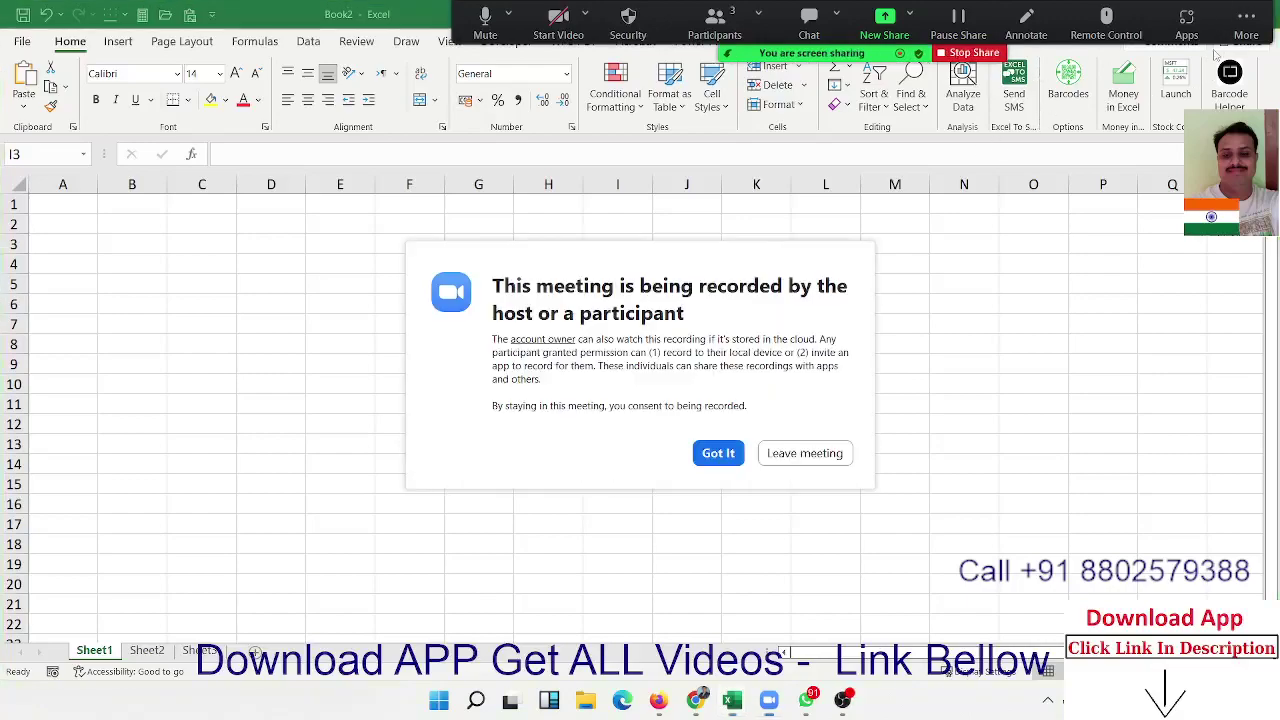
# - Dismiss the meeting recording notice, select J6, and show the Developer tab
pyautogui.click(708, 455)
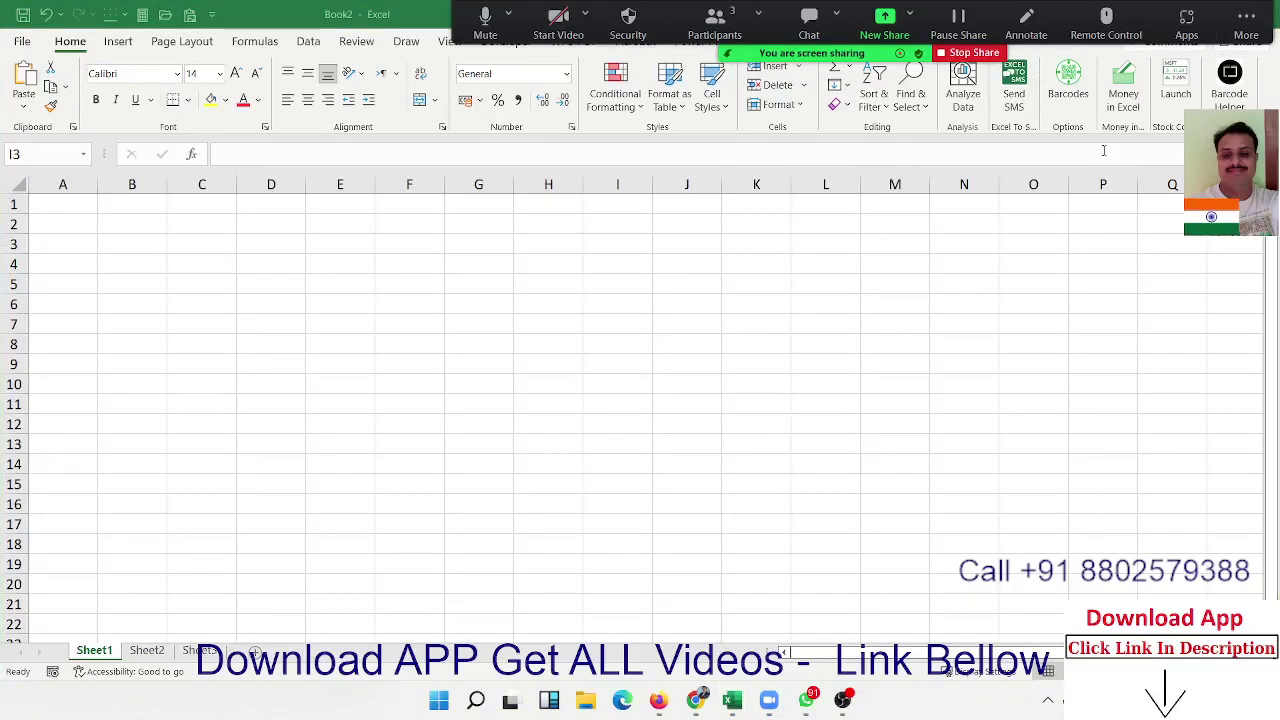
pyautogui.click(1247, 36)
pyautogui.click(1192, 66)
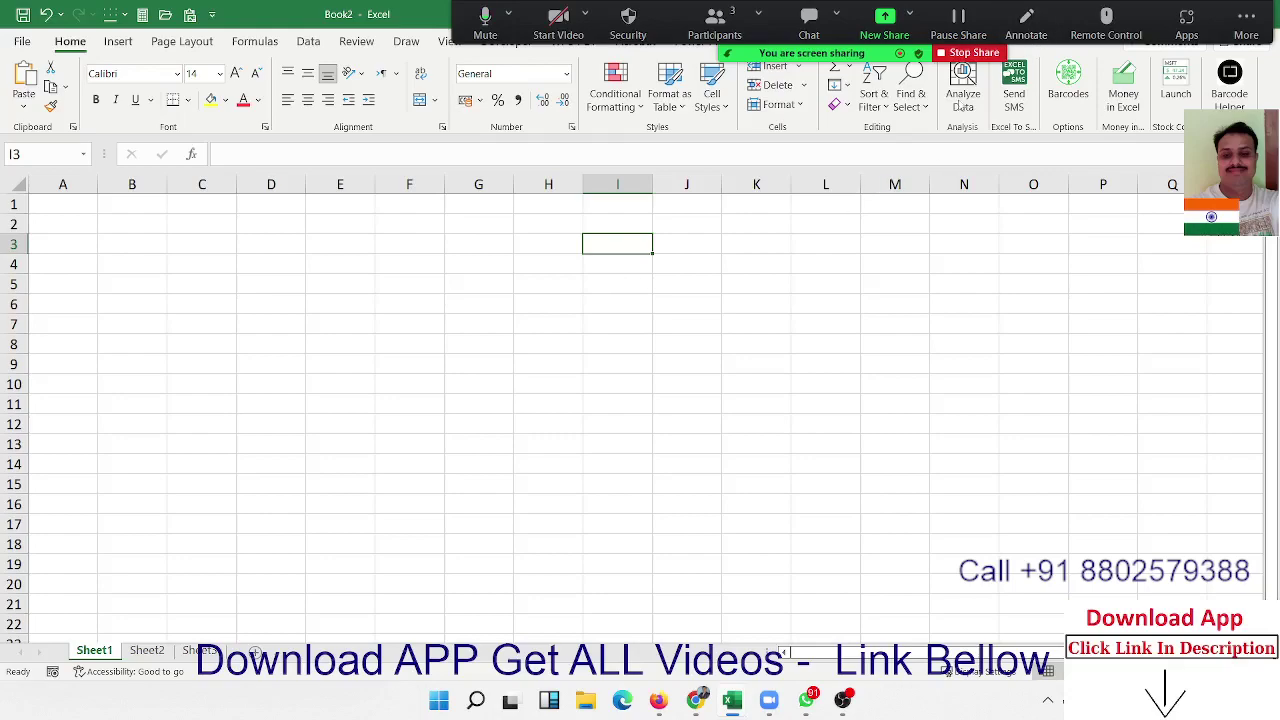
pyautogui.click(672, 300)
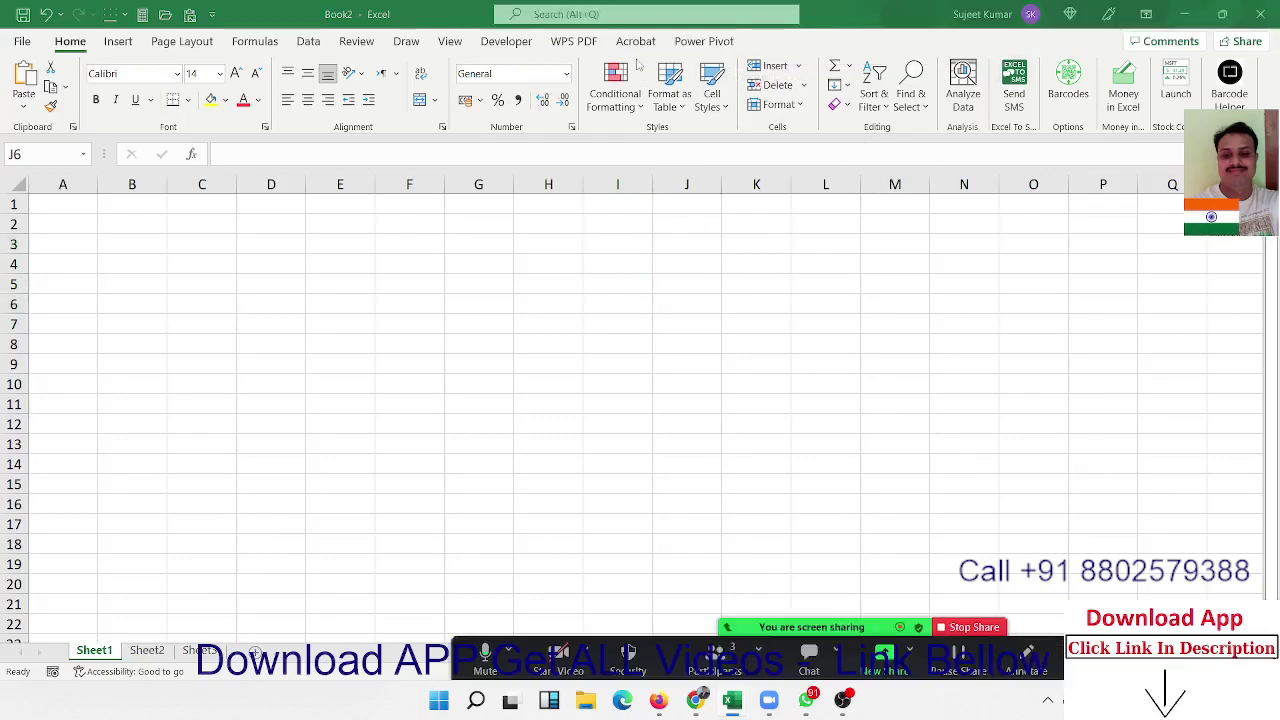
pyautogui.click(507, 41)
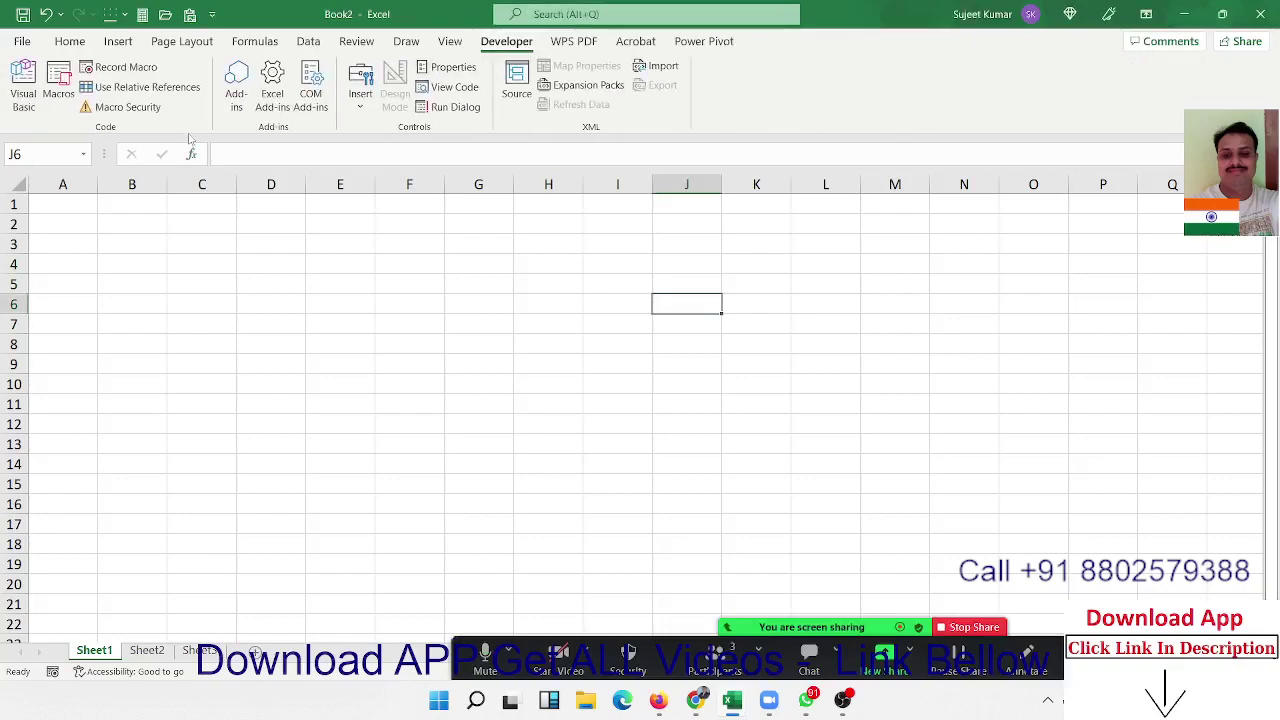
# - View the test_today macro's options and close them unchanged
pyautogui.click(58, 82)
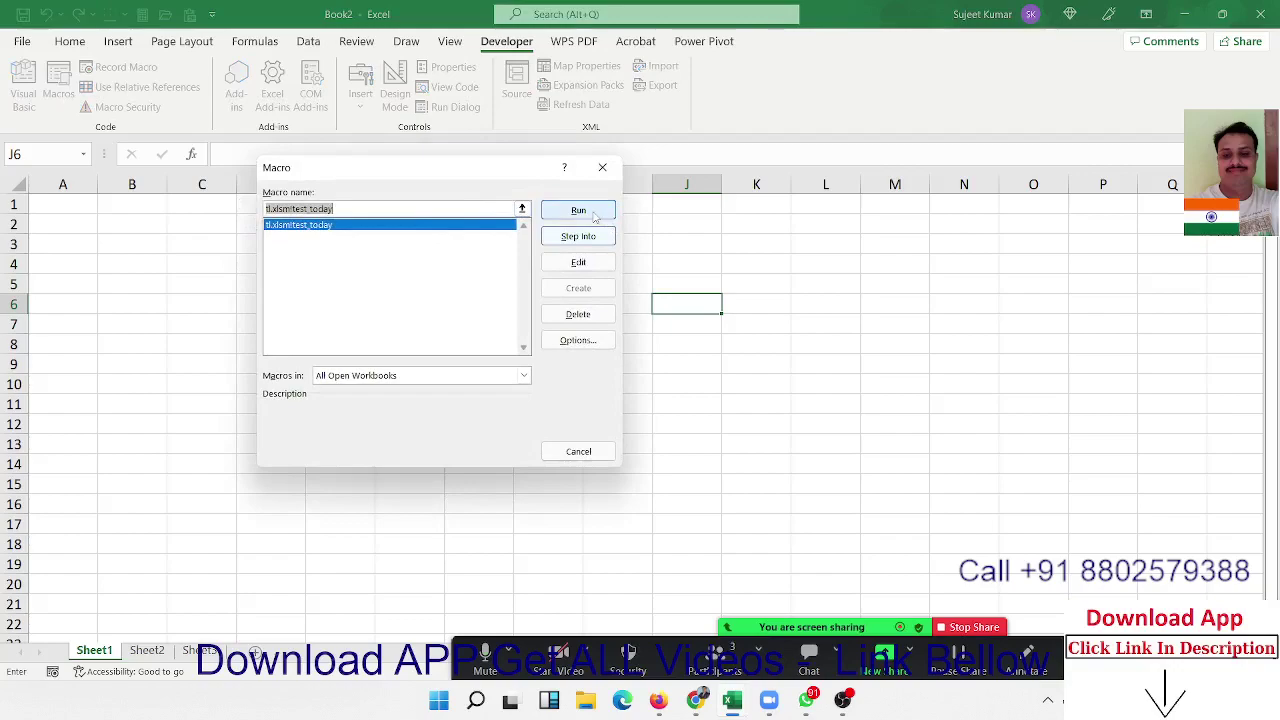
pyautogui.click(578, 340)
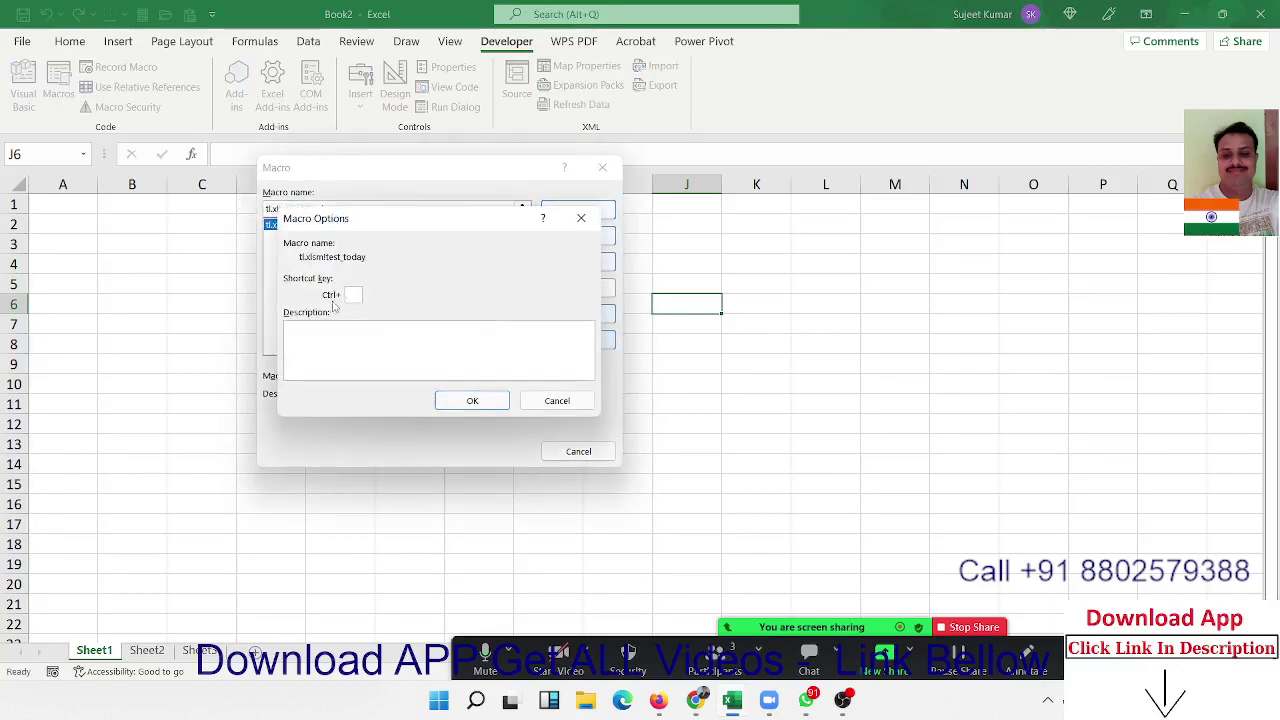
pyautogui.click(581, 217)
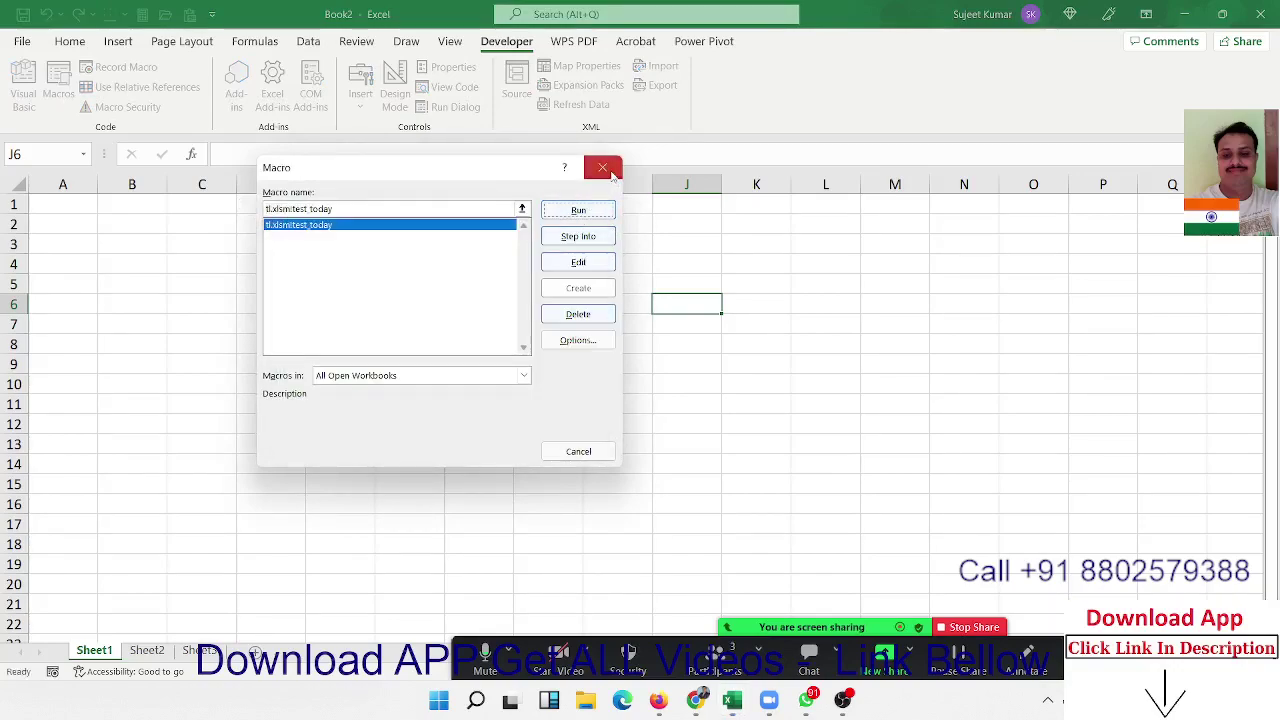
pyautogui.click(602, 168)
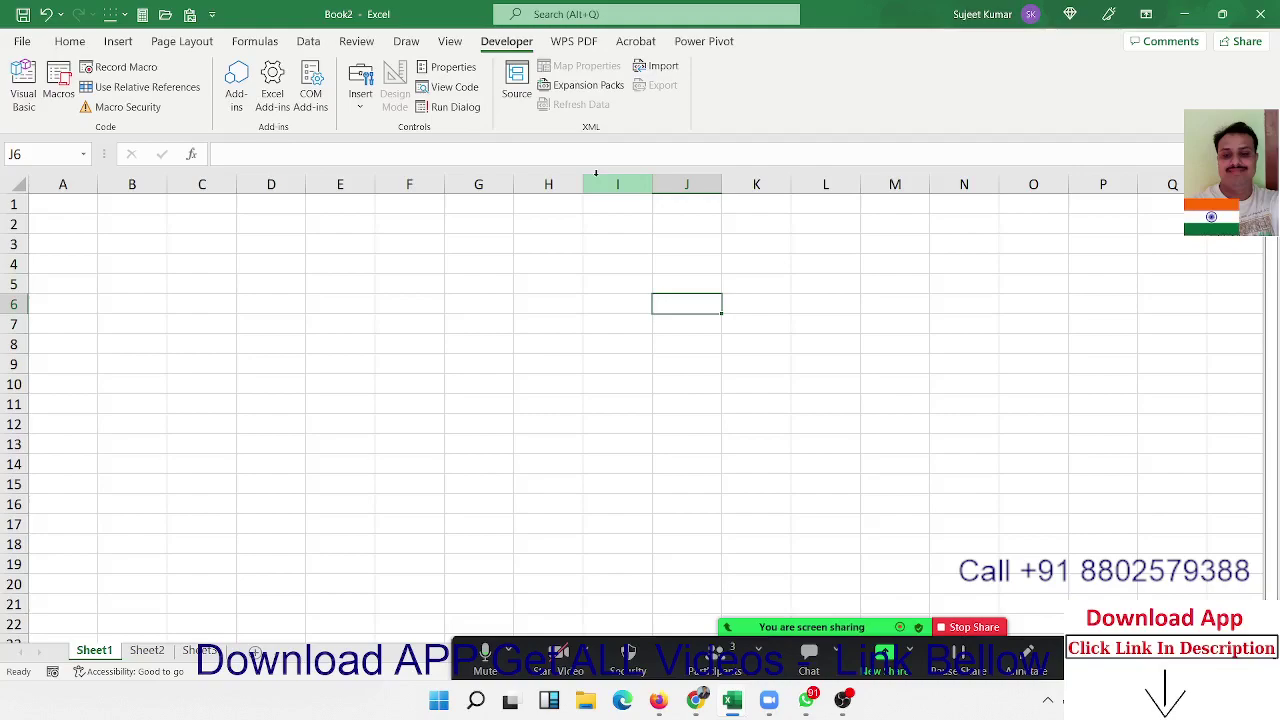
# - Reopen the test_today macro options, cancel without changes, and select cell J2
pyautogui.click(58, 90)
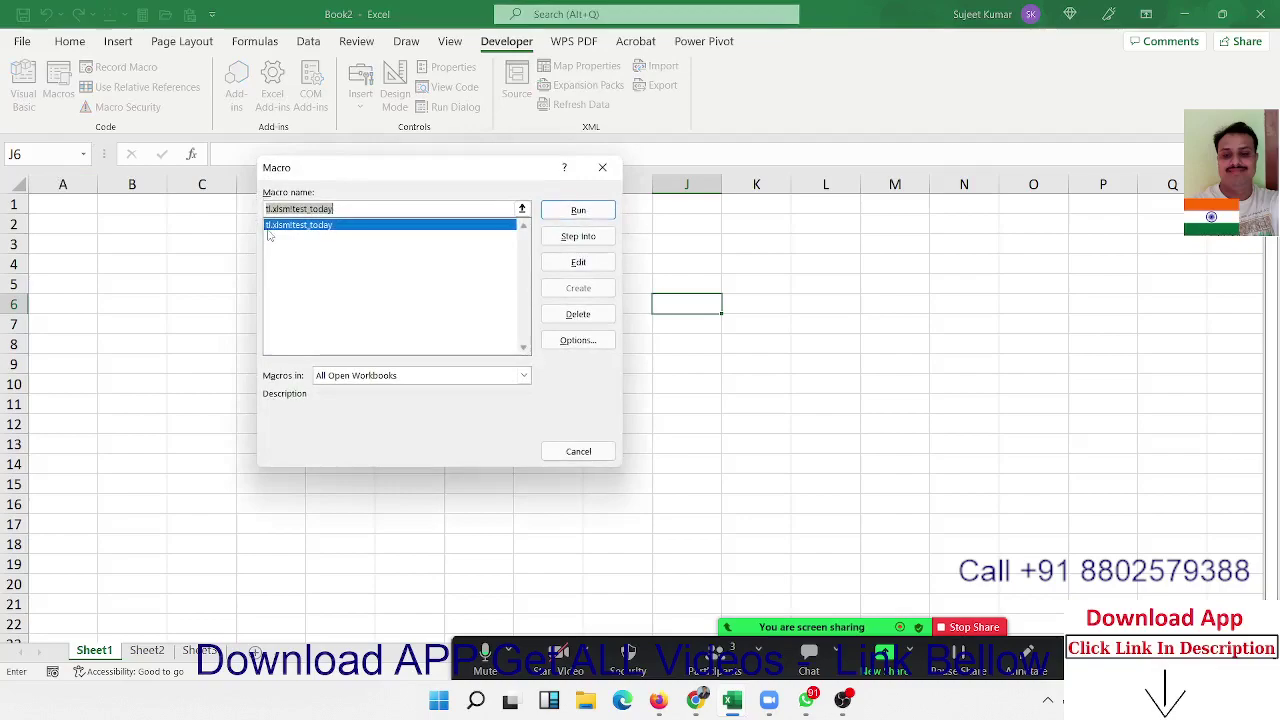
pyautogui.click(578, 340)
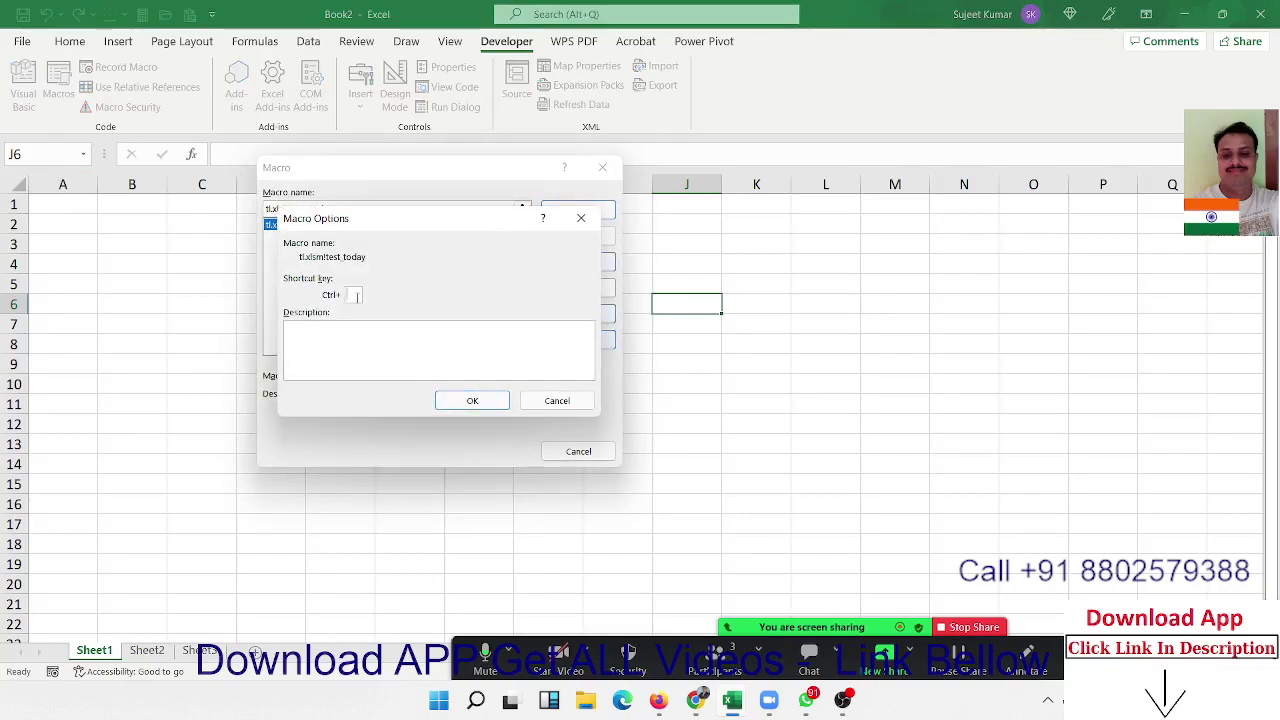
pyautogui.click(557, 400)
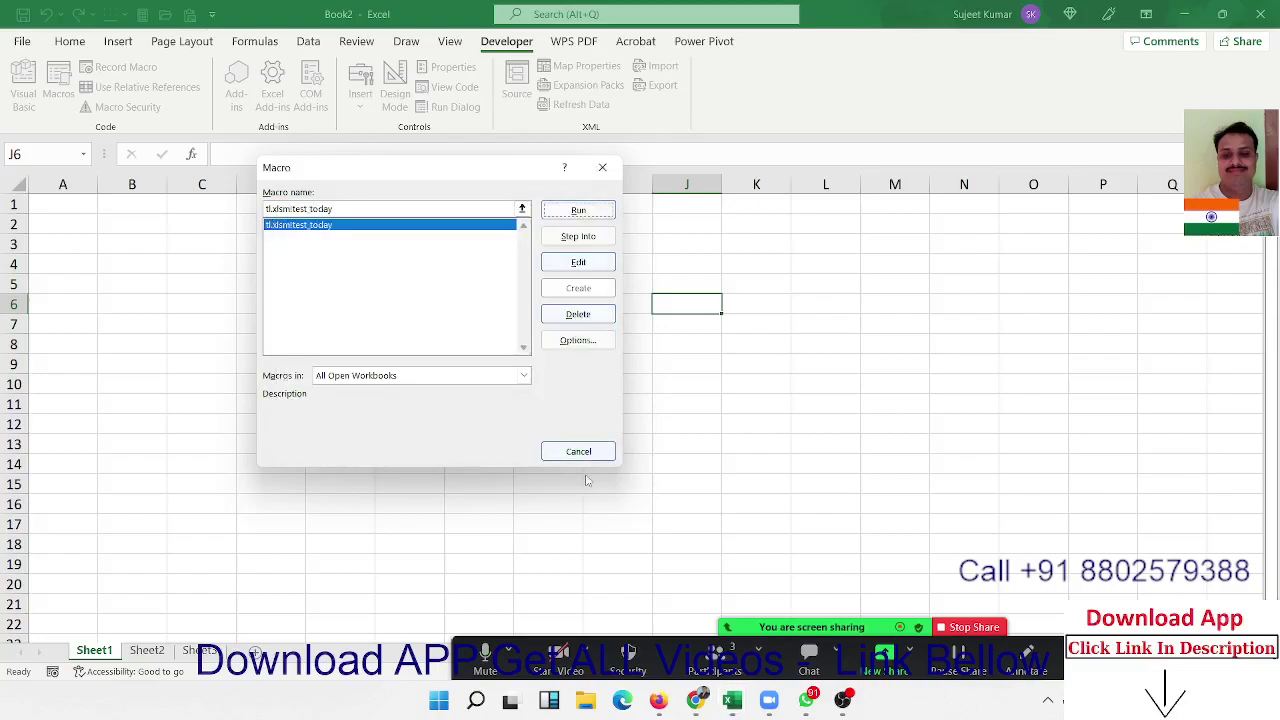
pyautogui.click(579, 452)
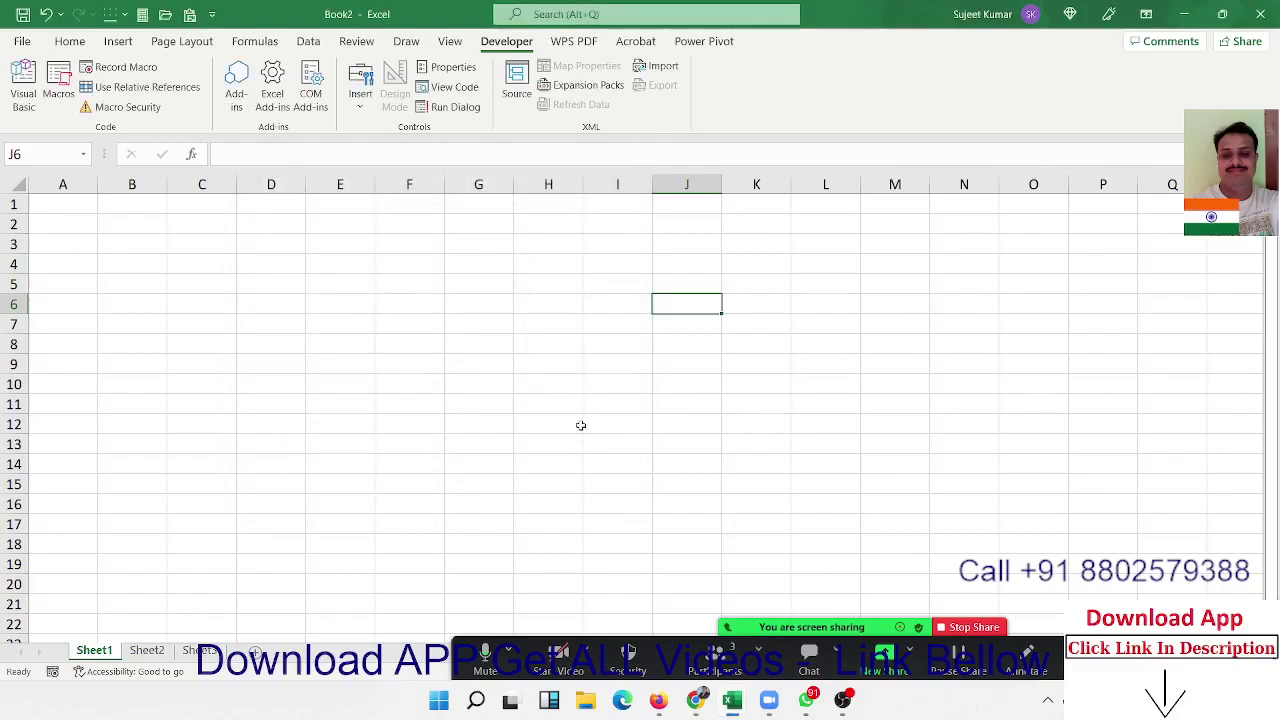
pyautogui.click(716, 226)
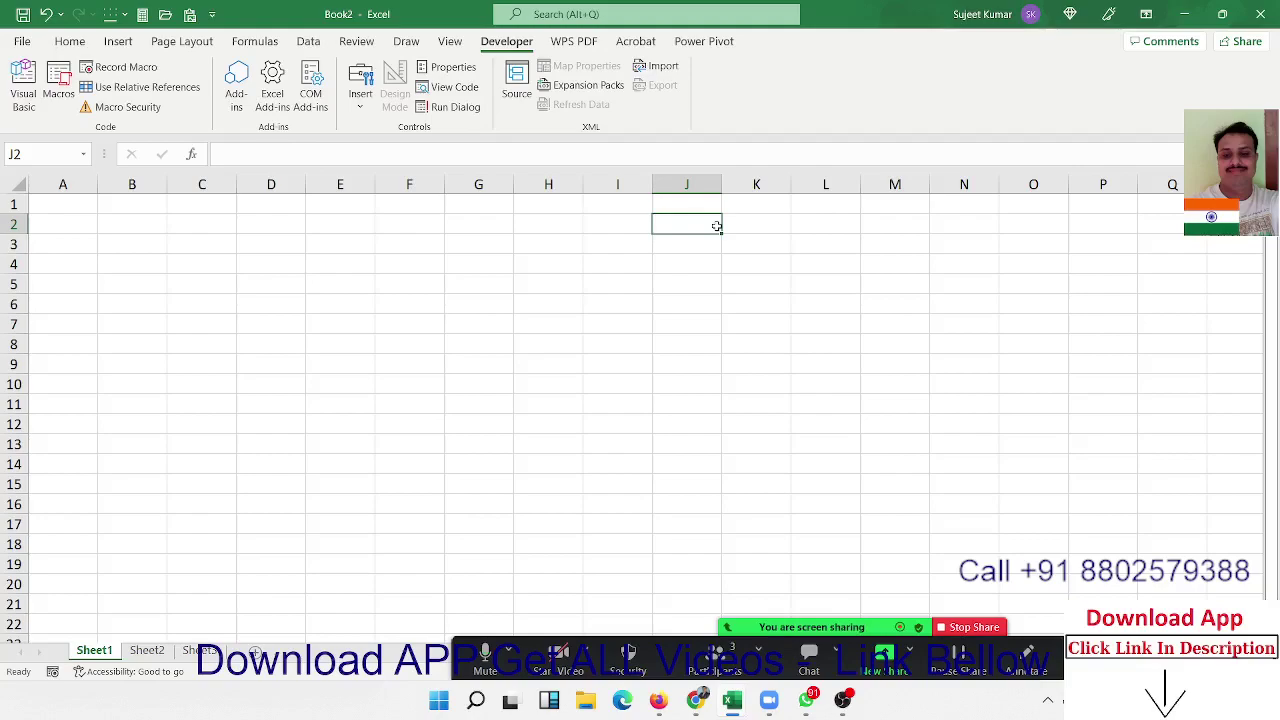
pyautogui.click(380, 340)
pyautogui.write('dfgdfg')
pyautogui.click(520, 304)
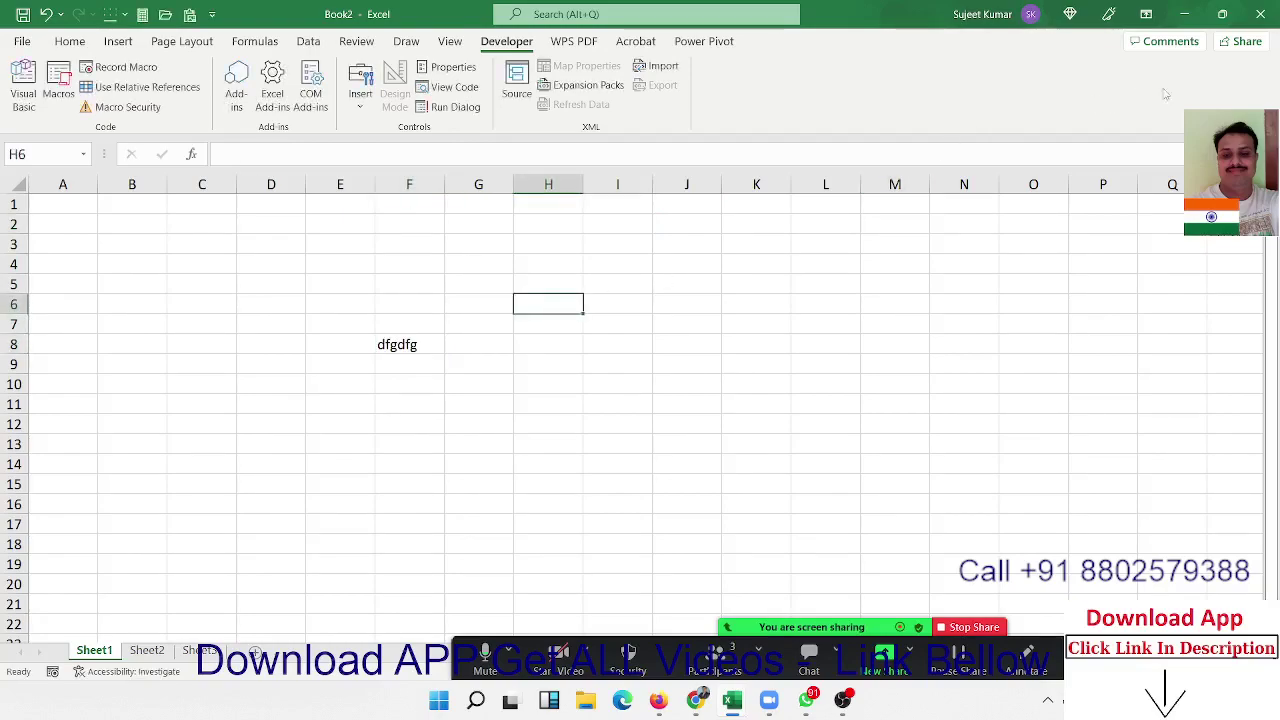
pyautogui.click(1260, 14)
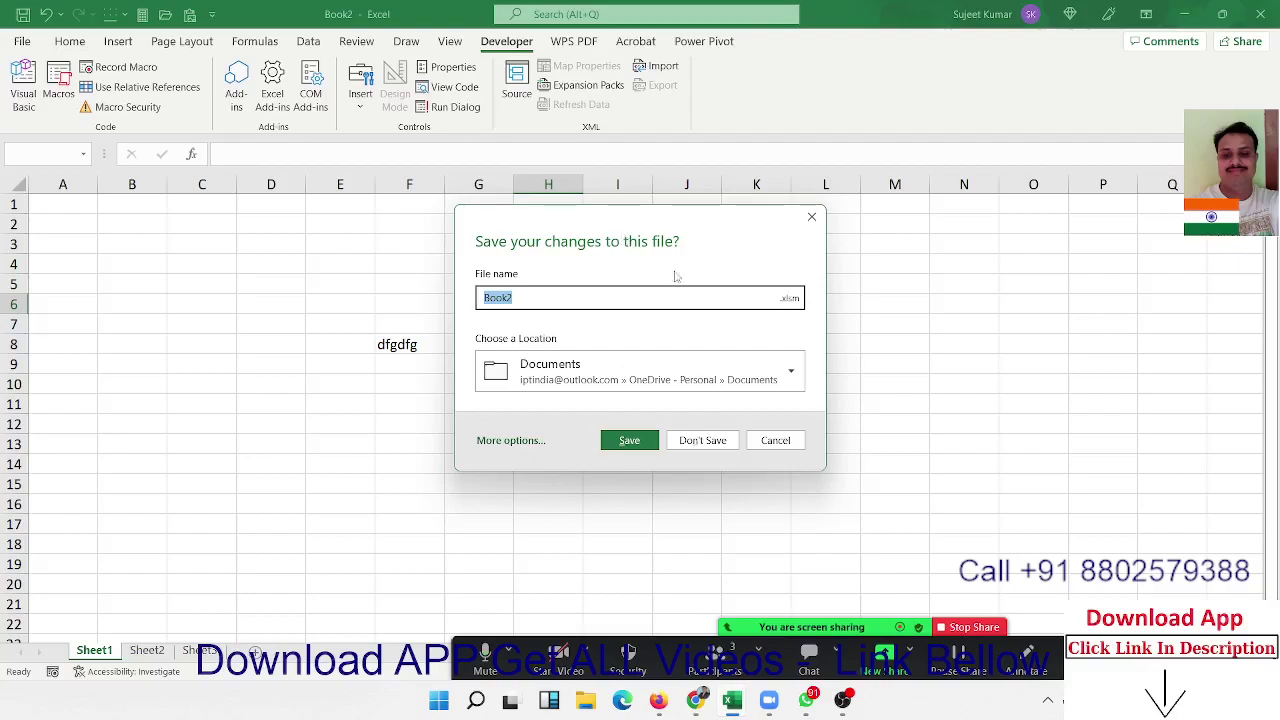
pyautogui.moveTo(545, 218)
pyautogui.mouseDown()
pyautogui.moveTo(647, 195)
pyautogui.moveTo(590, 203)
pyautogui.mouseUp()
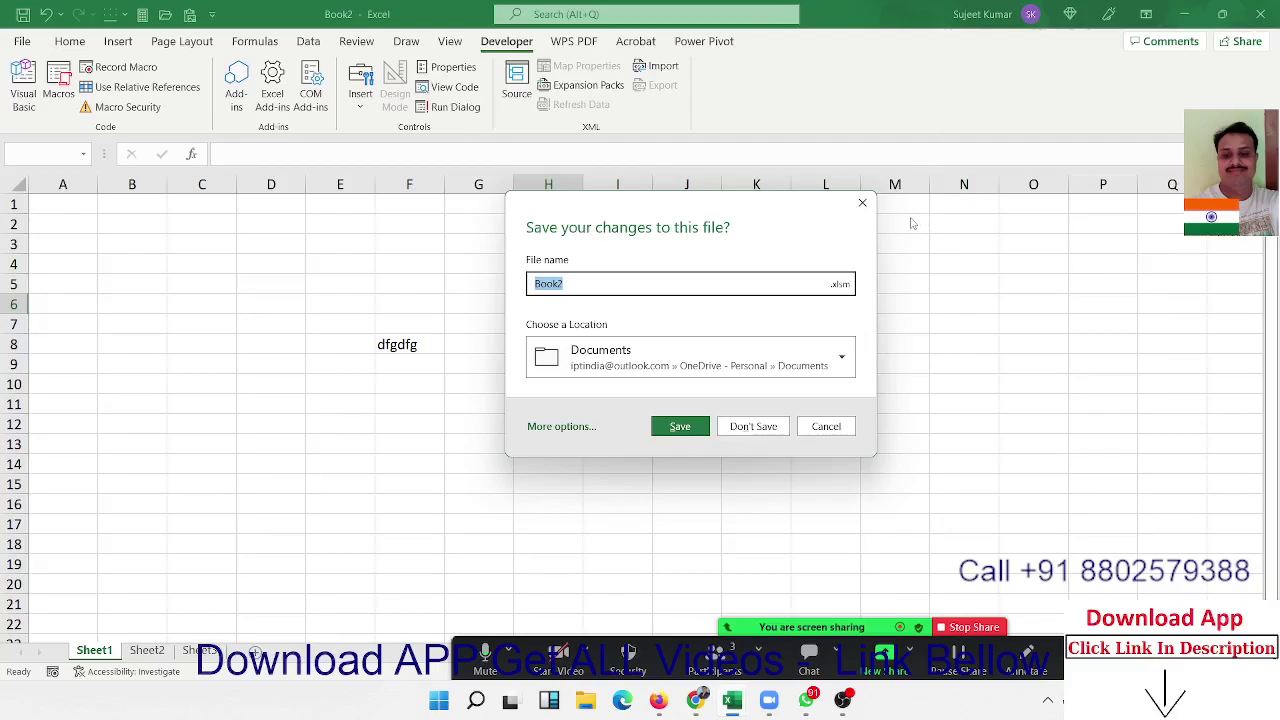
pyautogui.click(862, 203)
pyautogui.click(413, 342)
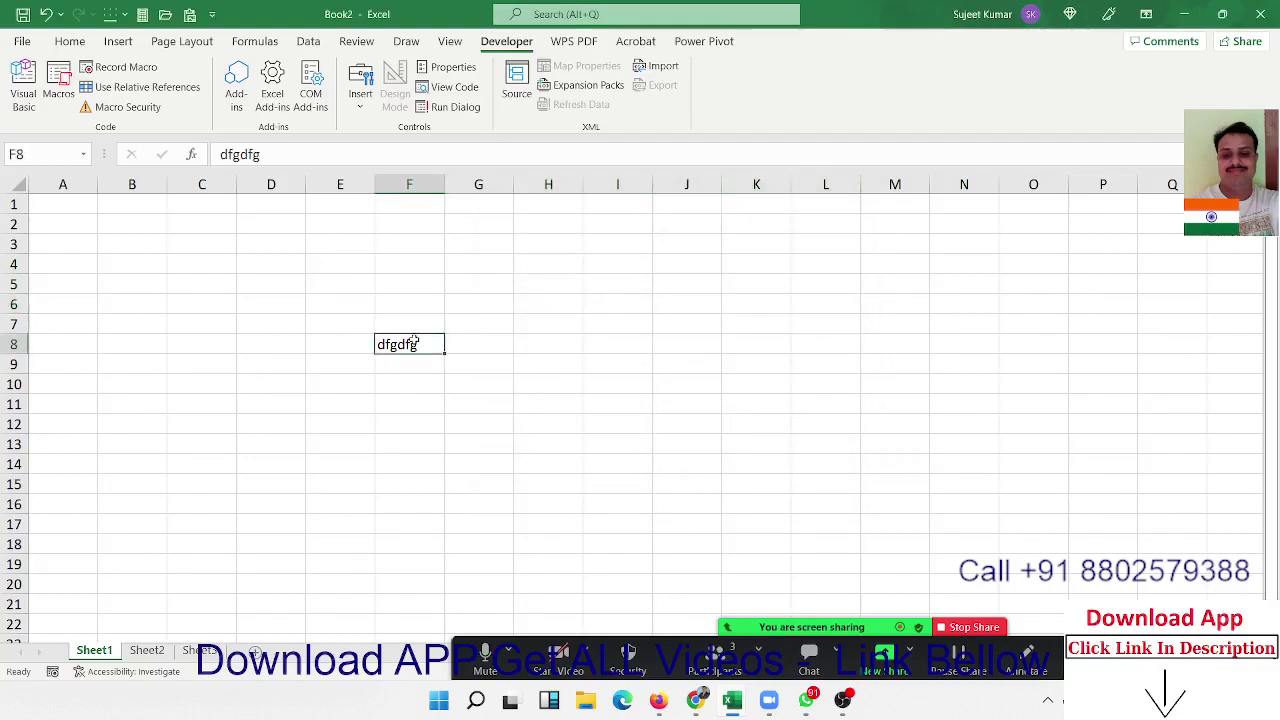
pyautogui.press('Delete')
pyautogui.click(175, 260)
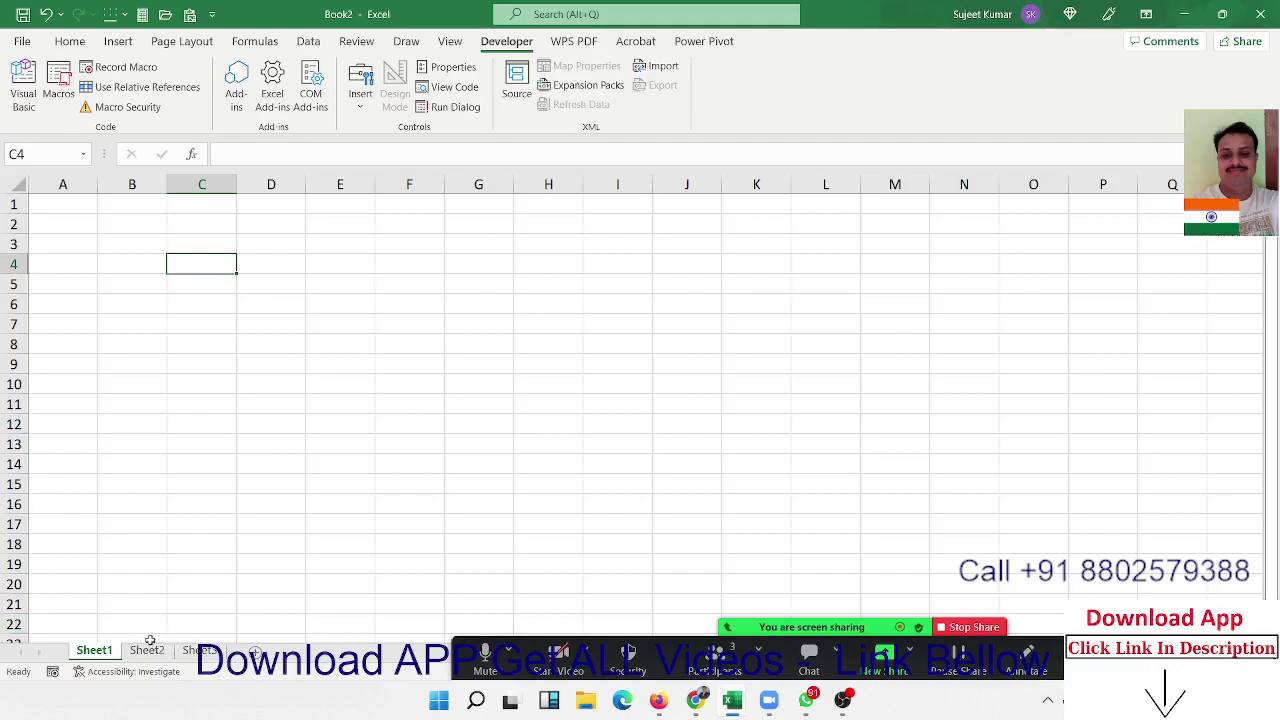
# - Select a few cells, then open Sheet1's code module from its sheet tab
pyautogui.click(214, 338)
pyautogui.click(197, 266)
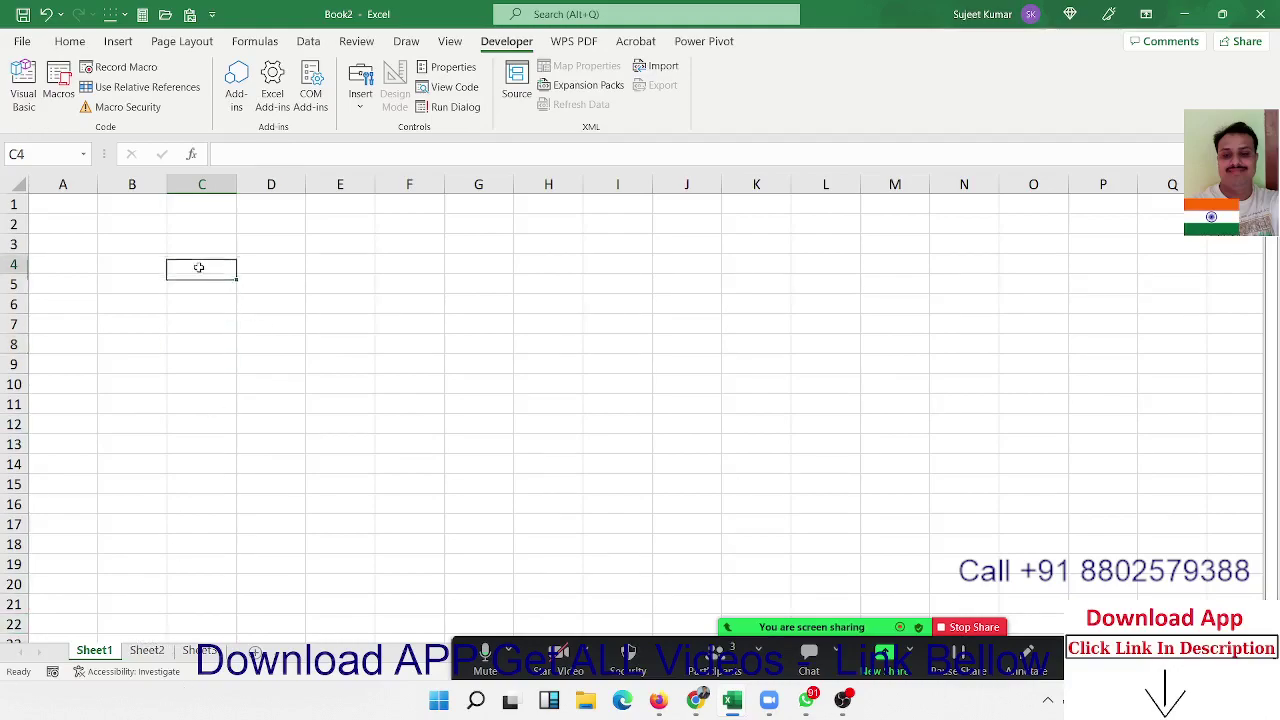
pyautogui.click(325, 266)
pyautogui.click(270, 344)
pyautogui.click(163, 329)
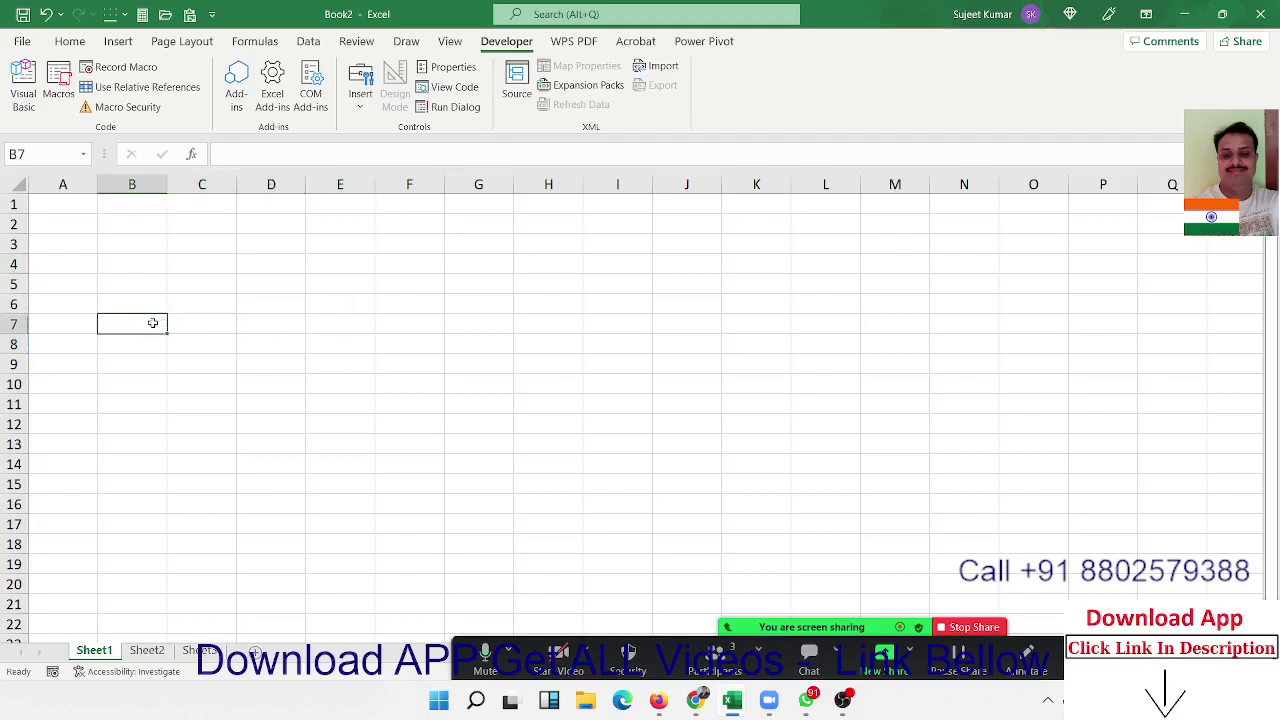
pyautogui.rightClick(100, 652)
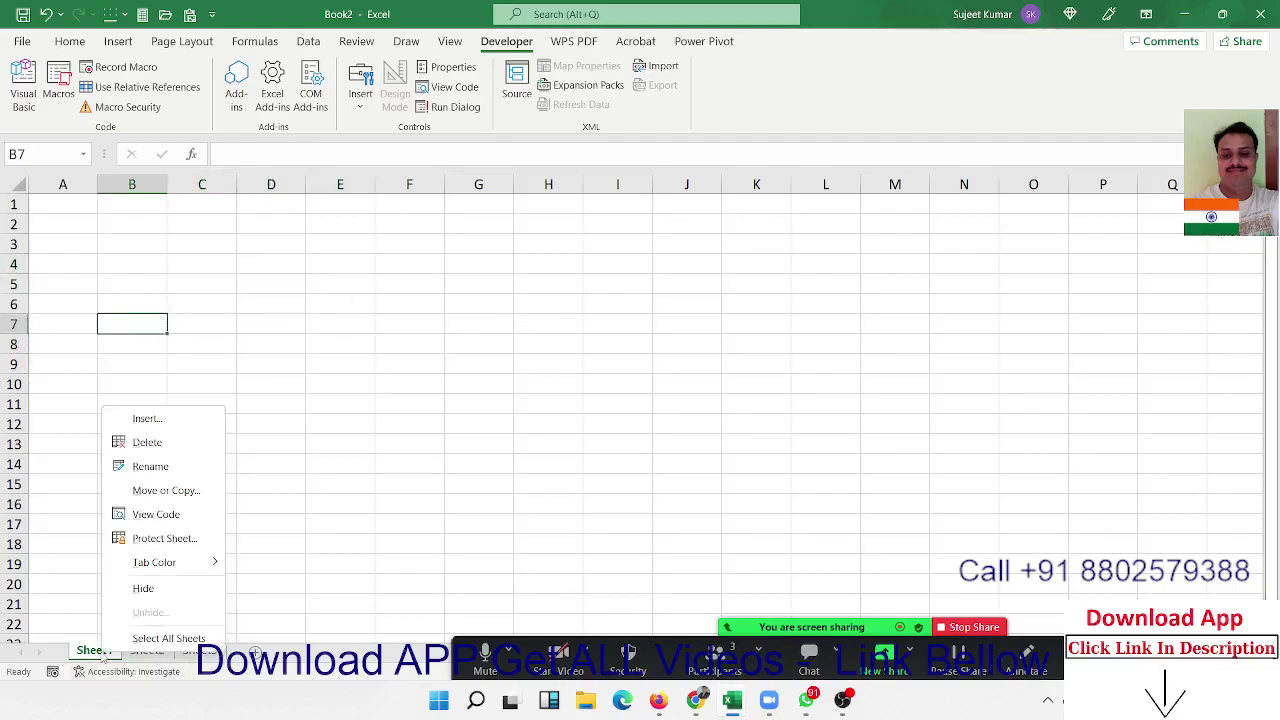
pyautogui.click(161, 522)
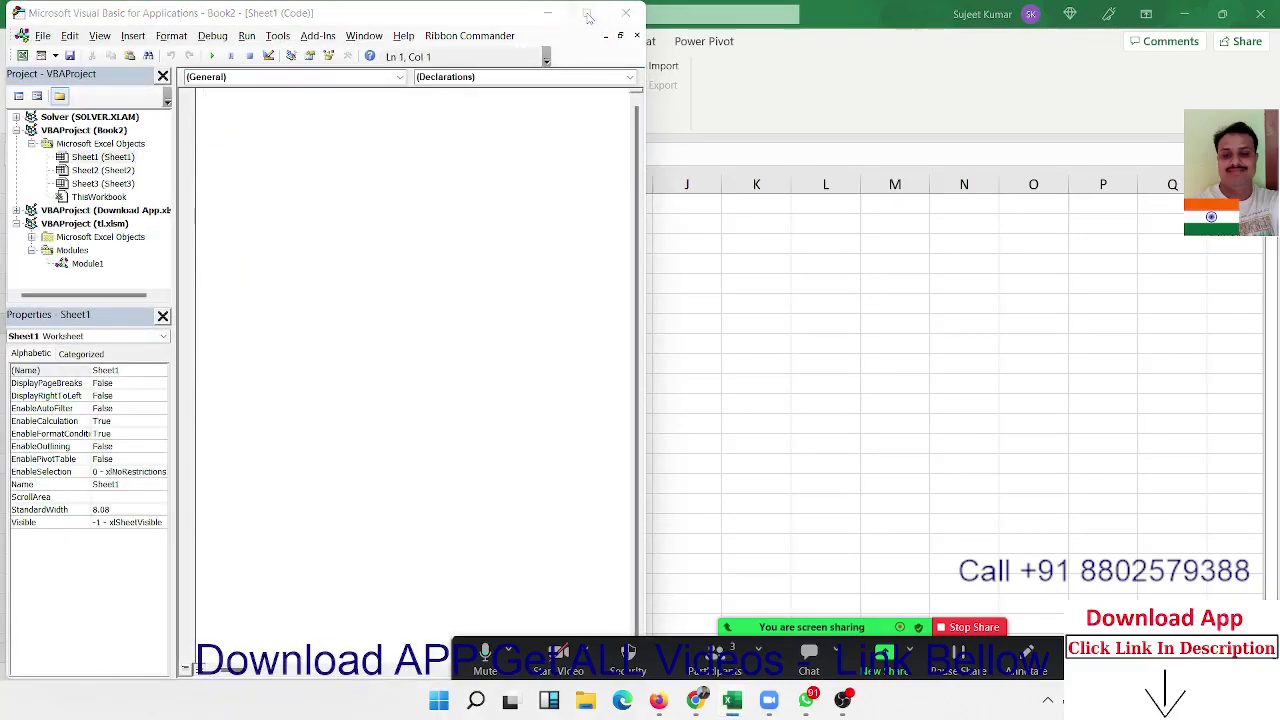
# - Snap the VBA editor to the left and Excel to the right, widening the editor
pyautogui.click(586, 14)
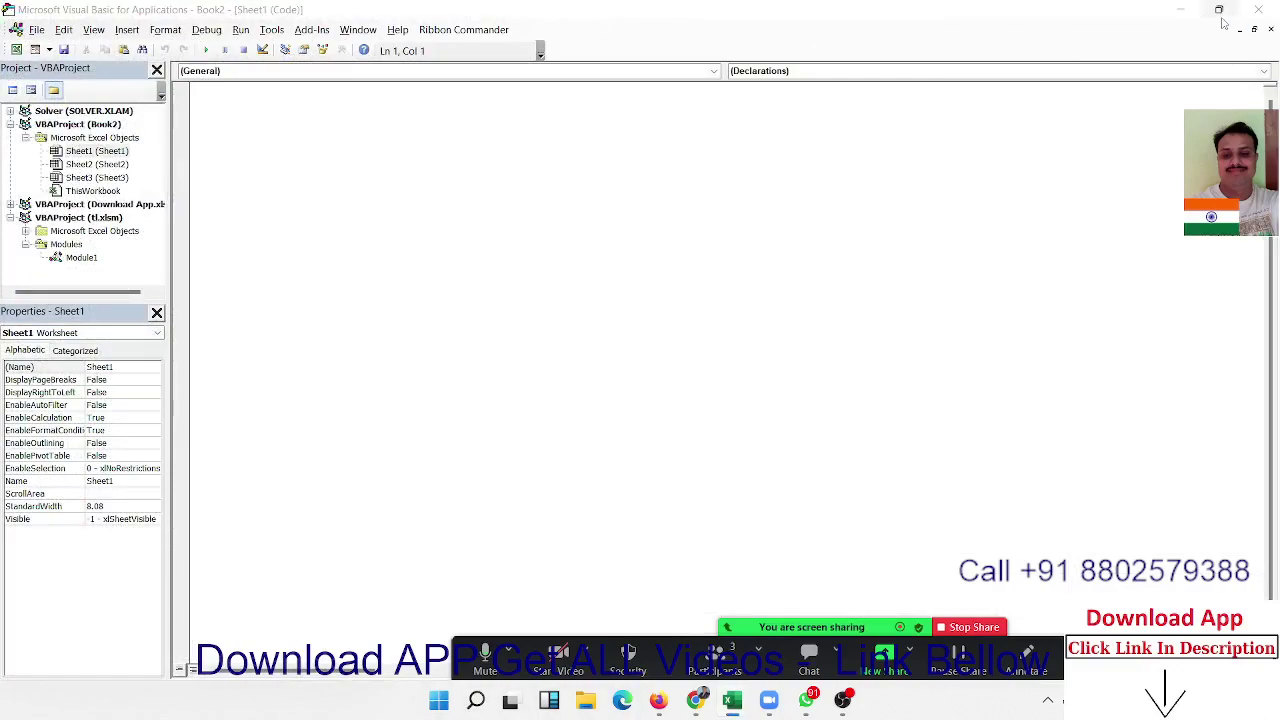
pyautogui.moveTo(1219, 9)
pyautogui.click(1114, 56)
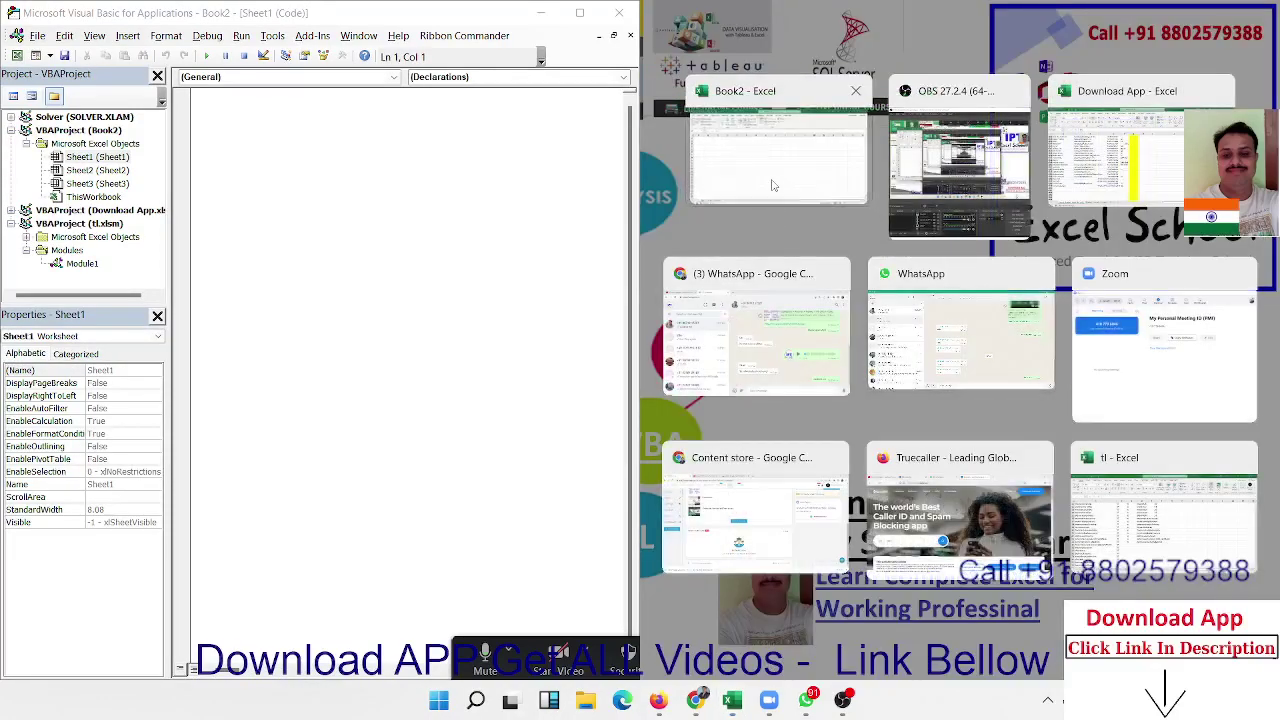
pyautogui.click(777, 195)
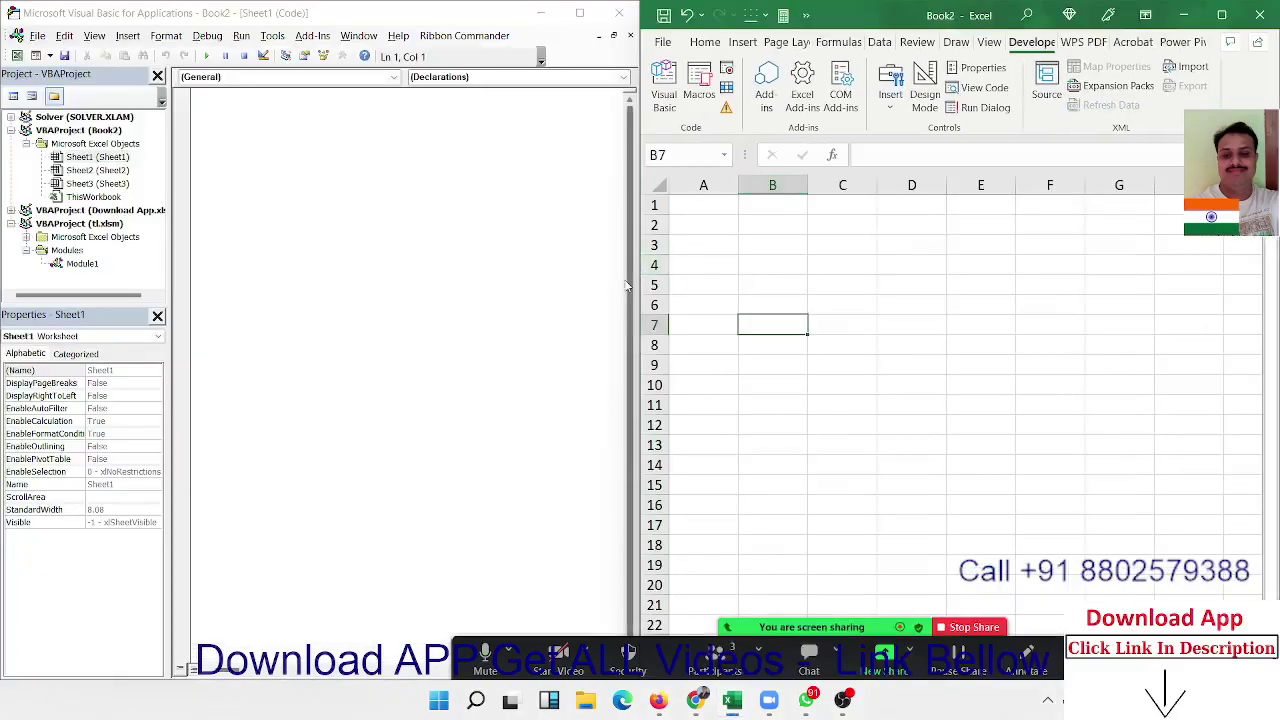
pyautogui.moveTo(632, 289); pyautogui.dragTo(798, 305)
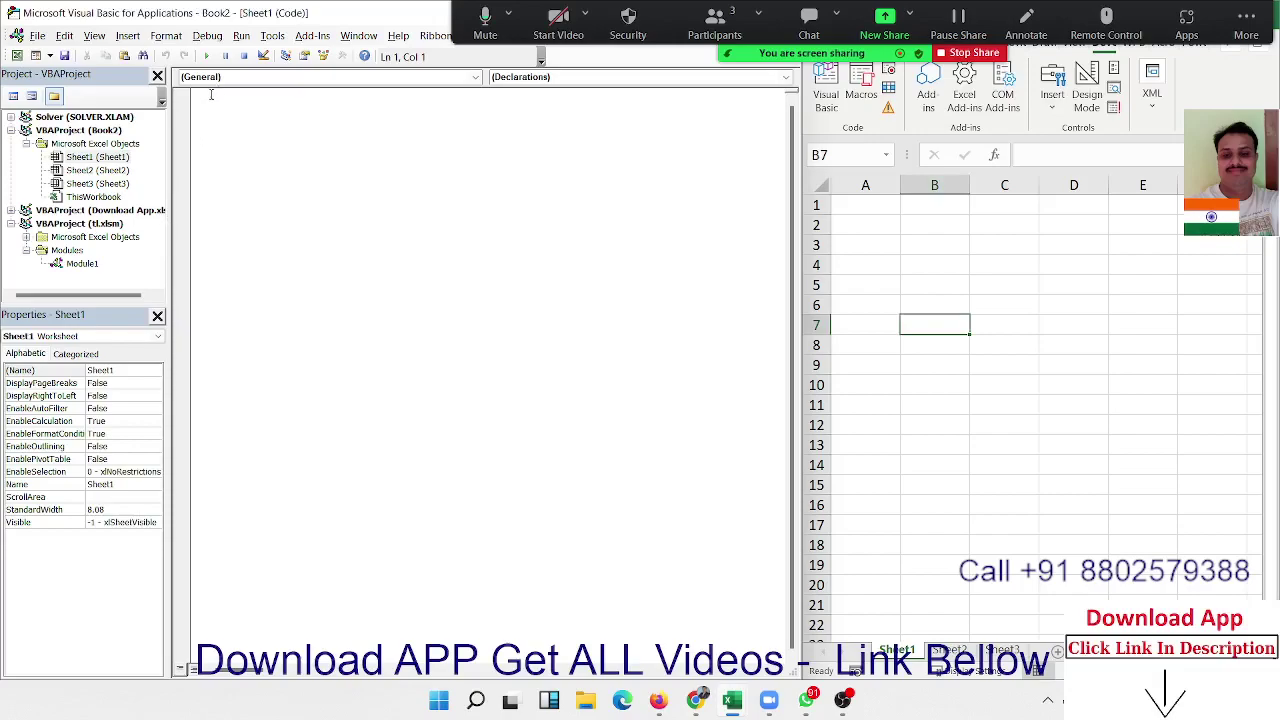
# - Clear stray text and insert an empty Worksheet_SelectionChange event procedure
pyautogui.write('susb')
pyautogui.press('BackSpace')
pyautogui.press('BackSpace')
pyautogui.press('BackSpace')
pyautogui.press('BackSpace')
pyautogui.click(194, 80)
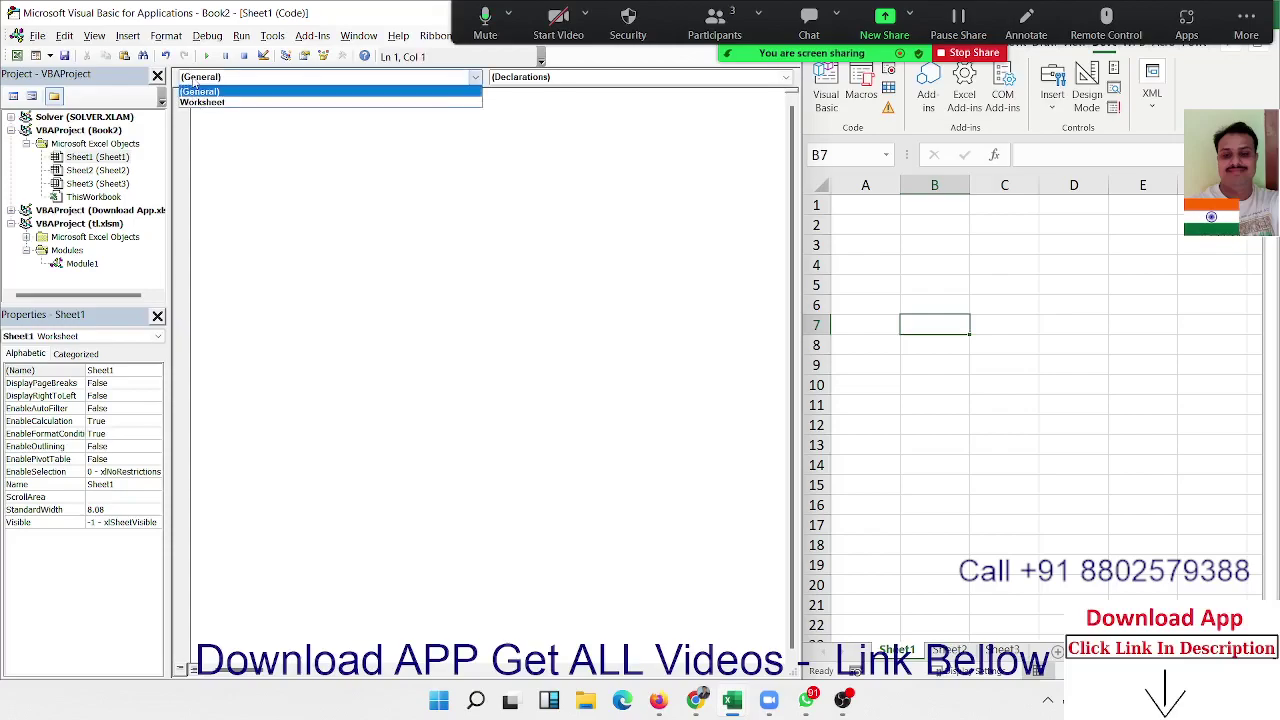
pyautogui.click(207, 103)
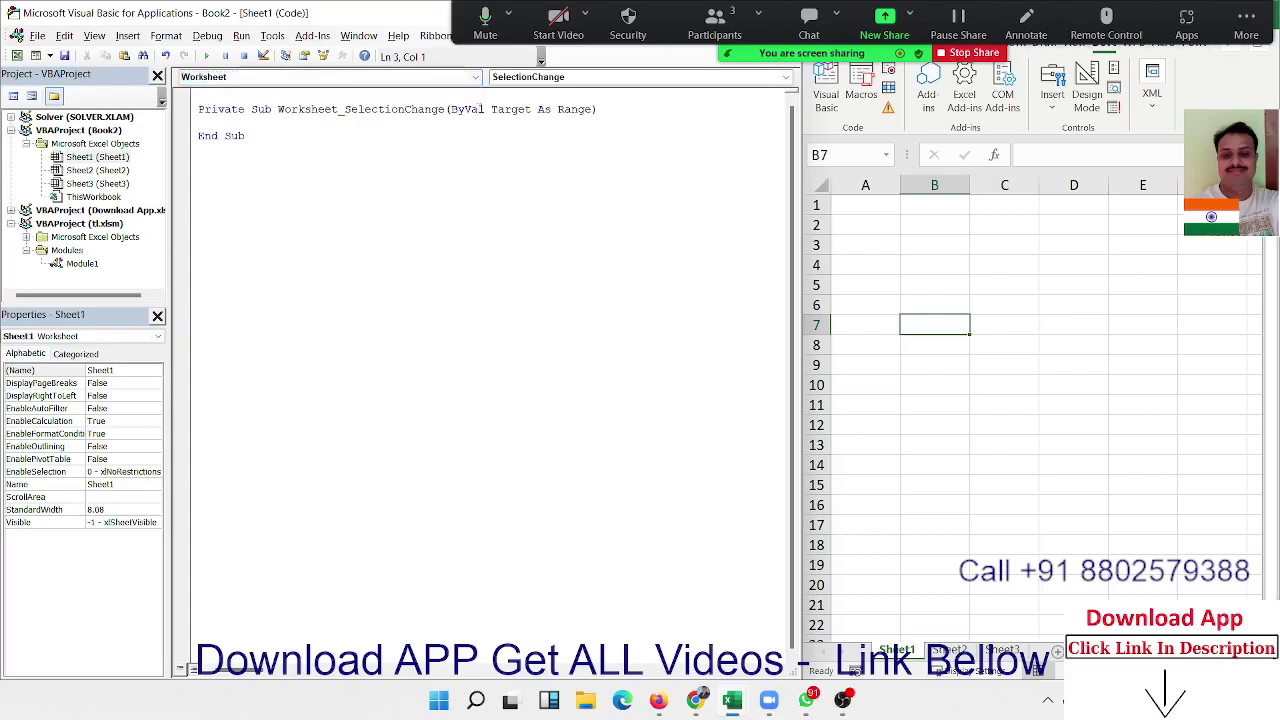
pyautogui.click(546, 80)
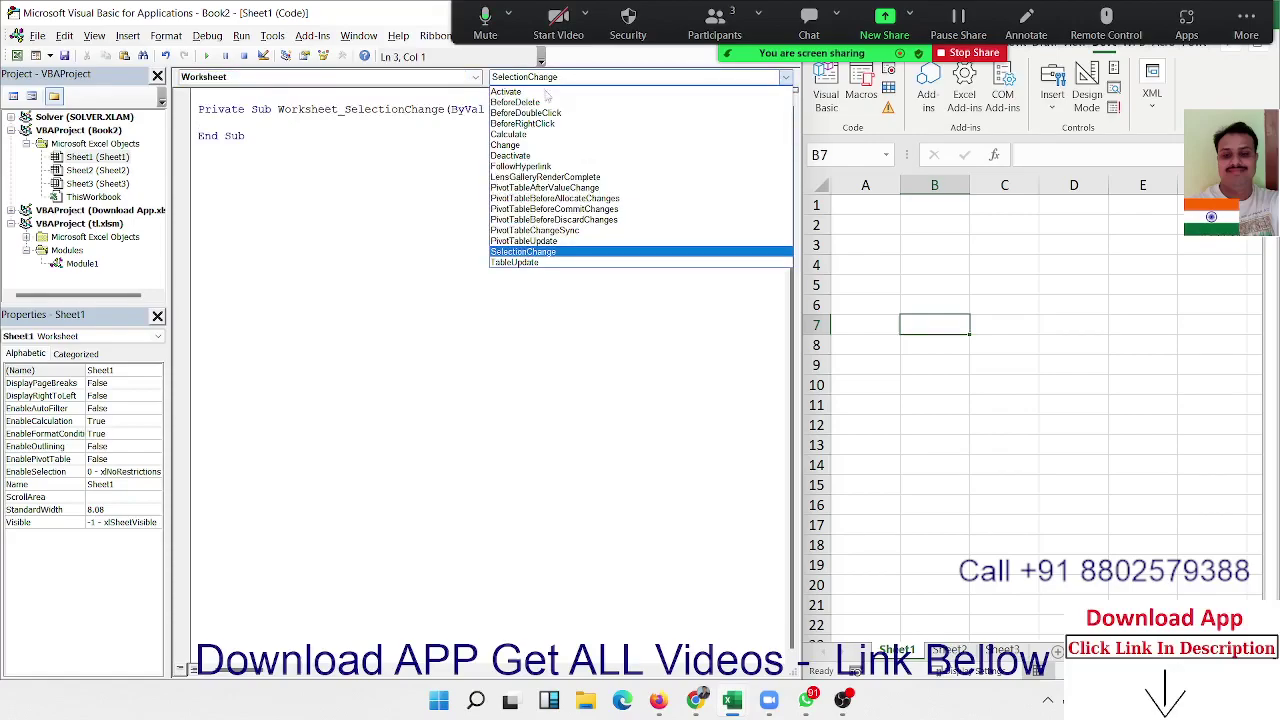
pyautogui.click(533, 252)
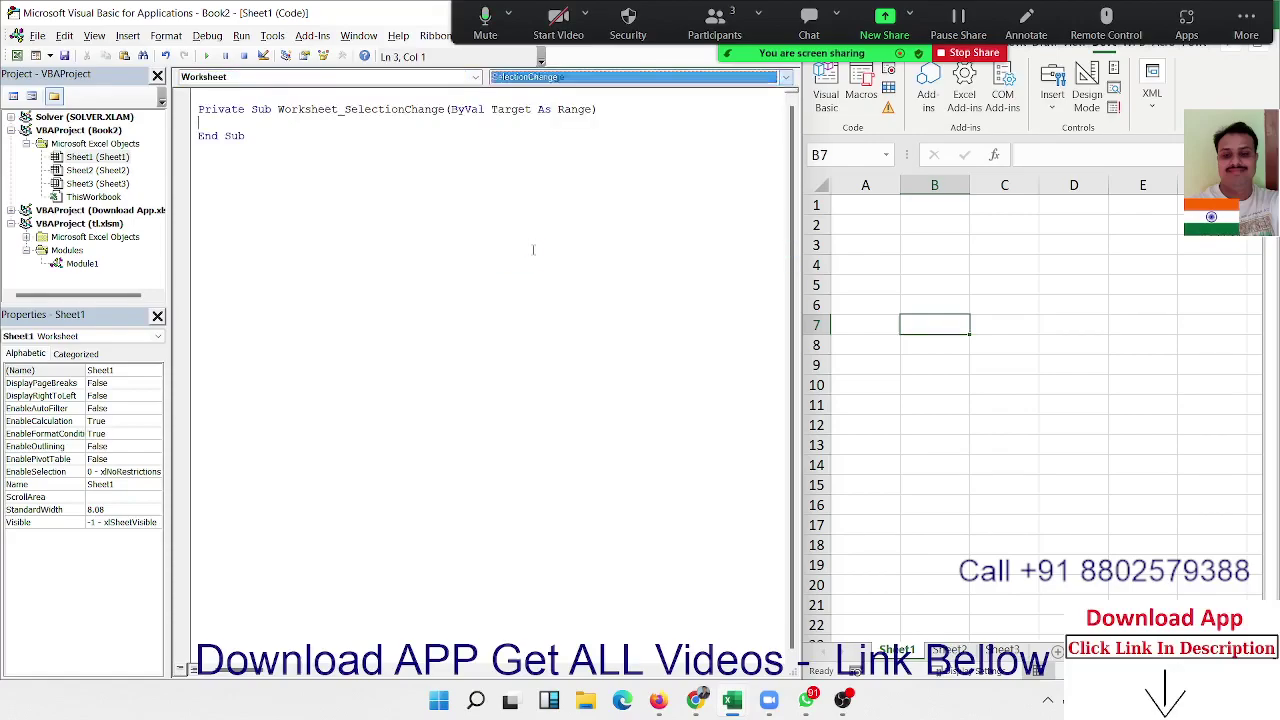
pyautogui.click(577, 79)
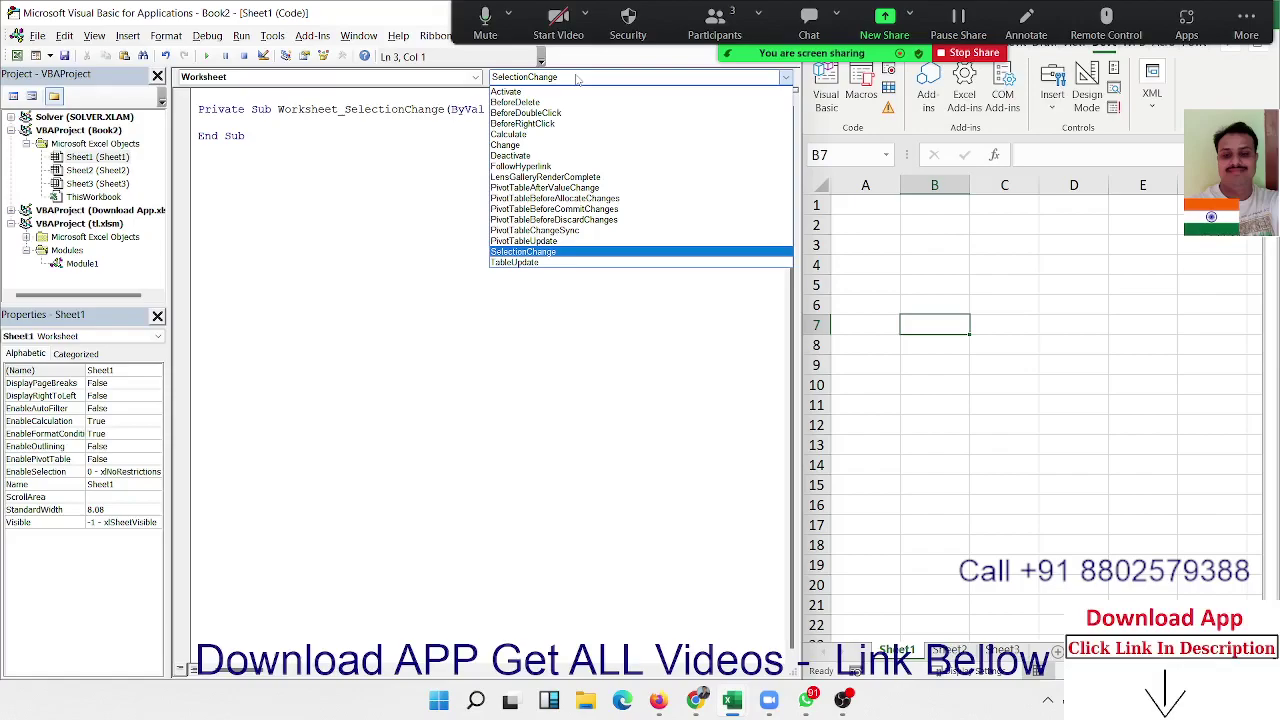
pyautogui.click(182, 240)
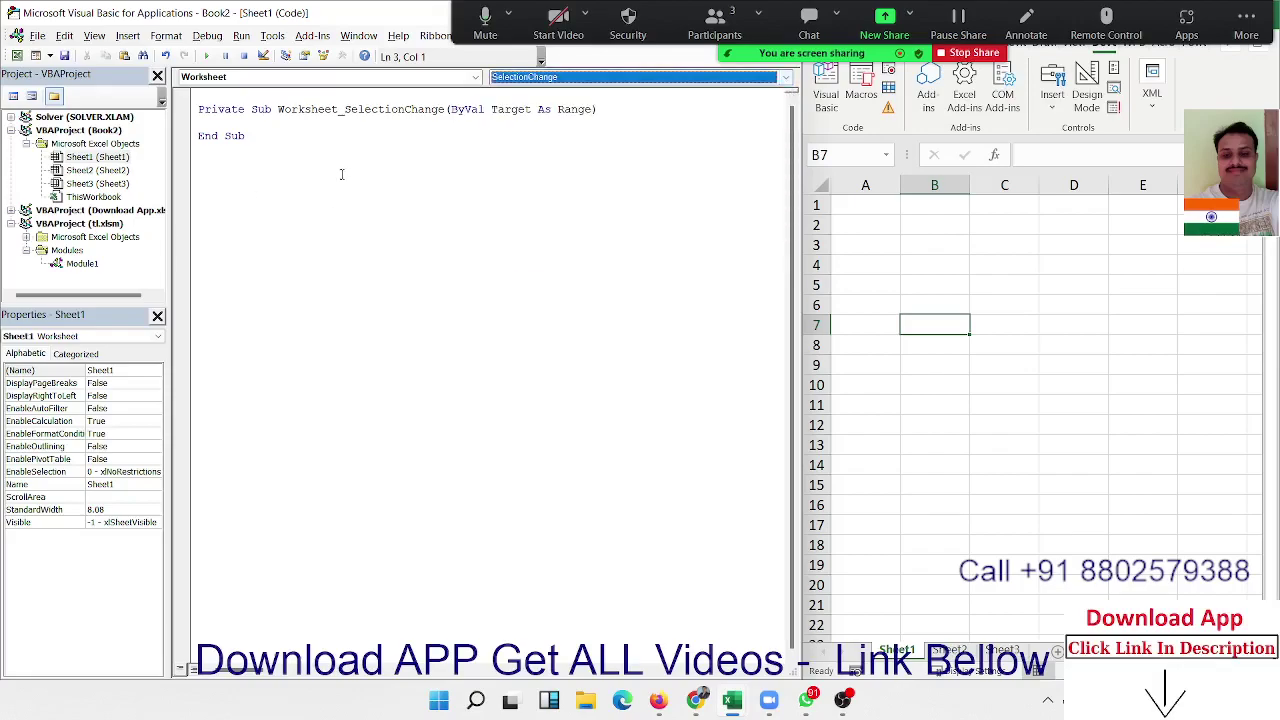
pyautogui.press('Return')
pyautogui.press('Return')
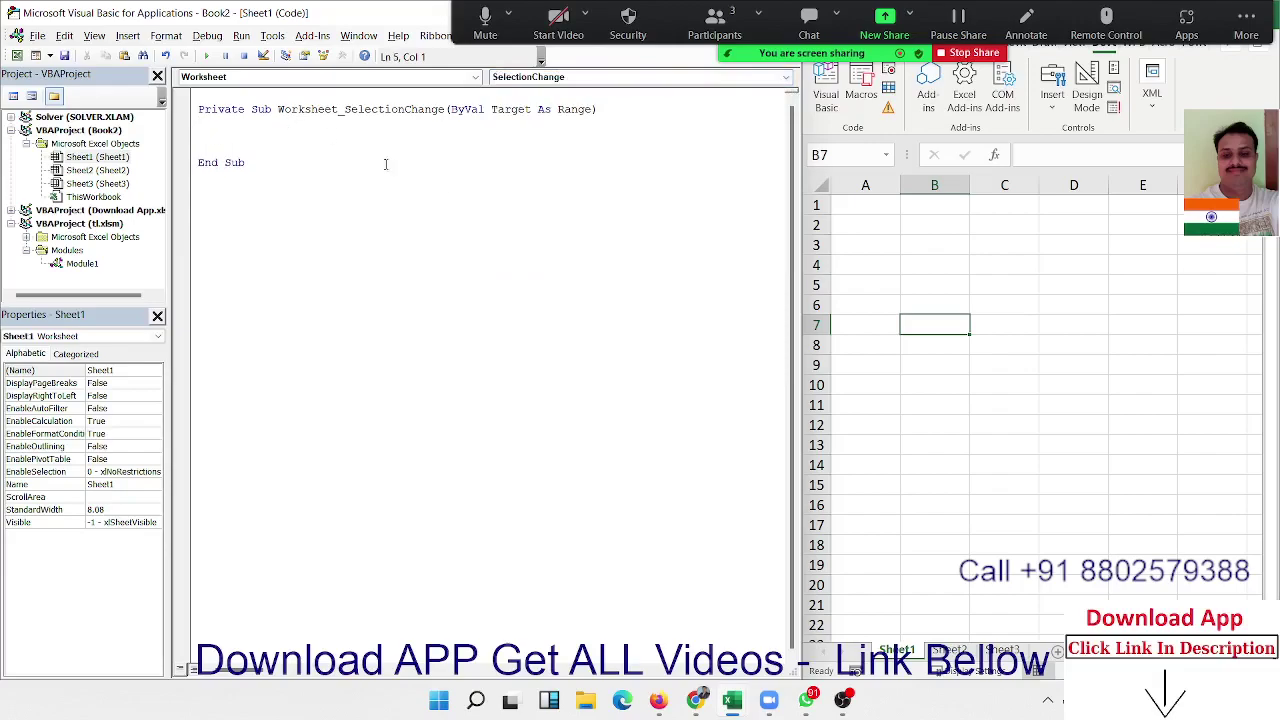
# - Select some sheet cells to show nothing happens yet, then open a blank line in the procedure
pyautogui.click(975, 343)
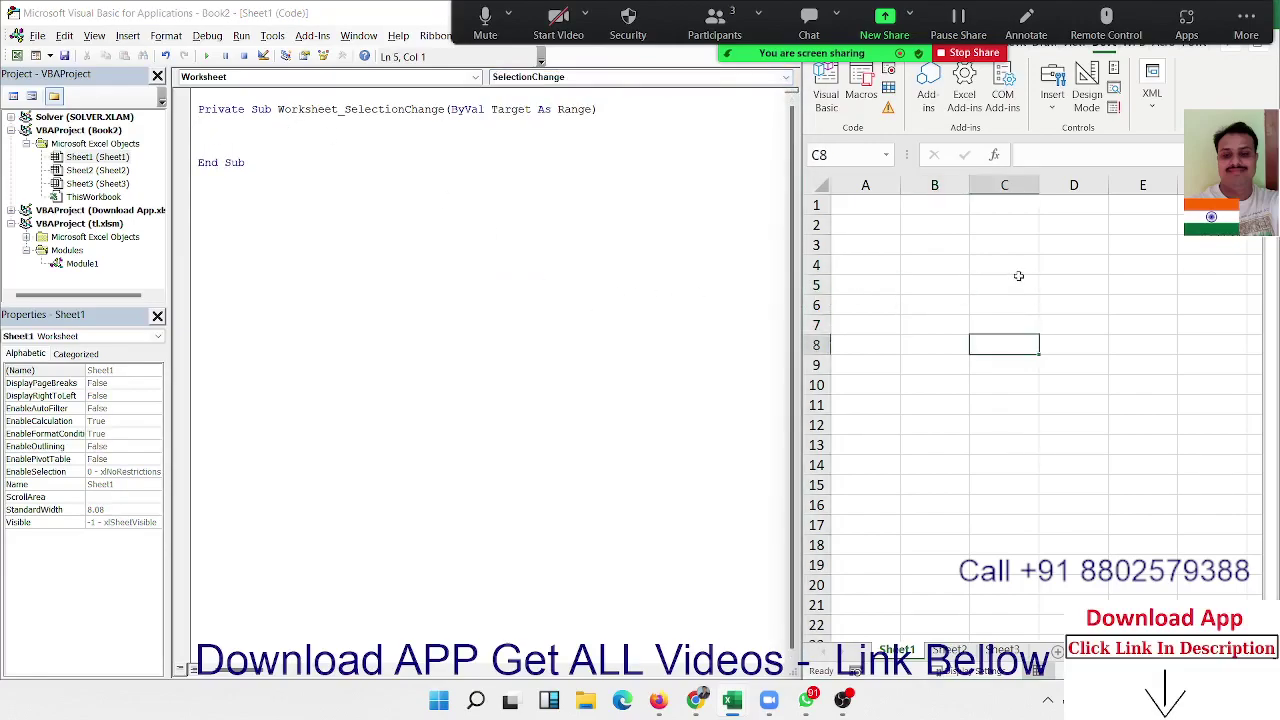
pyautogui.click(1020, 280)
pyautogui.click(935, 285)
pyautogui.click(944, 329)
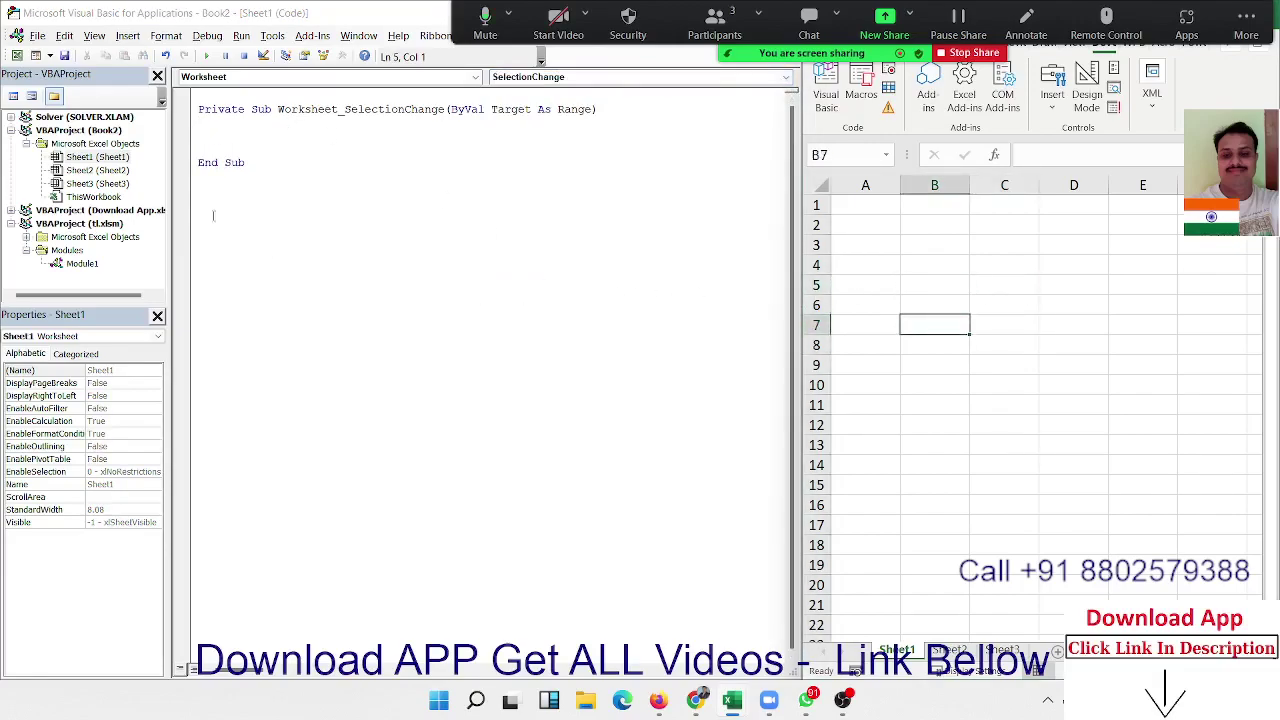
pyautogui.click(201, 109)
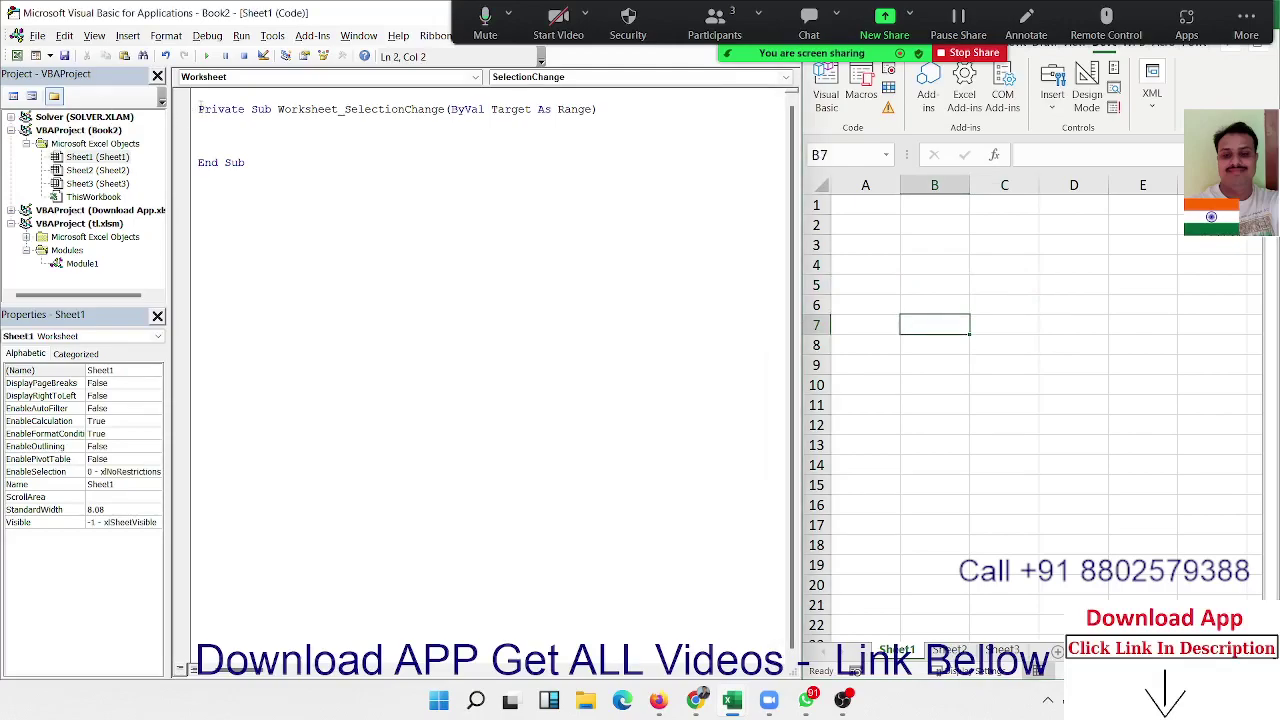
pyautogui.moveTo(200, 104); pyautogui.dragTo(216, 177)
pyautogui.click(223, 177)
pyautogui.press('Return')
pyautogui.press('Return')
# - Try ActiveCell.EntireRow, then delete back to just ActiveCell
pyautogui.write('a')
pyautogui.write('ctivecell')
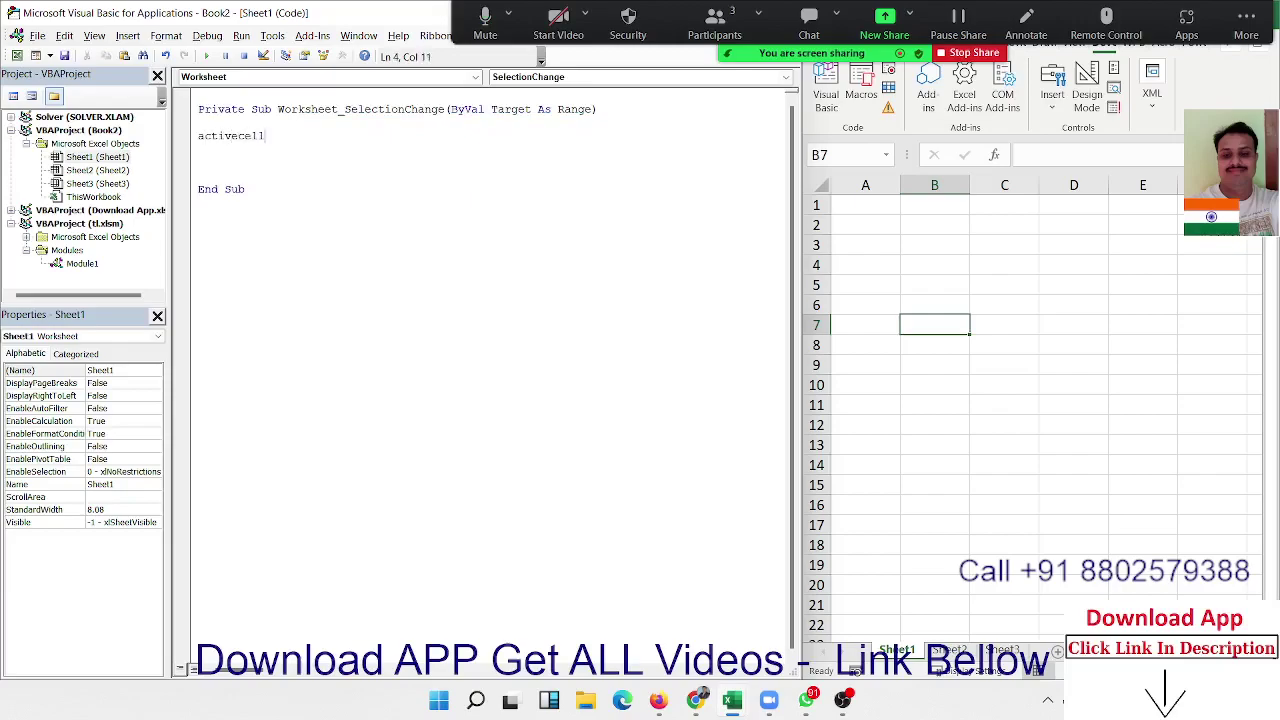
pyautogui.write('.en')
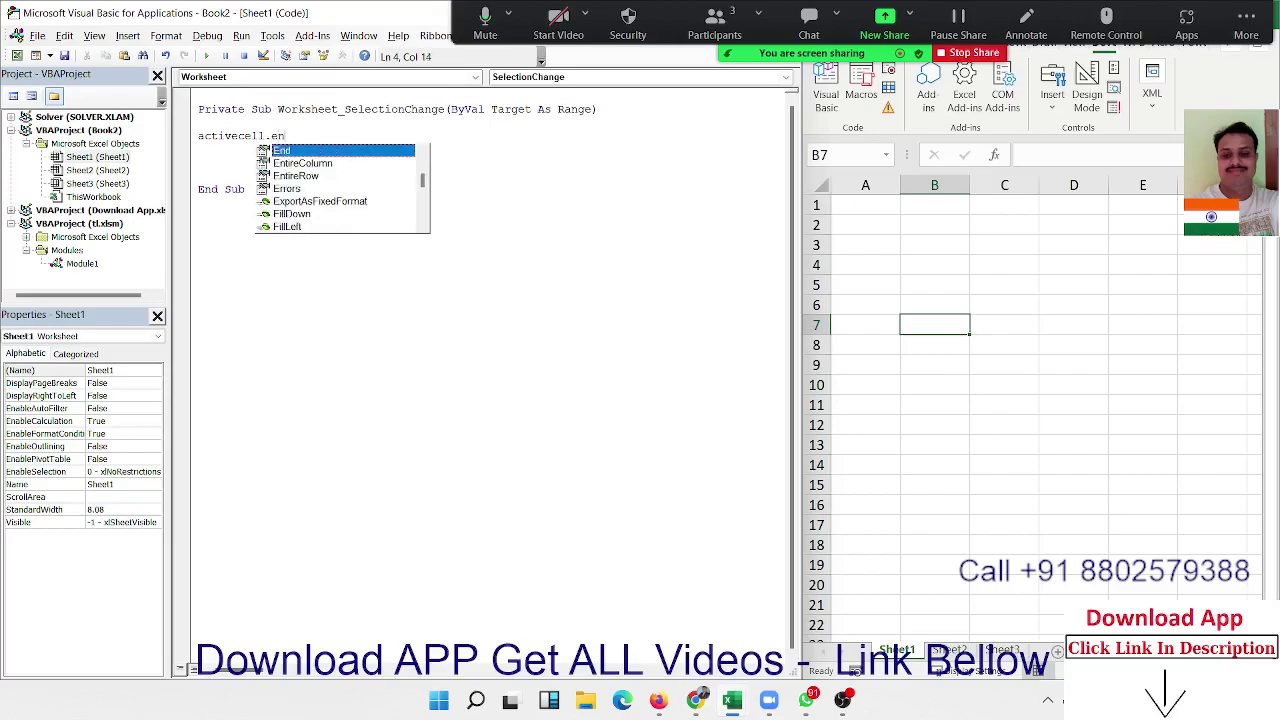
pyautogui.press('Down')
pyautogui.press('Down')
pyautogui.press('Tab')
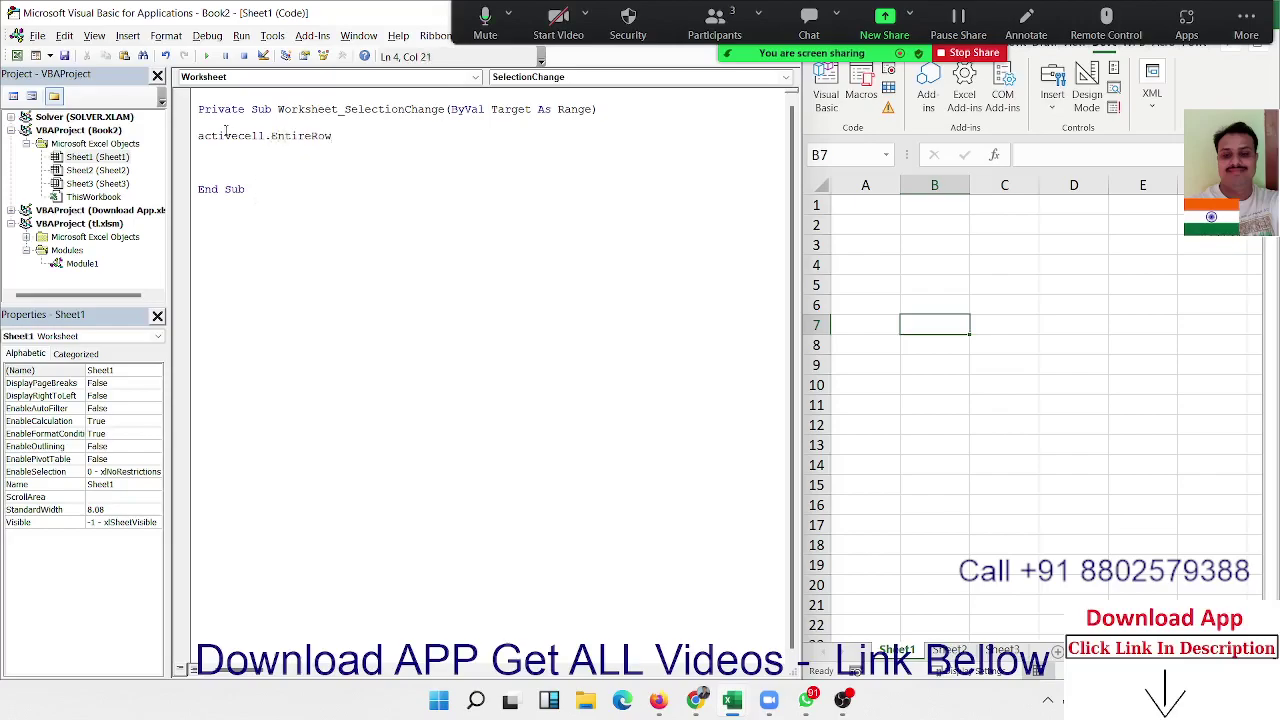
pyautogui.write('.')
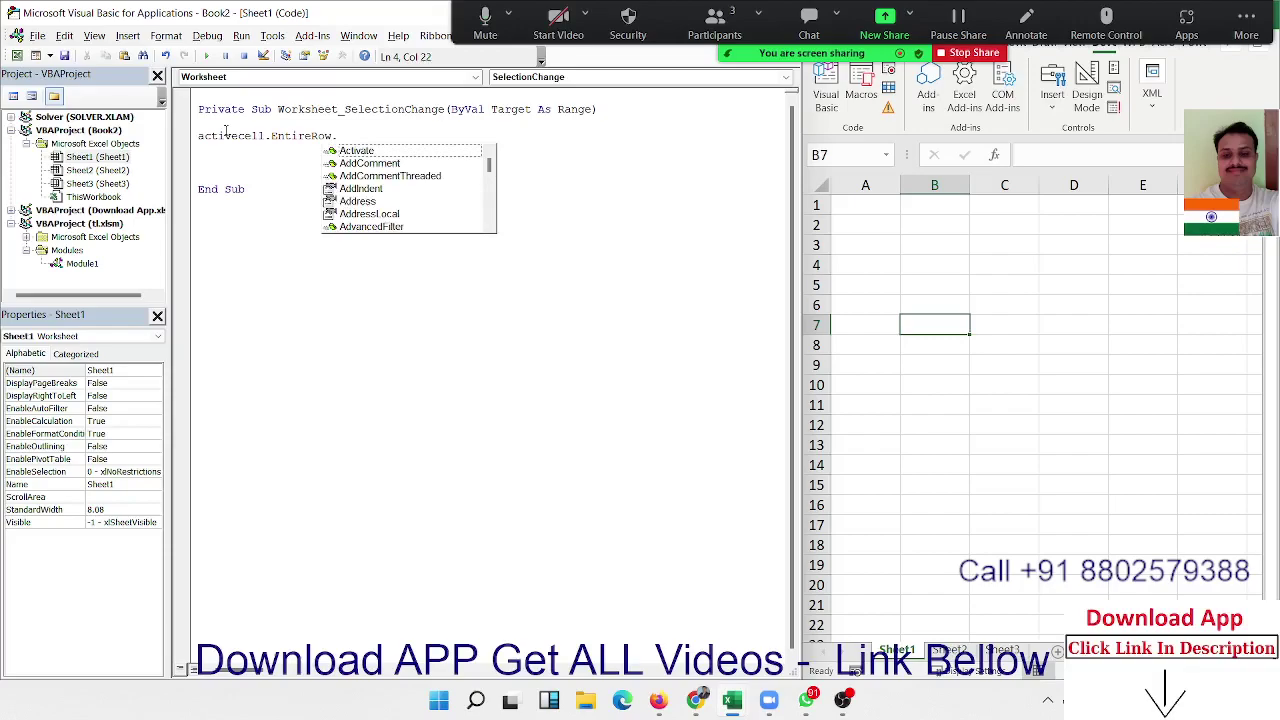
pyautogui.press('BackSpace')
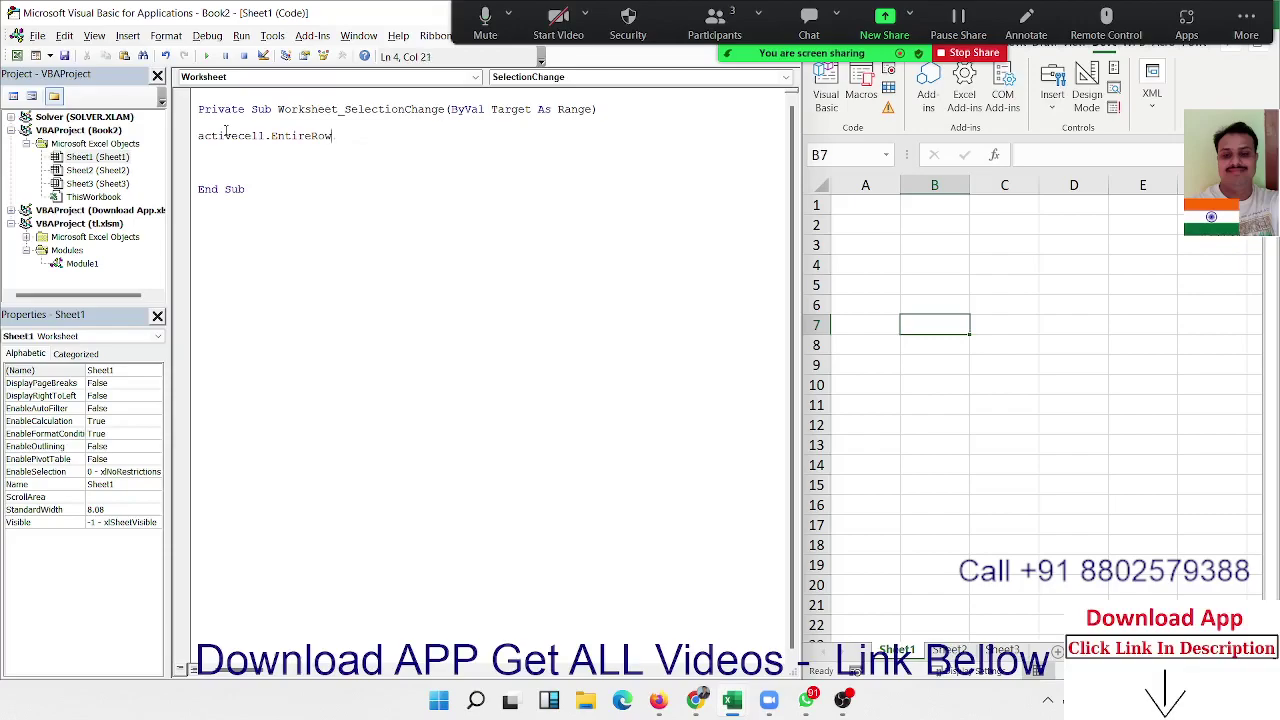
pyautogui.press('BackSpace')
pyautogui.press('BackSpace')
pyautogui.press('BackSpace')
pyautogui.press('BackSpace')
pyautogui.press('BackSpace')
pyautogui.press('BackSpace')
pyautogui.press('BackSpace')
# - Complete the line ActiveCell.Interior.Color = vbRed using the autocomplete suggestions
pyautogui.write('.in')
pyautogui.press('Down')
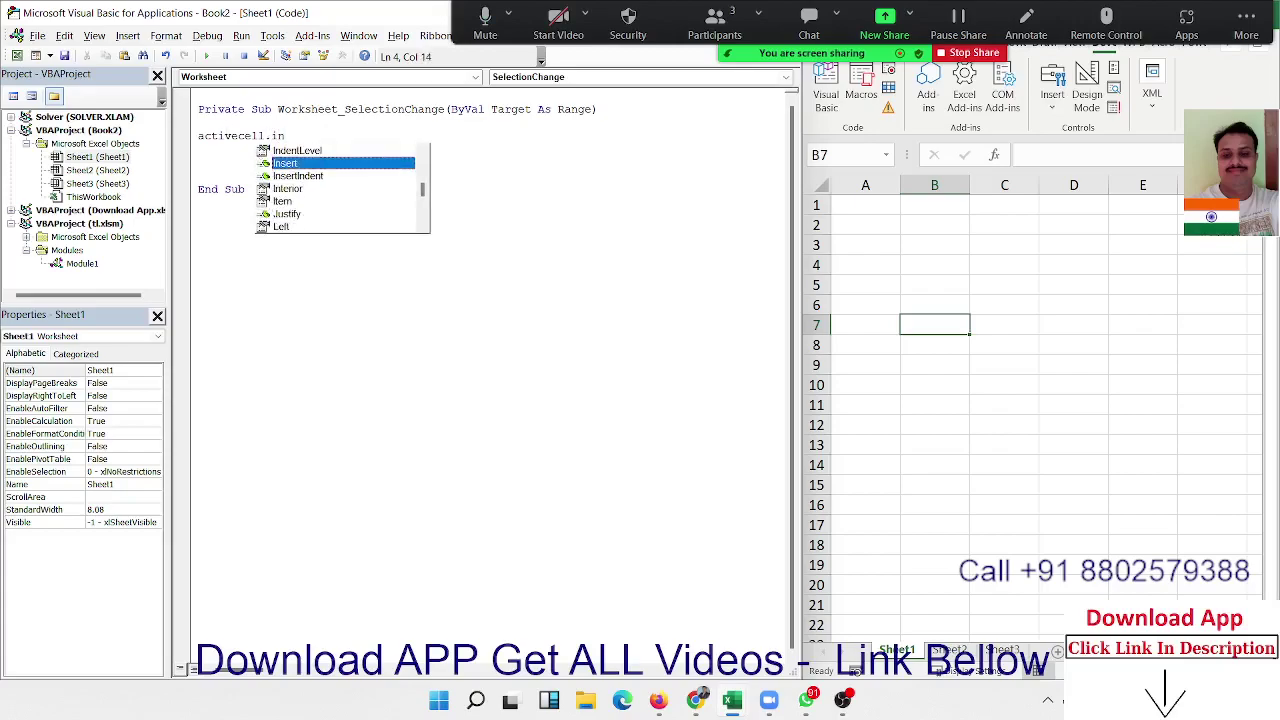
pyautogui.press('Down')
pyautogui.press('Down')
pyautogui.press('Tab')
pyautogui.write('.co')
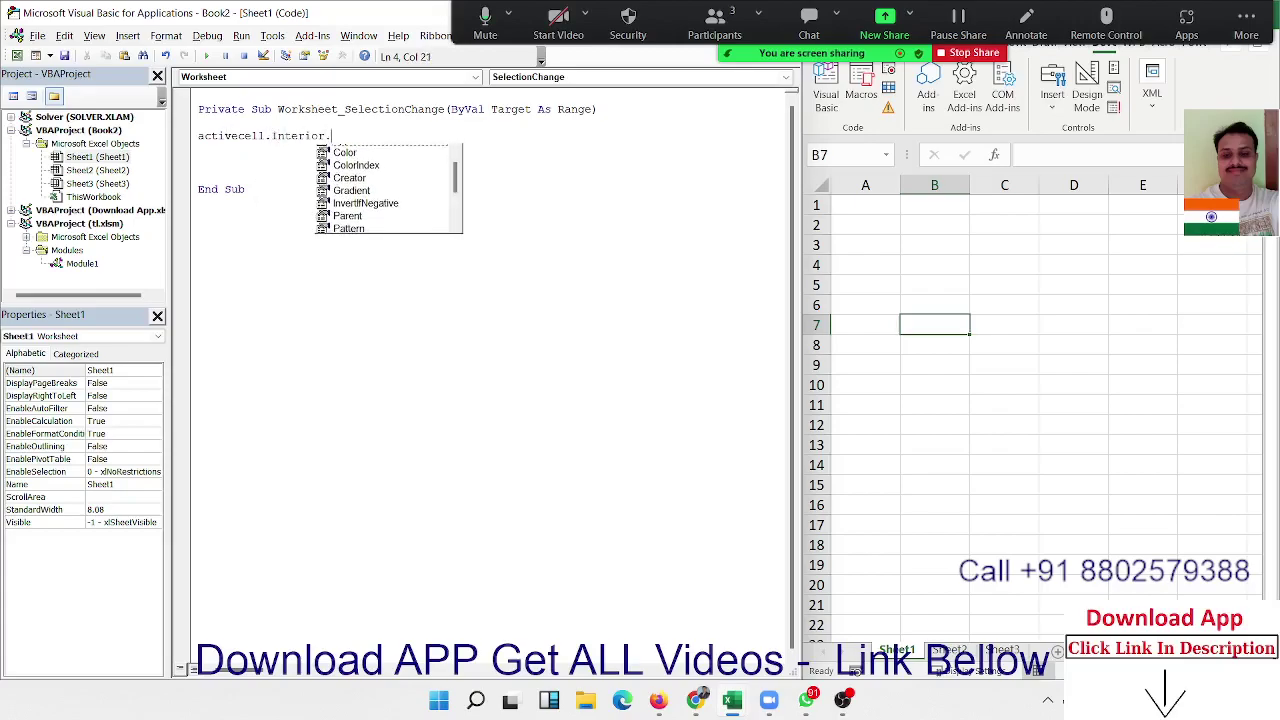
pyautogui.press('Tab')
pyautogui.write('= v')
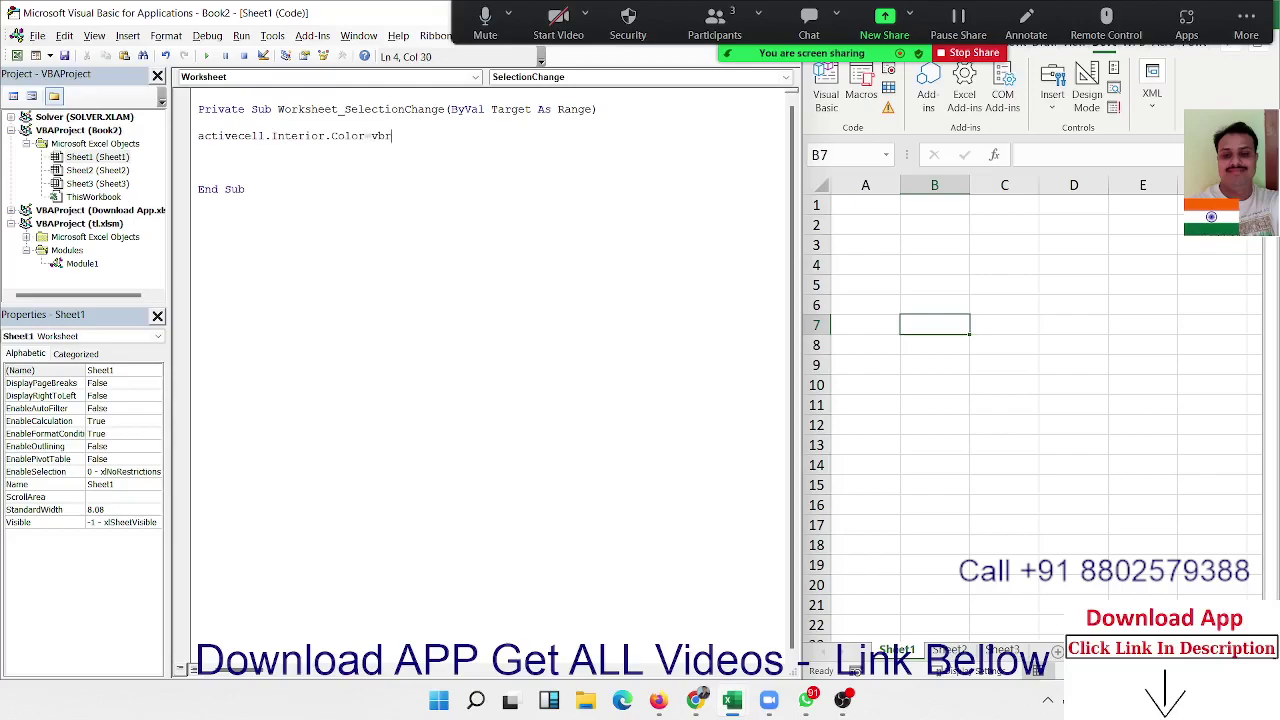
pyautogui.write('bRed')
pyautogui.press('Return')
# - Select cells C5, B7, D9, A13, B14, E7, E11 and others, turning each red
pyautogui.click(980, 288)
pyautogui.click(962, 328)
pyautogui.click(994, 402)
pyautogui.click(1077, 362)
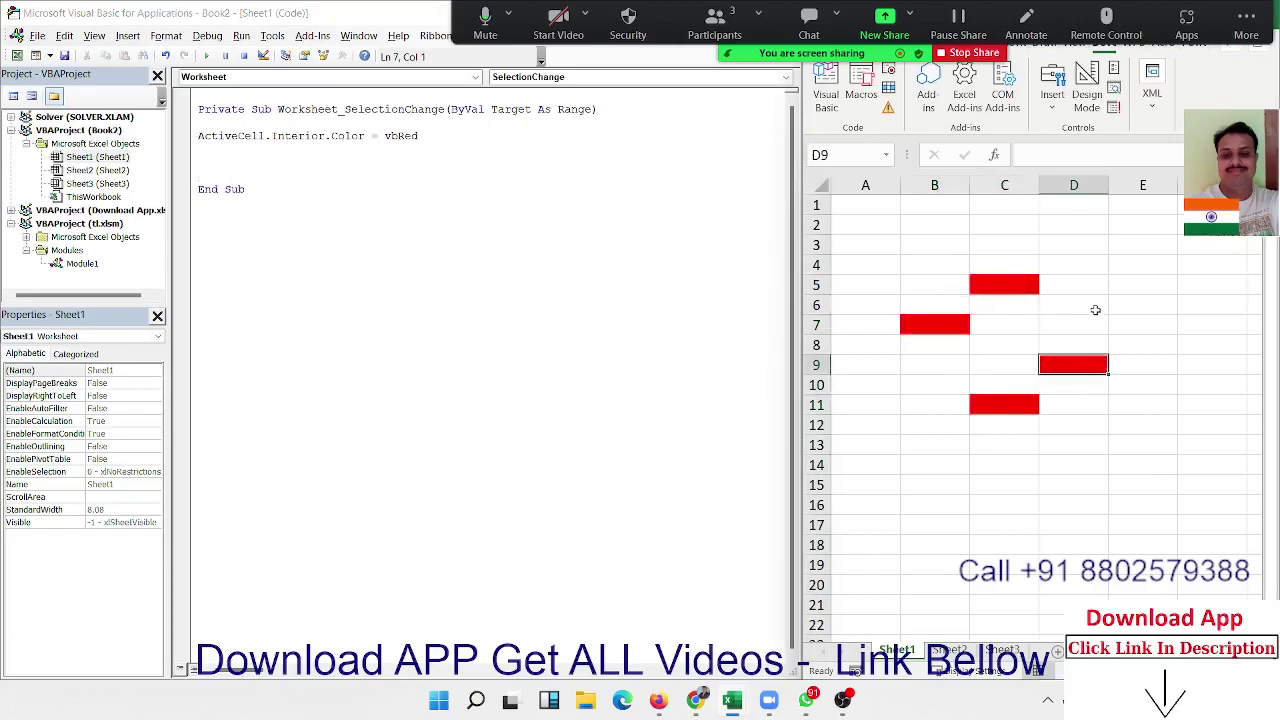
pyautogui.click(1075, 304)
pyautogui.click(1072, 262)
pyautogui.click(971, 245)
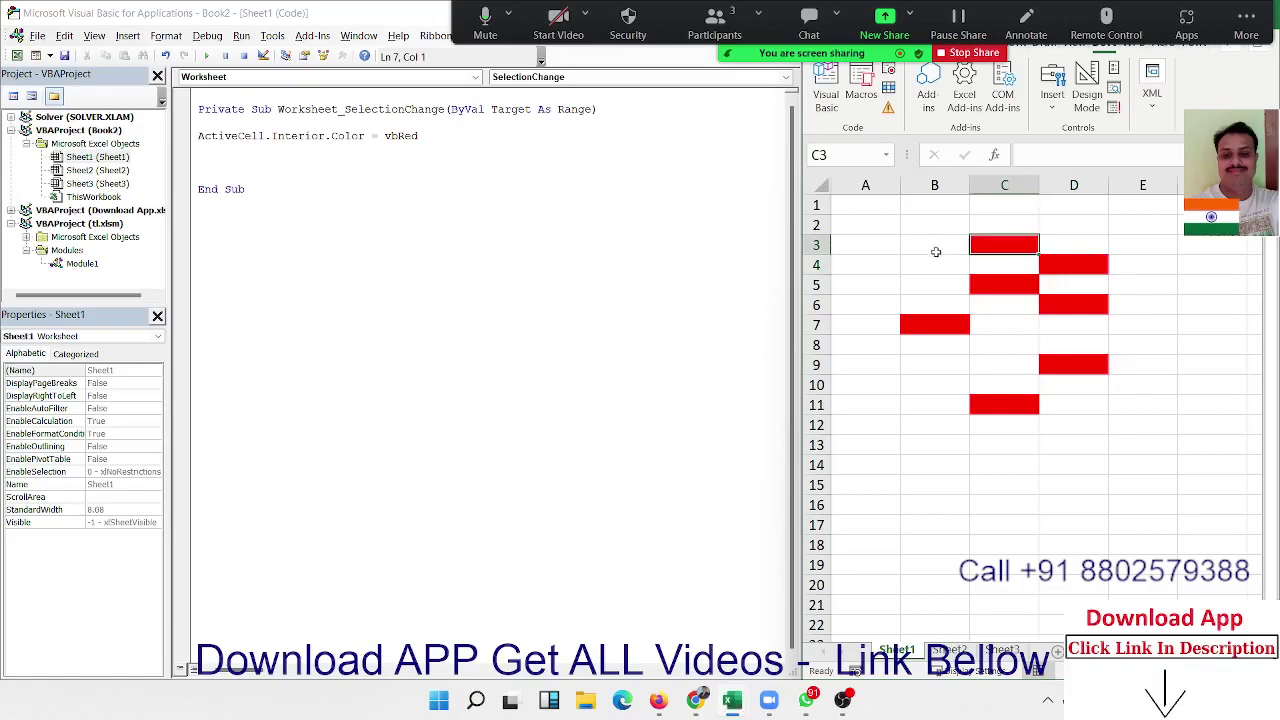
pyautogui.click(934, 249)
pyautogui.click(892, 324)
pyautogui.click(890, 384)
pyautogui.click(862, 444)
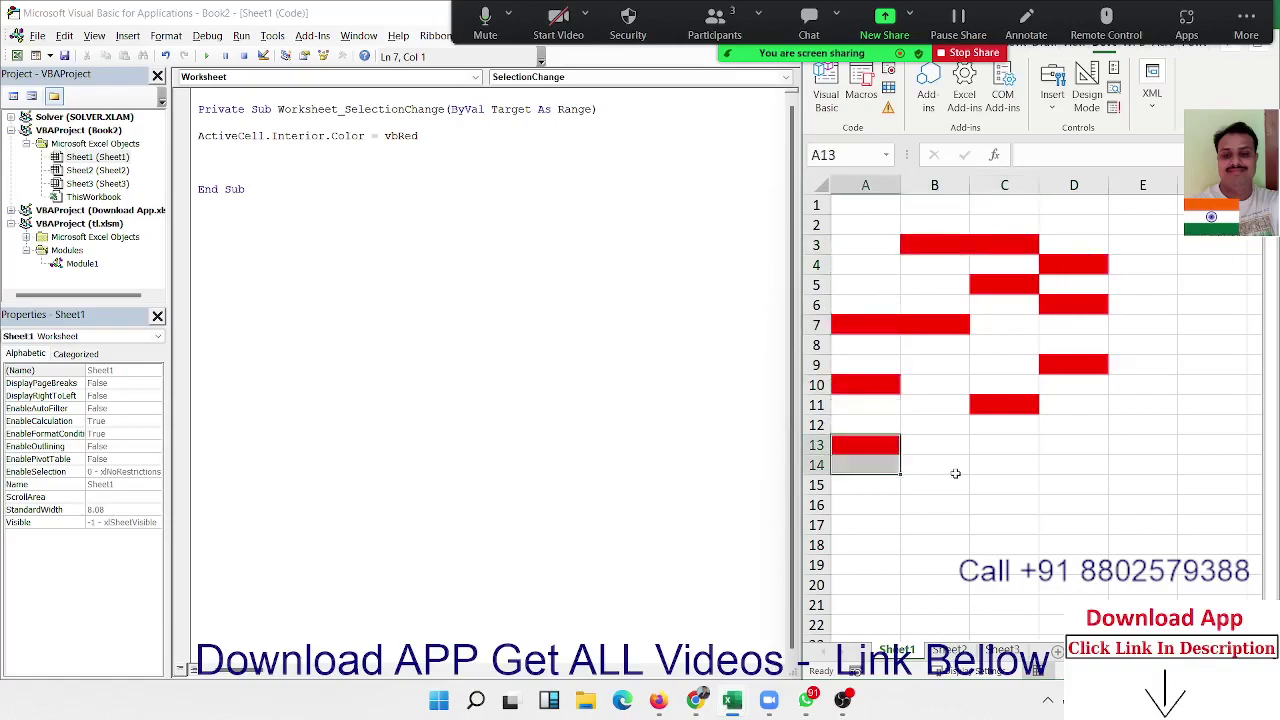
pyautogui.click(934, 464)
pyautogui.click(1074, 444)
pyautogui.click(1125, 330)
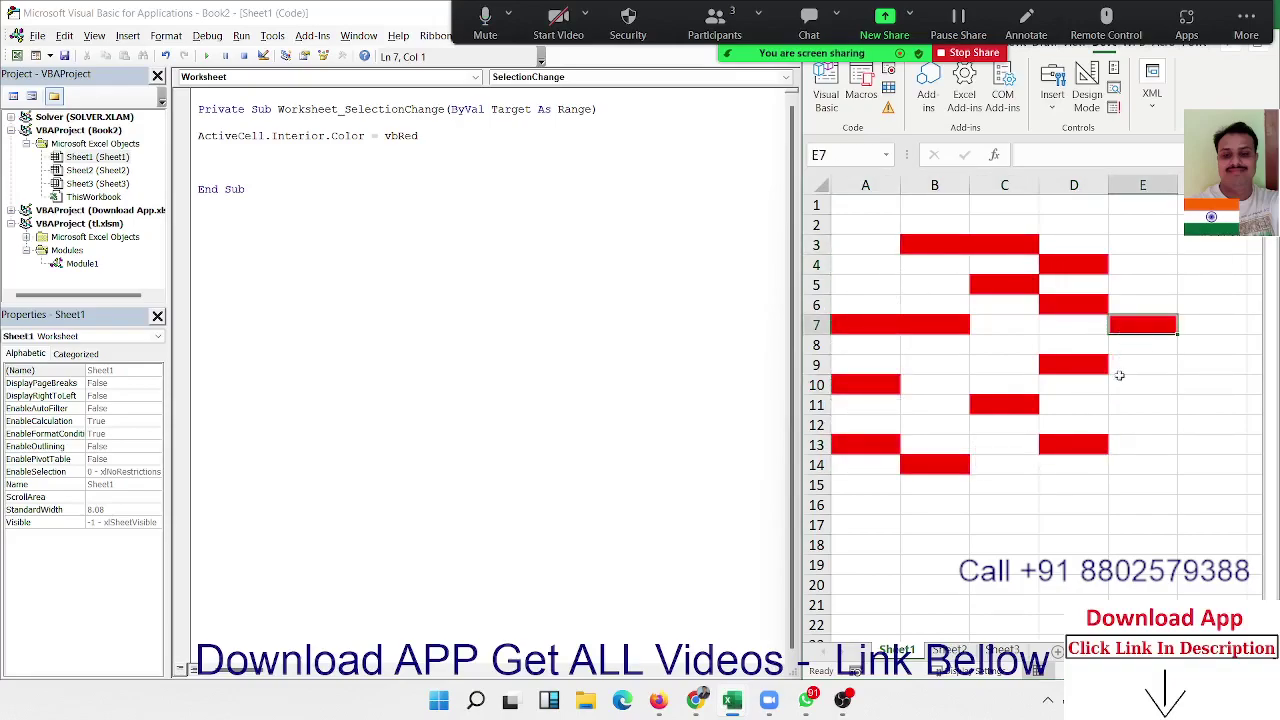
pyautogui.click(1130, 405)
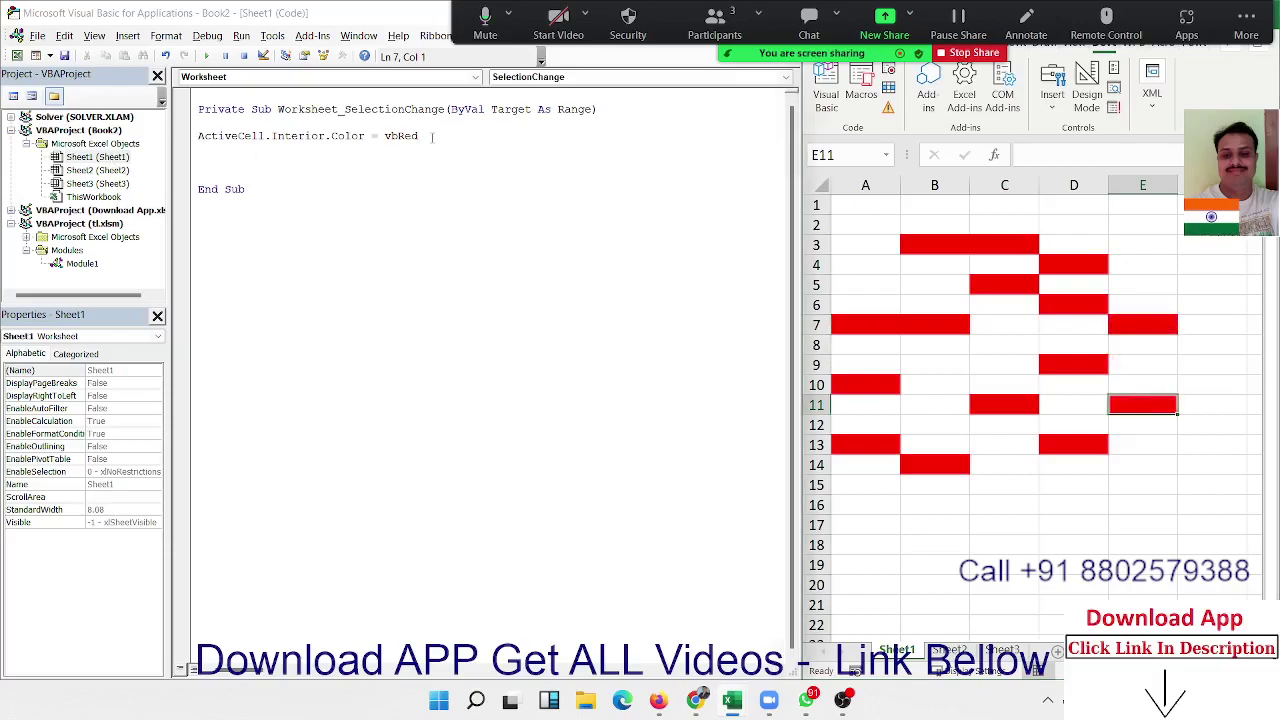
# - Select the ActiveCell line, then open and close the Macro dialog without running anything
pyautogui.moveTo(418, 136); pyautogui.dragTo(194, 137)
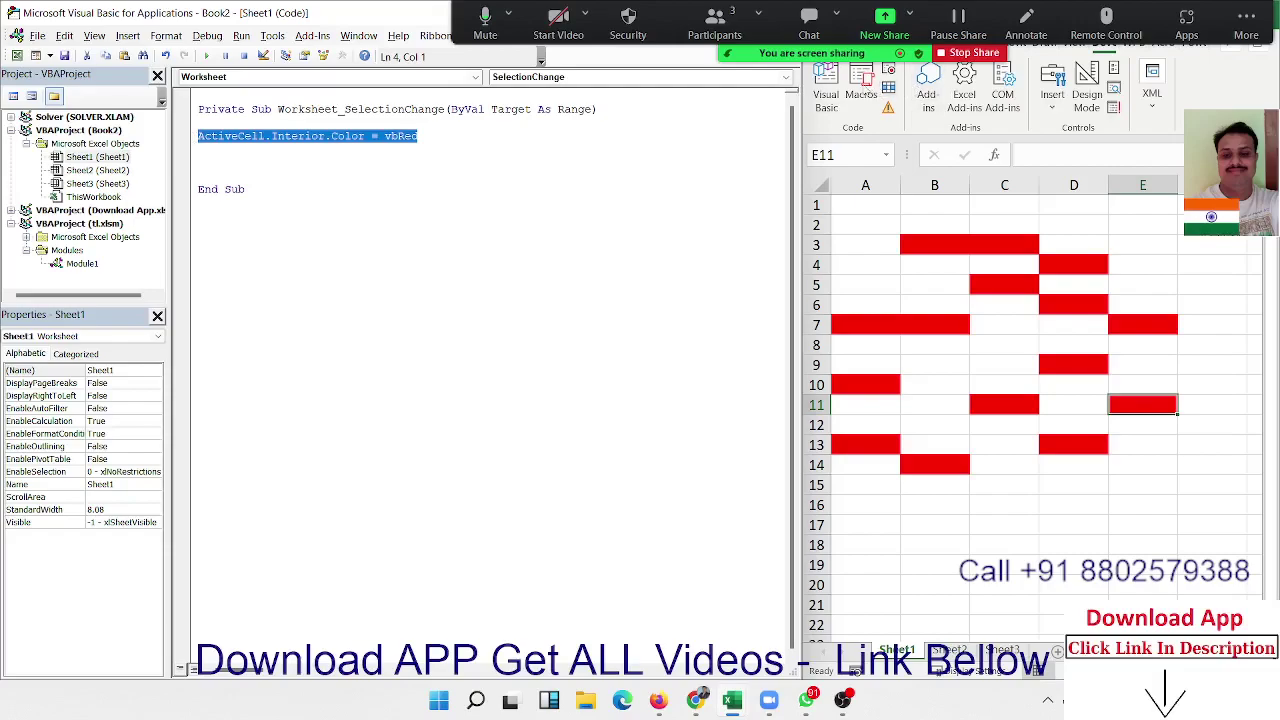
pyautogui.click(861, 95)
pyautogui.moveTo(1095, 185); pyautogui.dragTo(417, 310)
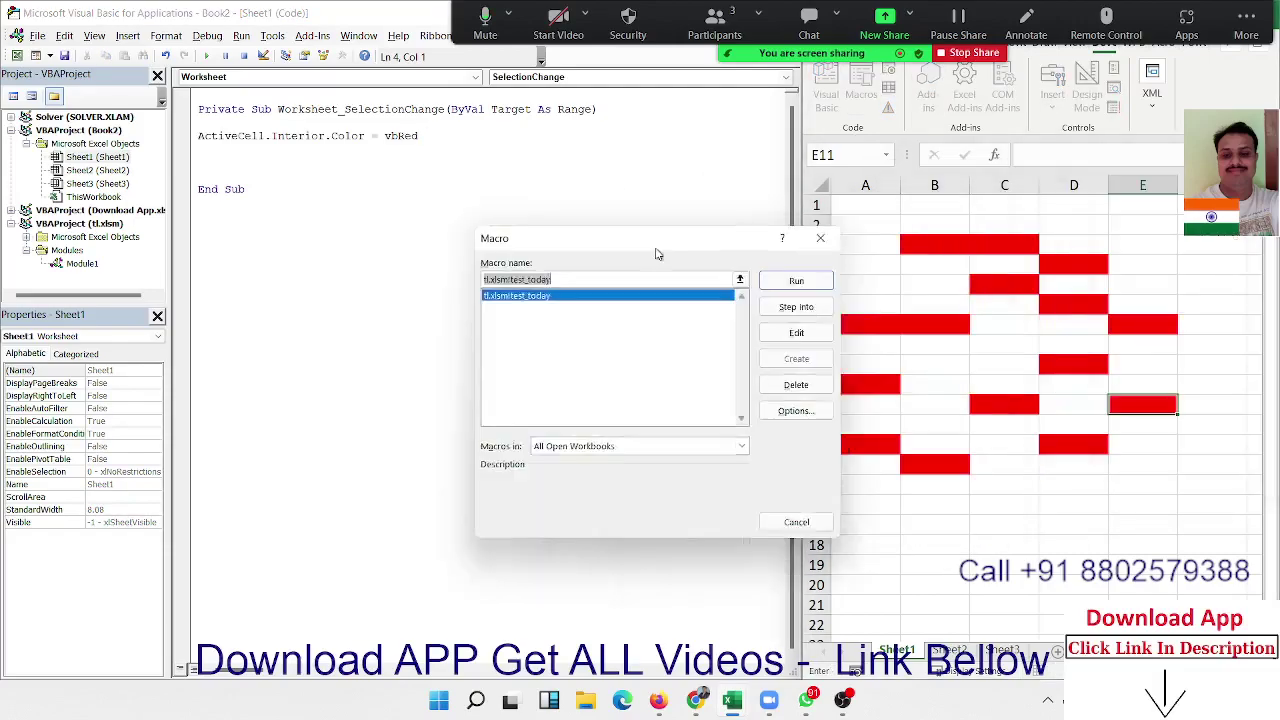
pyautogui.click(597, 293)
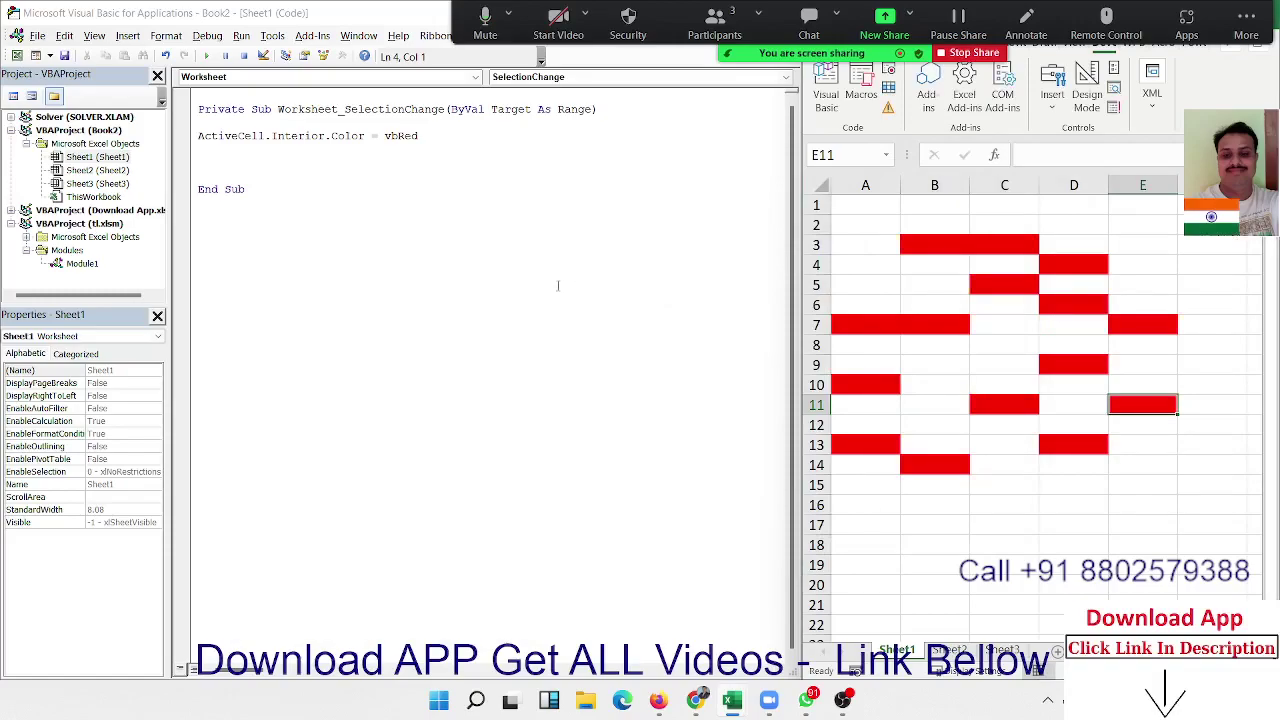
# - Highlight parts of the event declaration: Private Sub, SelectionChange and ByVal
pyautogui.moveTo(344, 109); pyautogui.dragTo(459, 110)
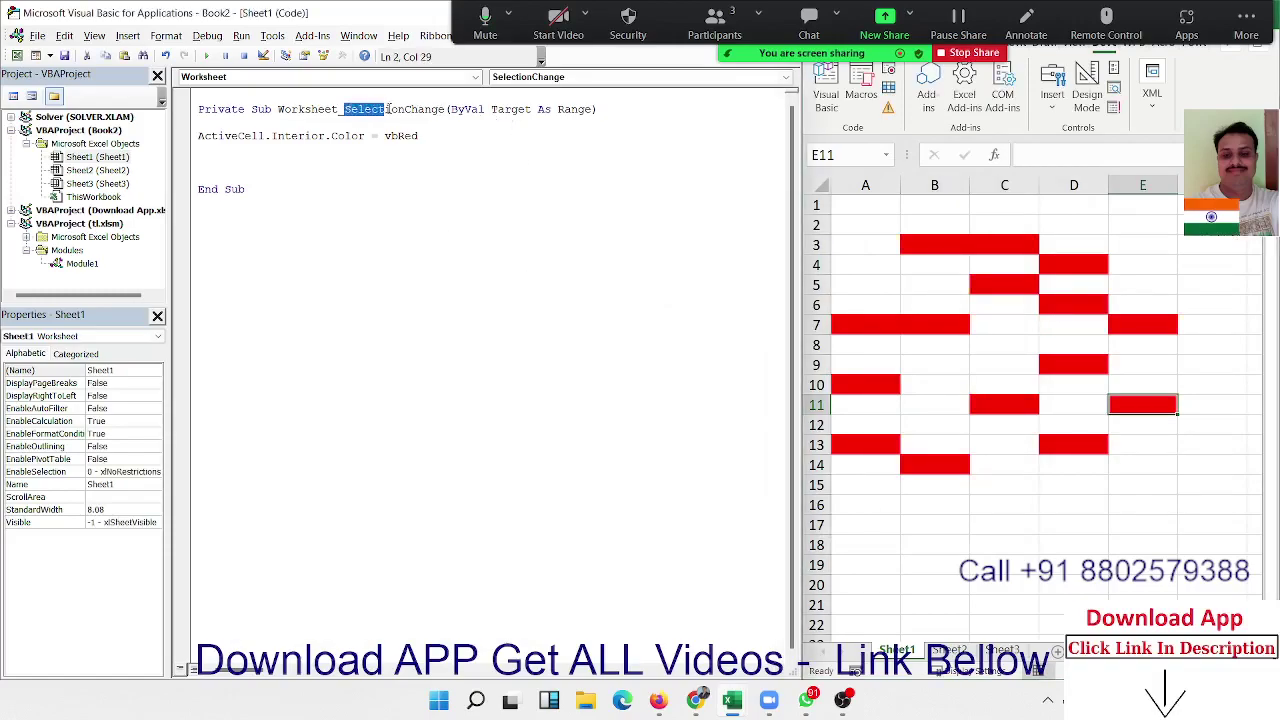
pyautogui.click(421, 159)
pyautogui.moveTo(275, 109); pyautogui.dragTo(197, 112)
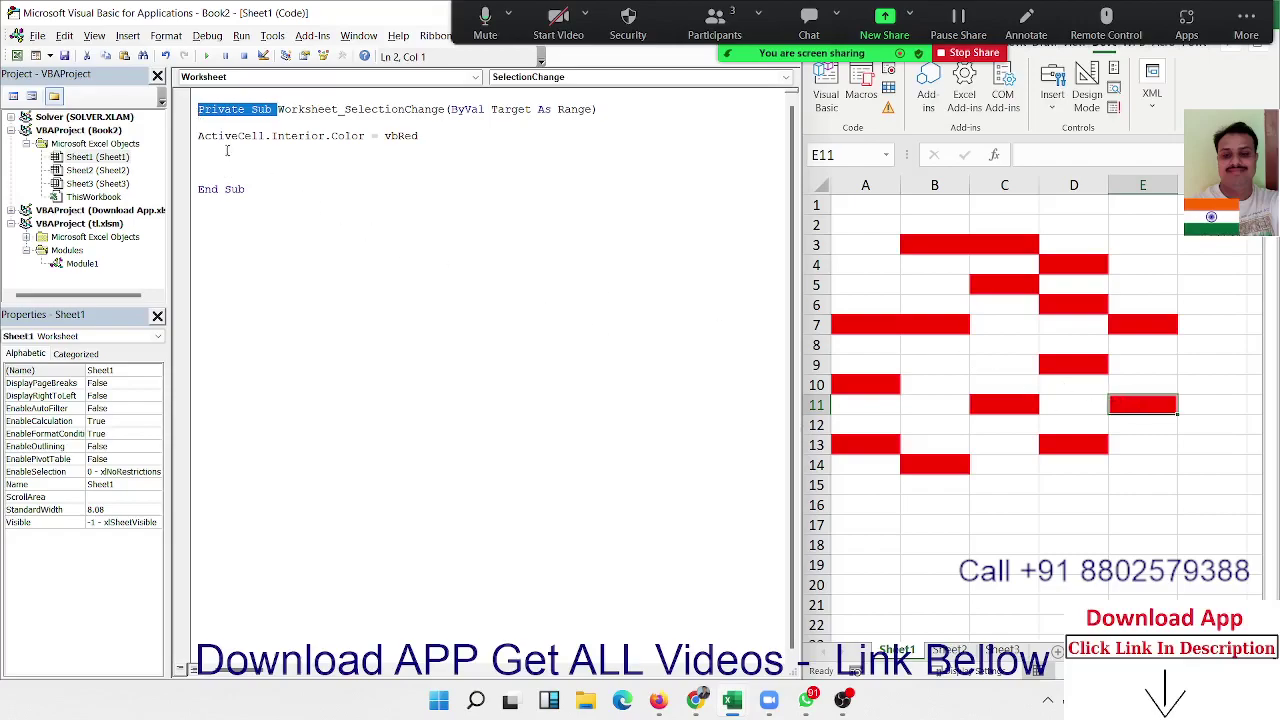
pyautogui.doubleClick(304, 110)
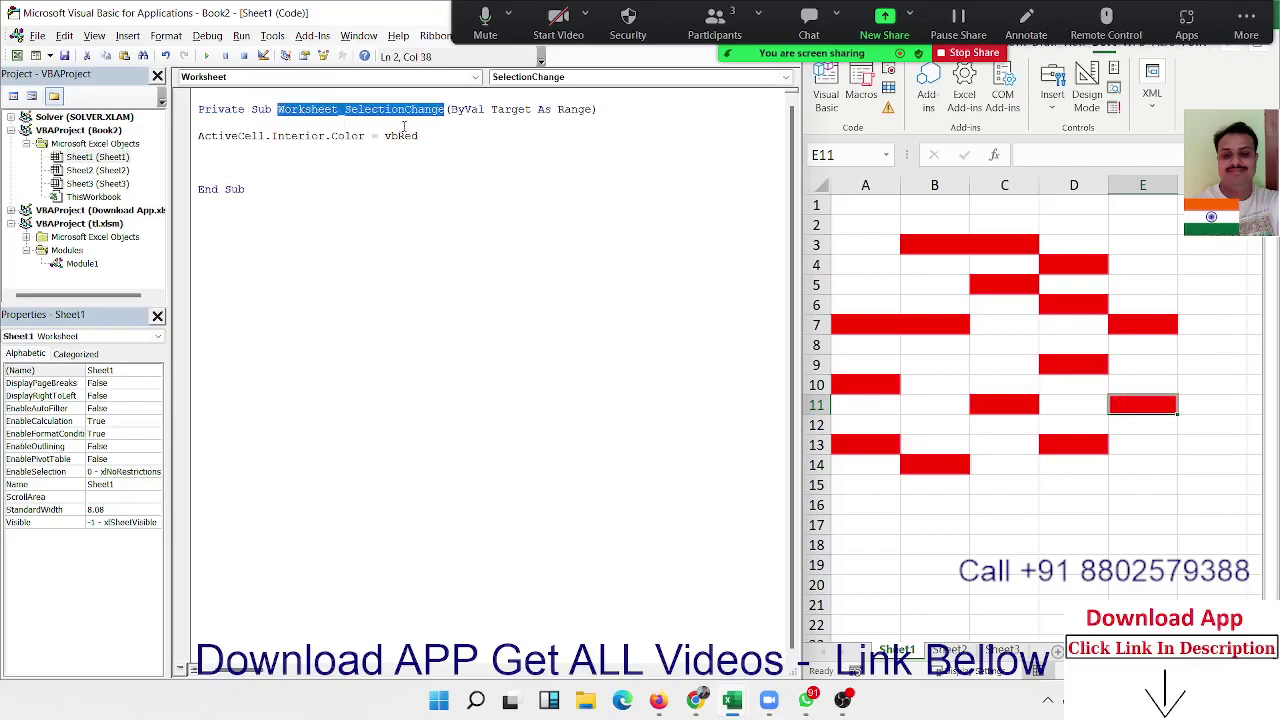
pyautogui.click(321, 110)
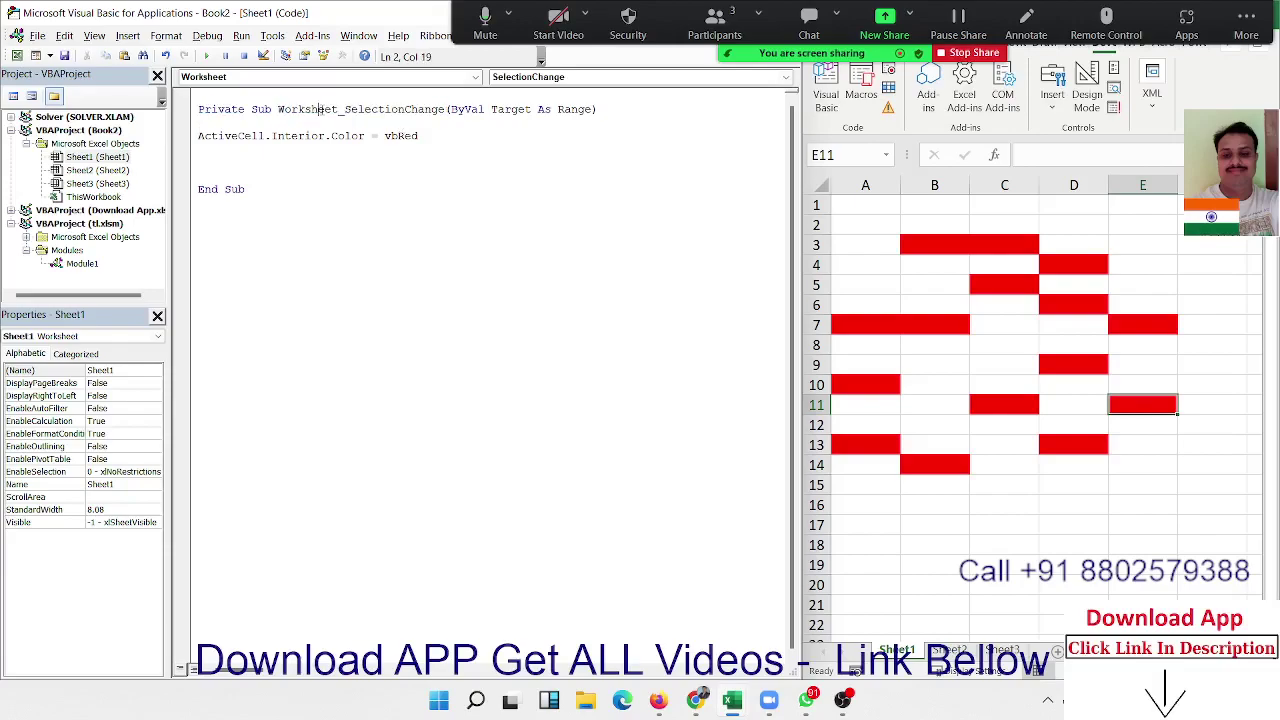
pyautogui.moveTo(344, 110); pyautogui.dragTo(444, 110)
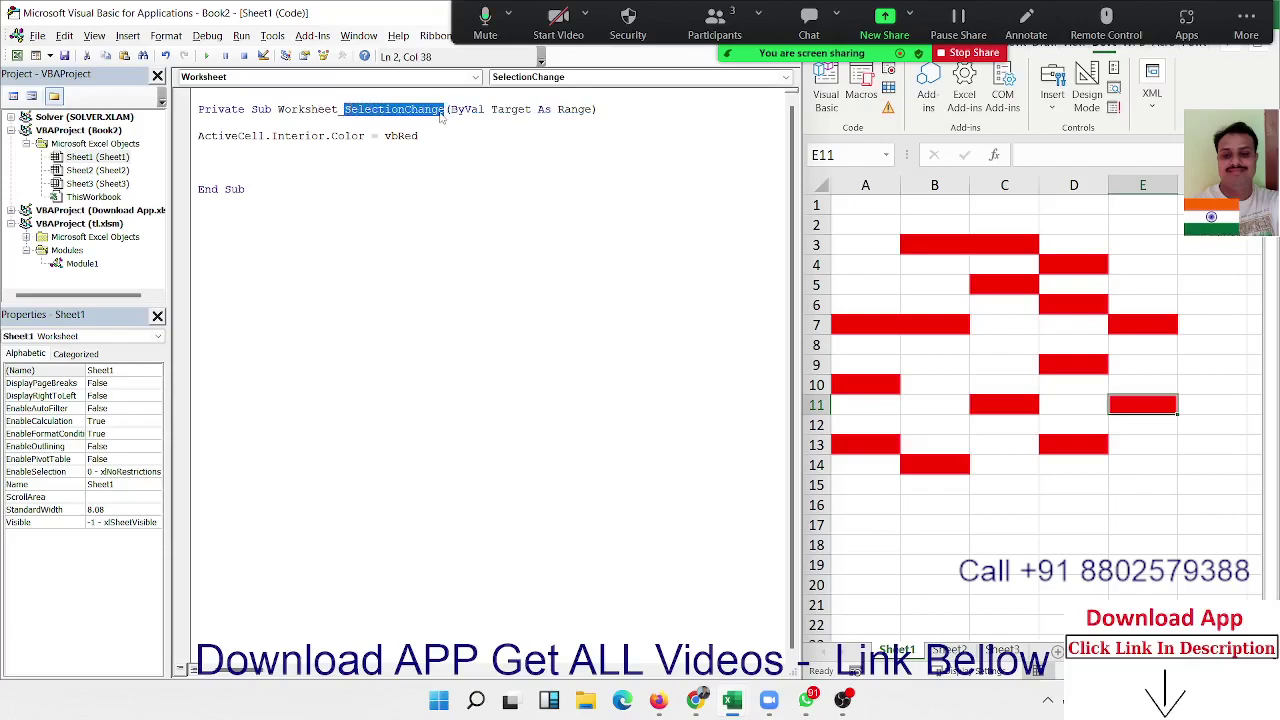
pyautogui.doubleClick(467, 110)
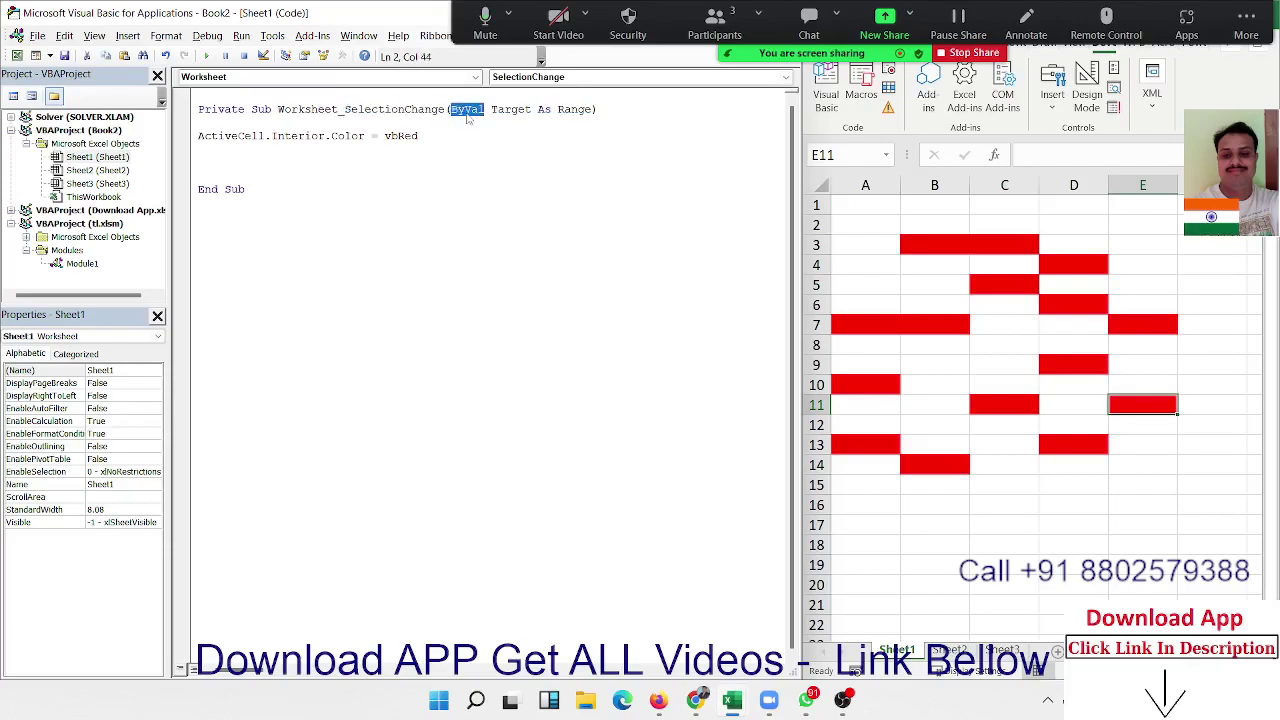
pyautogui.click(517, 110)
# - Replace ActiveCell with Target so the line reads Target.Interior.Color = vbRed
pyautogui.doubleClick(245, 136)
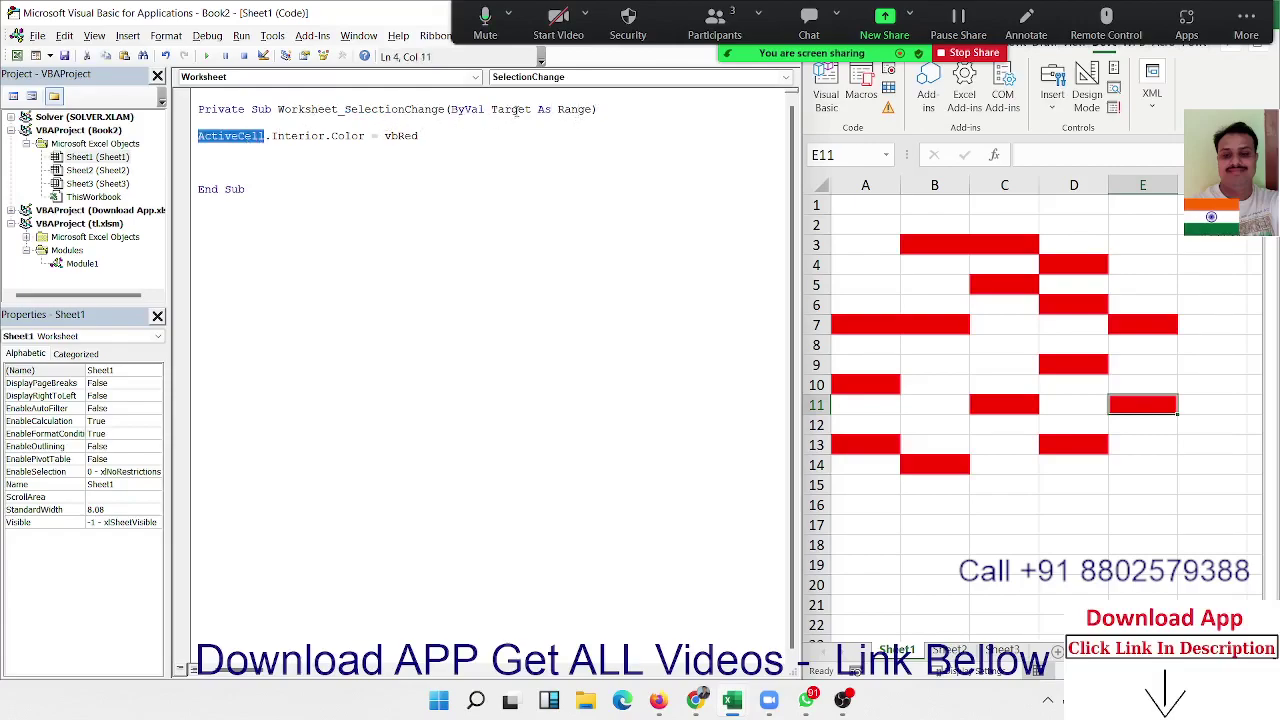
pyautogui.doubleClick(514, 110)
pyautogui.hotkey('ctrl', 'c')
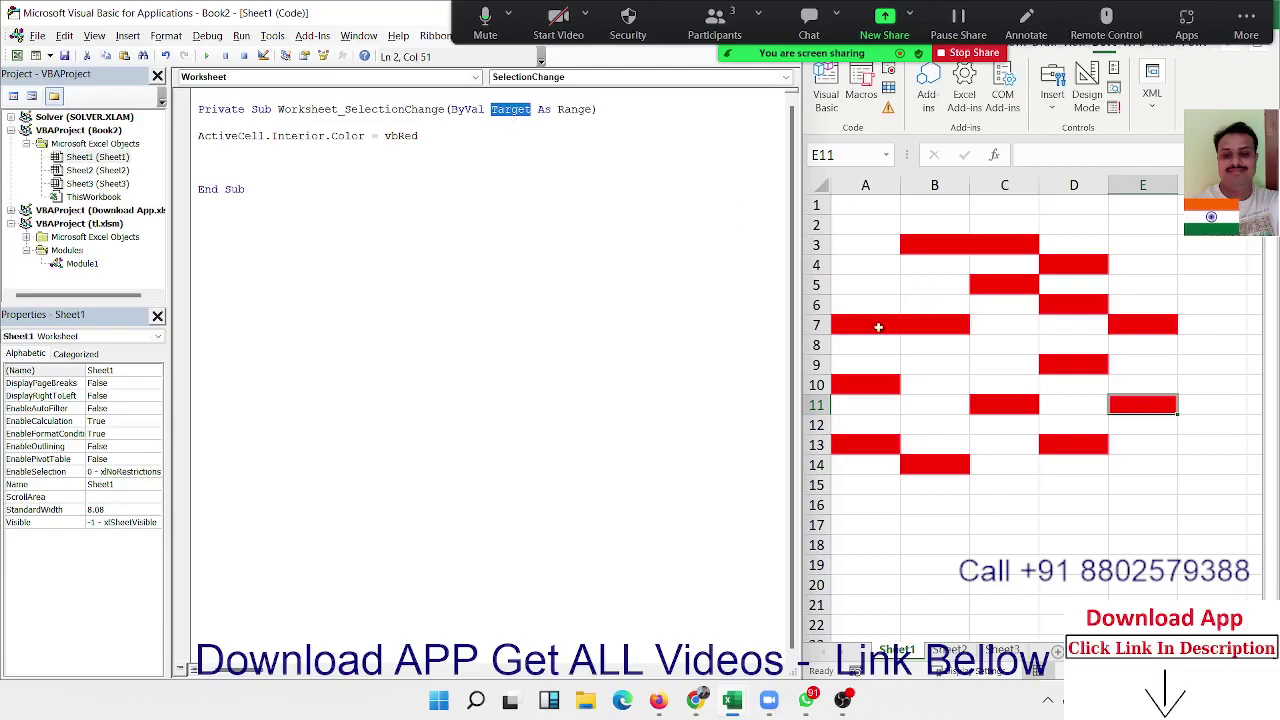
pyautogui.doubleClick(220, 137)
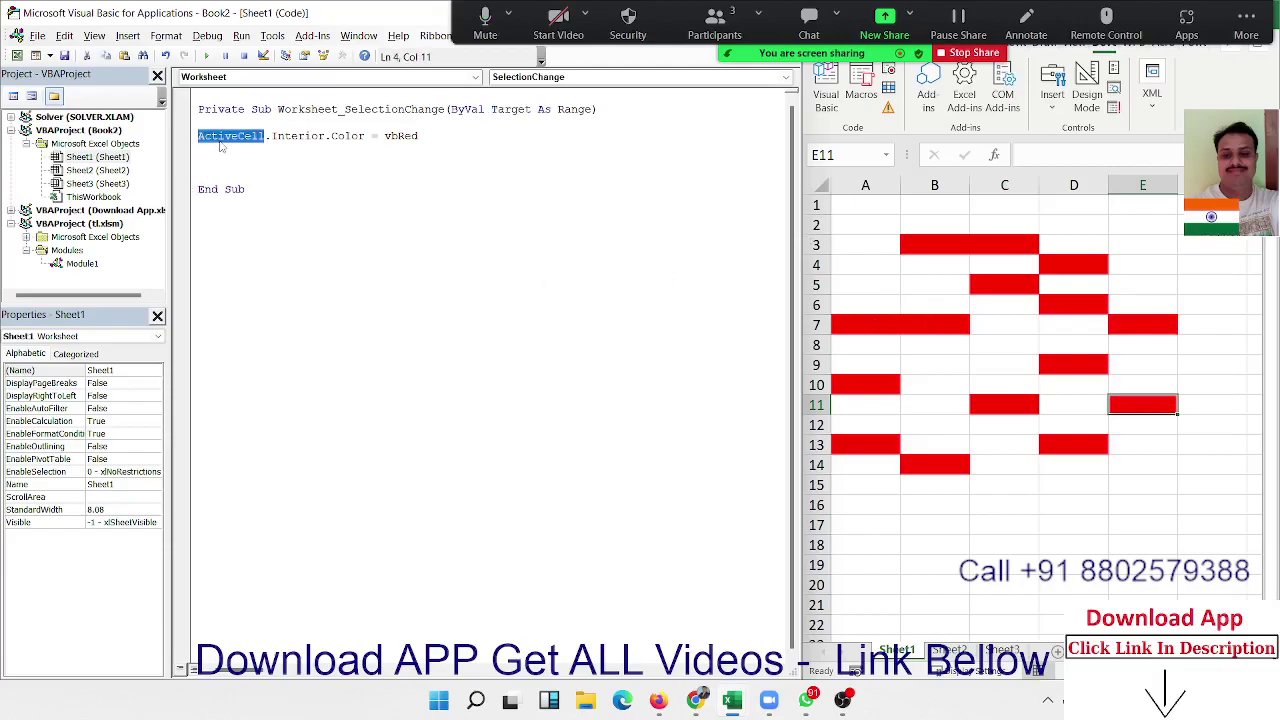
pyautogui.hotkey('ctrl', 'v')
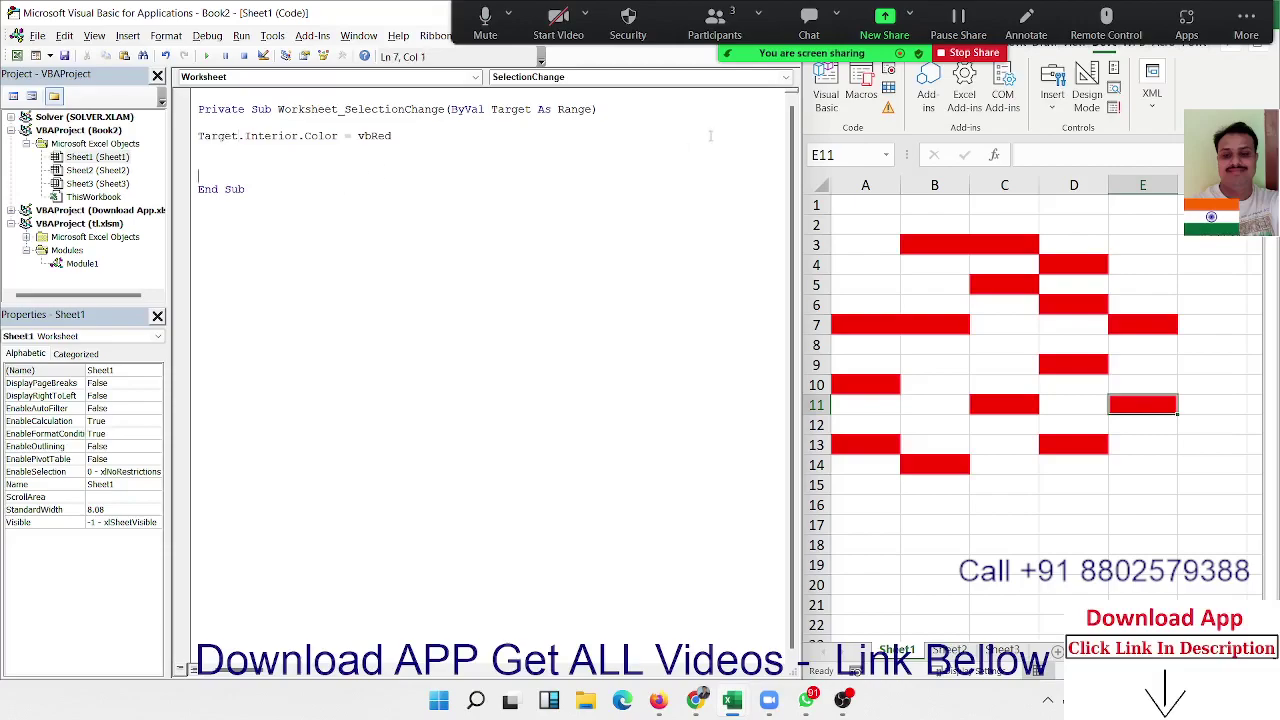
pyautogui.doubleClick(573, 109)
# - Colour Sheet1 cells B17, D17, E17, F14, F6, F3 and B2 red by selecting them
pyautogui.click(226, 147)
pyautogui.click(901, 526)
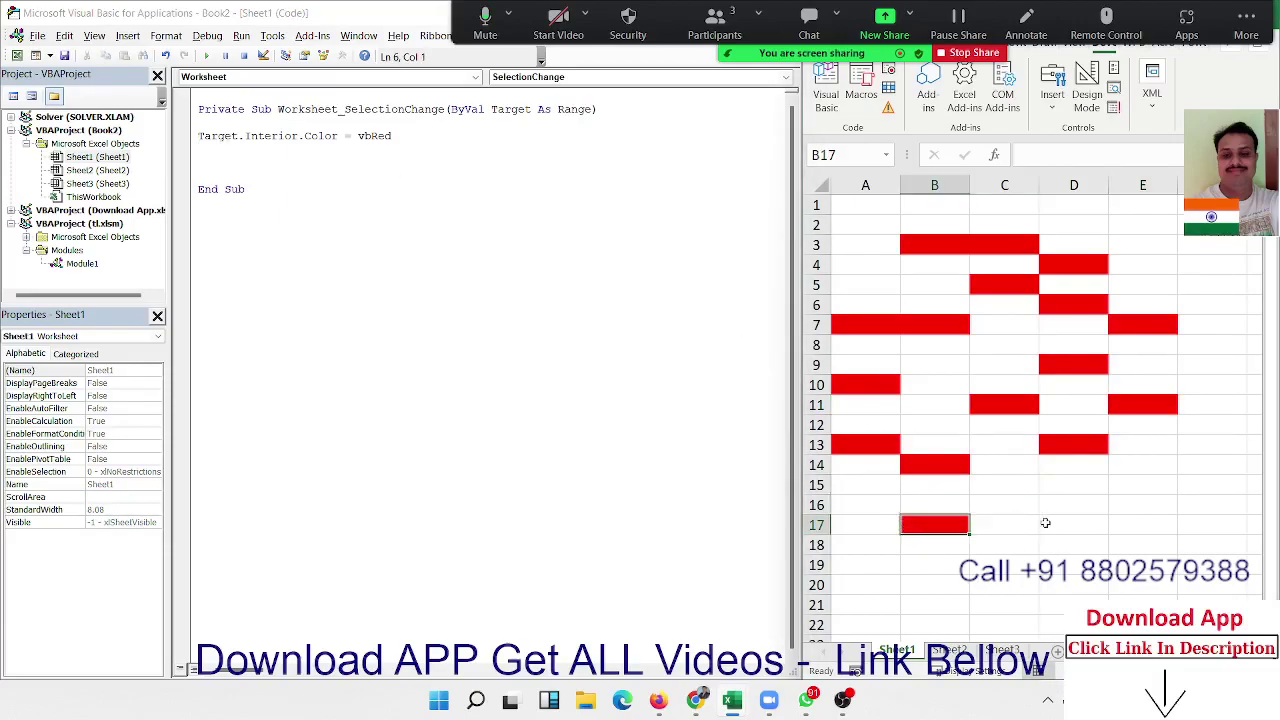
pyautogui.click(1047, 522)
pyautogui.click(1170, 516)
pyautogui.click(1203, 462)
pyautogui.click(1206, 306)
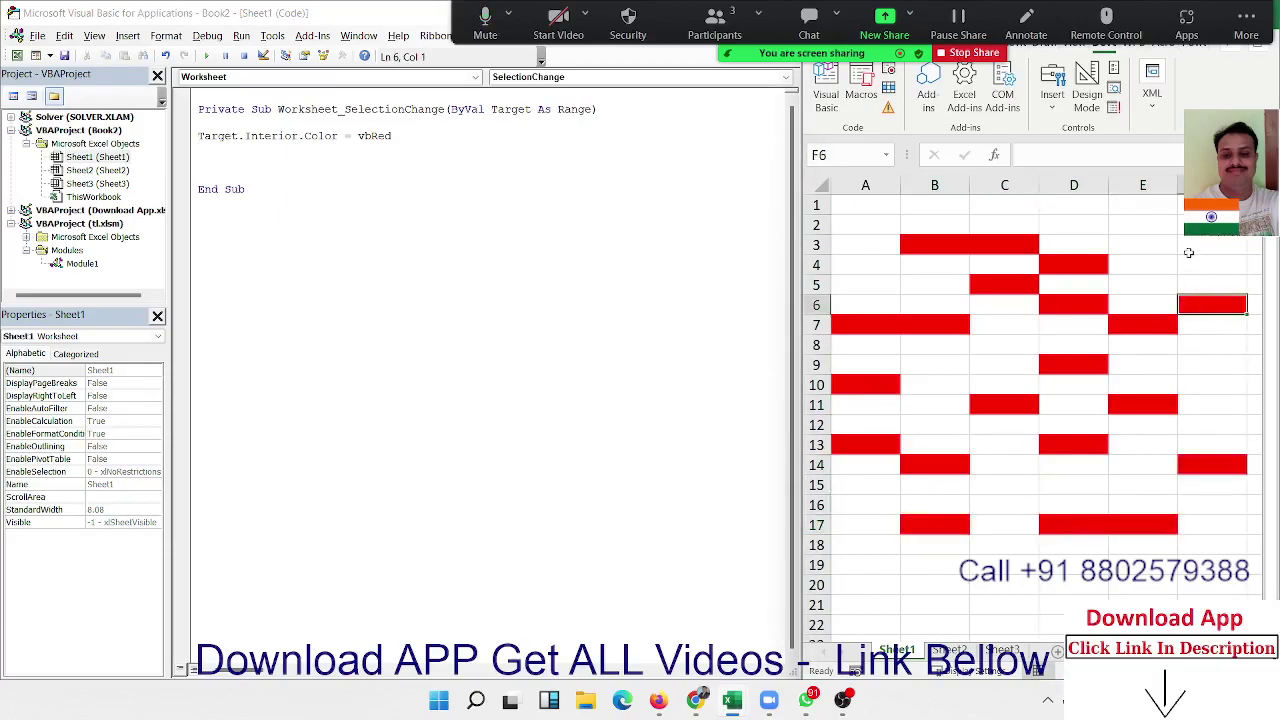
pyautogui.click(1186, 246)
pyautogui.click(910, 224)
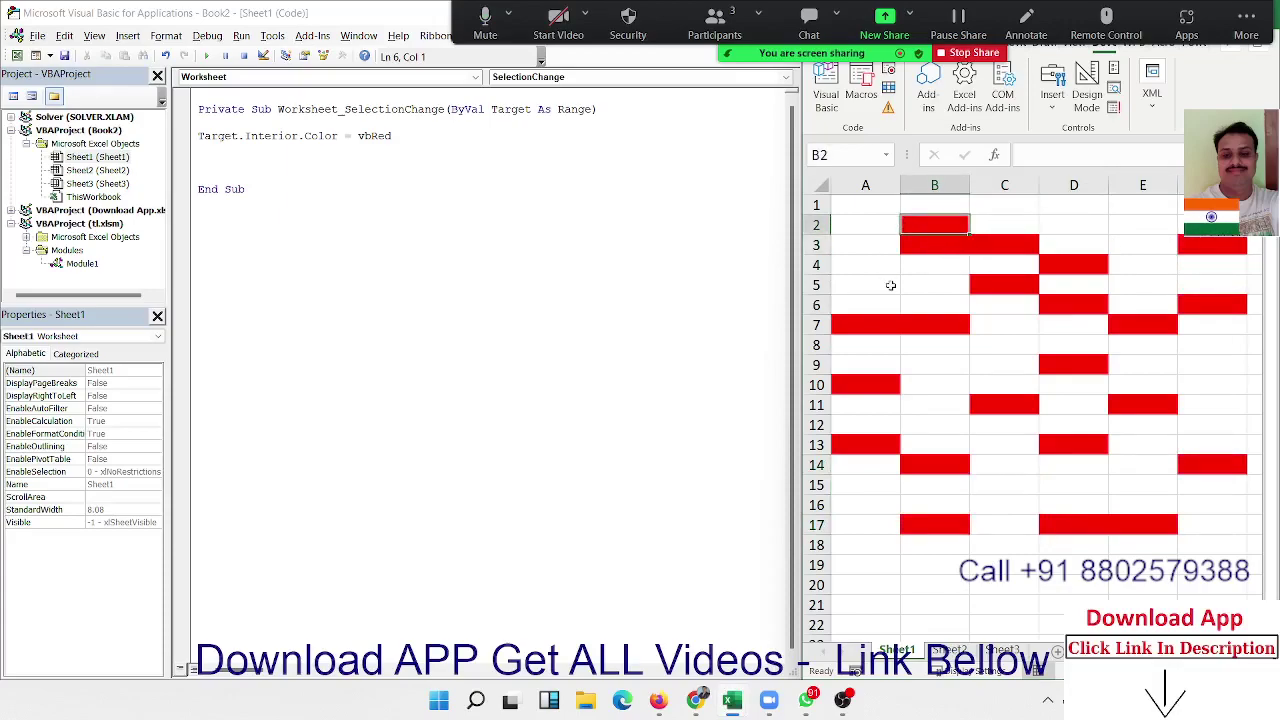
# - Select B7 on Sheet2 to confirm it stays uncoloured, then open the ThisWorkbook module
pyautogui.click(955, 650)
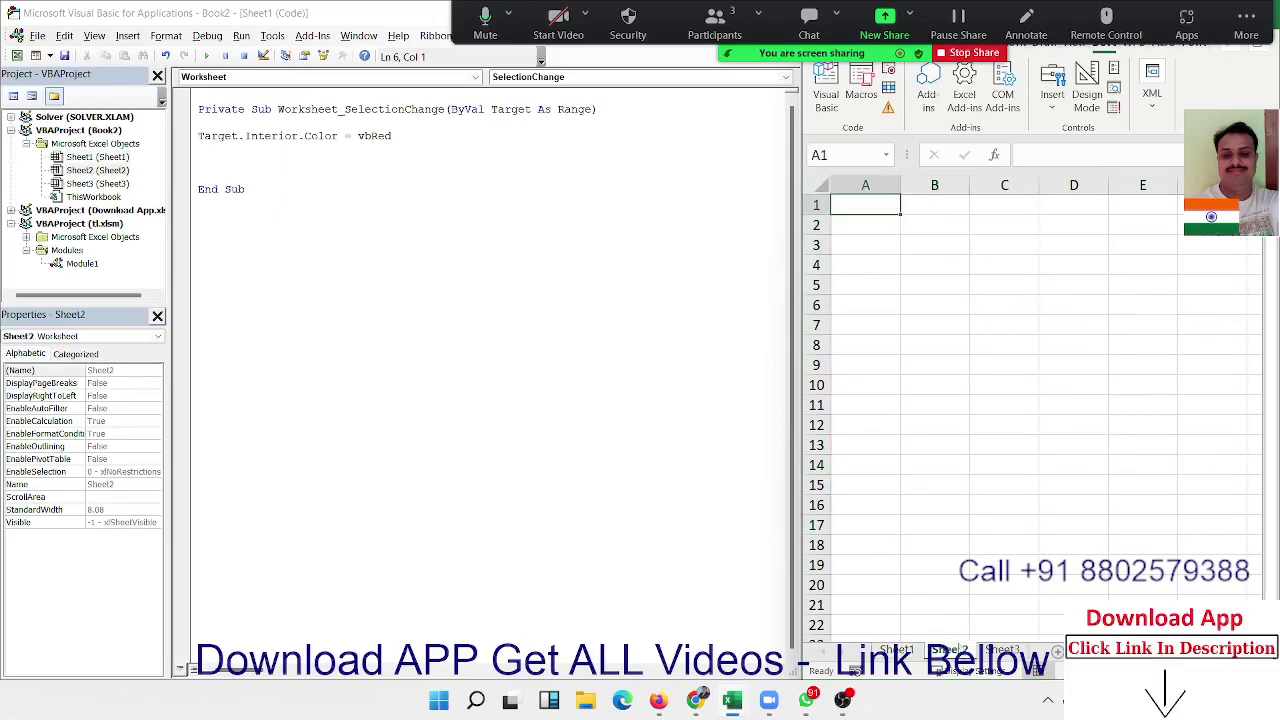
pyautogui.click(952, 316)
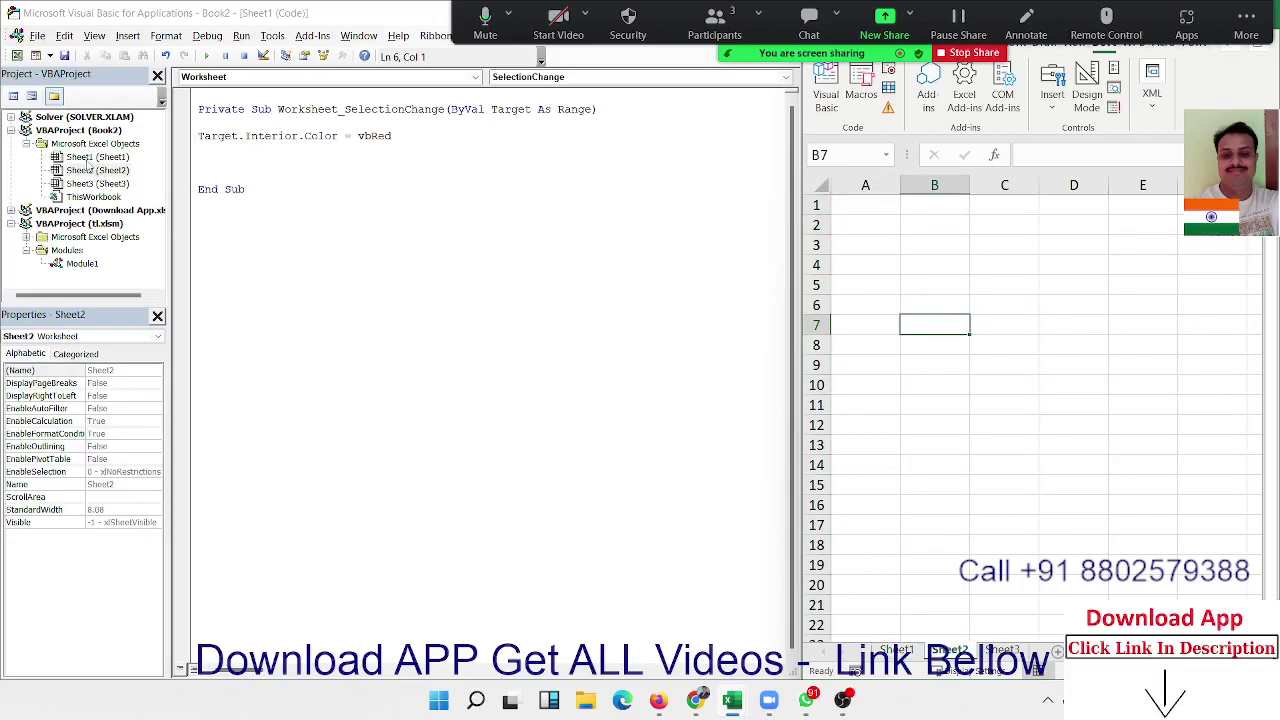
pyautogui.click(88, 160)
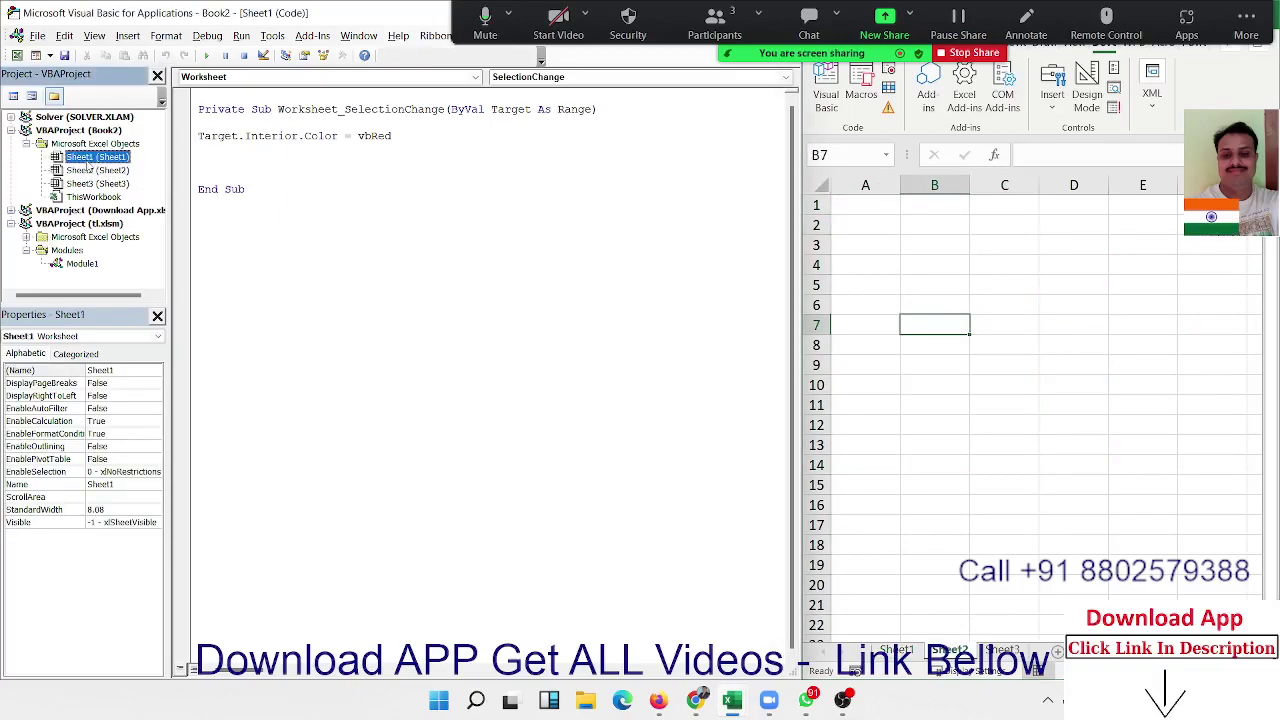
pyautogui.click(90, 170)
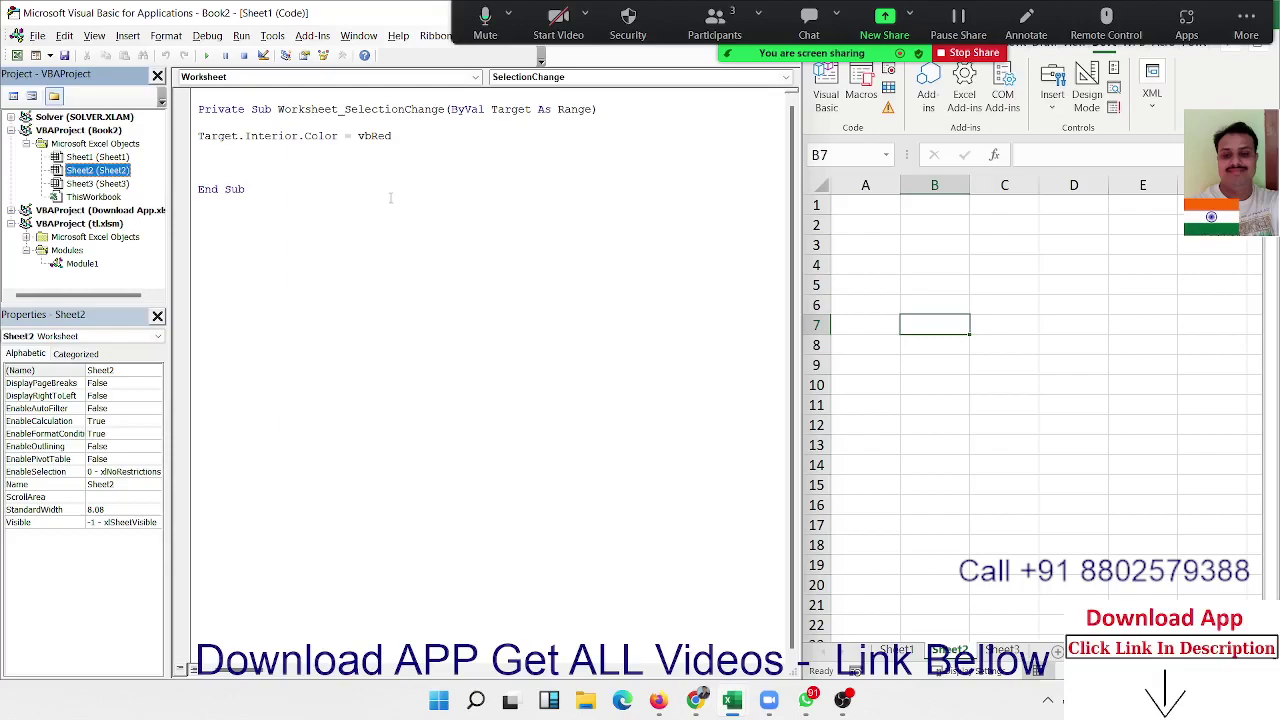
pyautogui.doubleClick(100, 197)
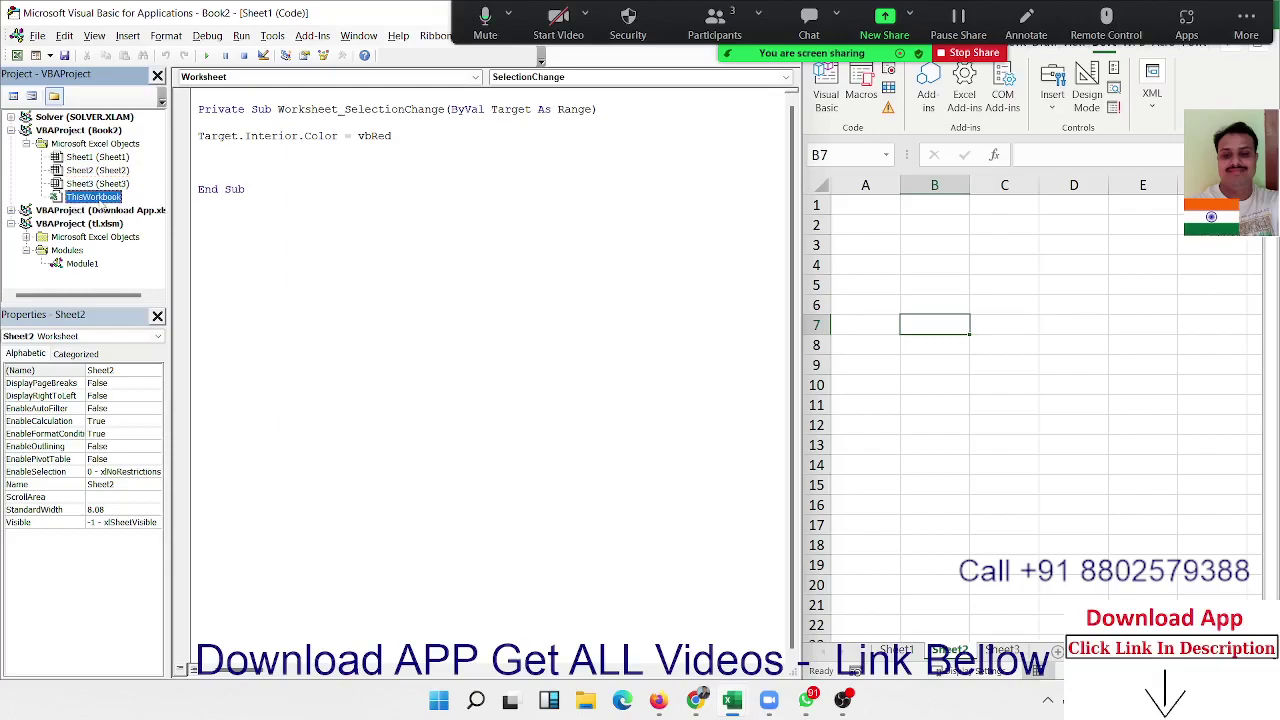
# - Add a Workbook_SheetSelectionChange procedure from the Workbook object's event list
pyautogui.click(300, 80)
pyautogui.click(210, 104)
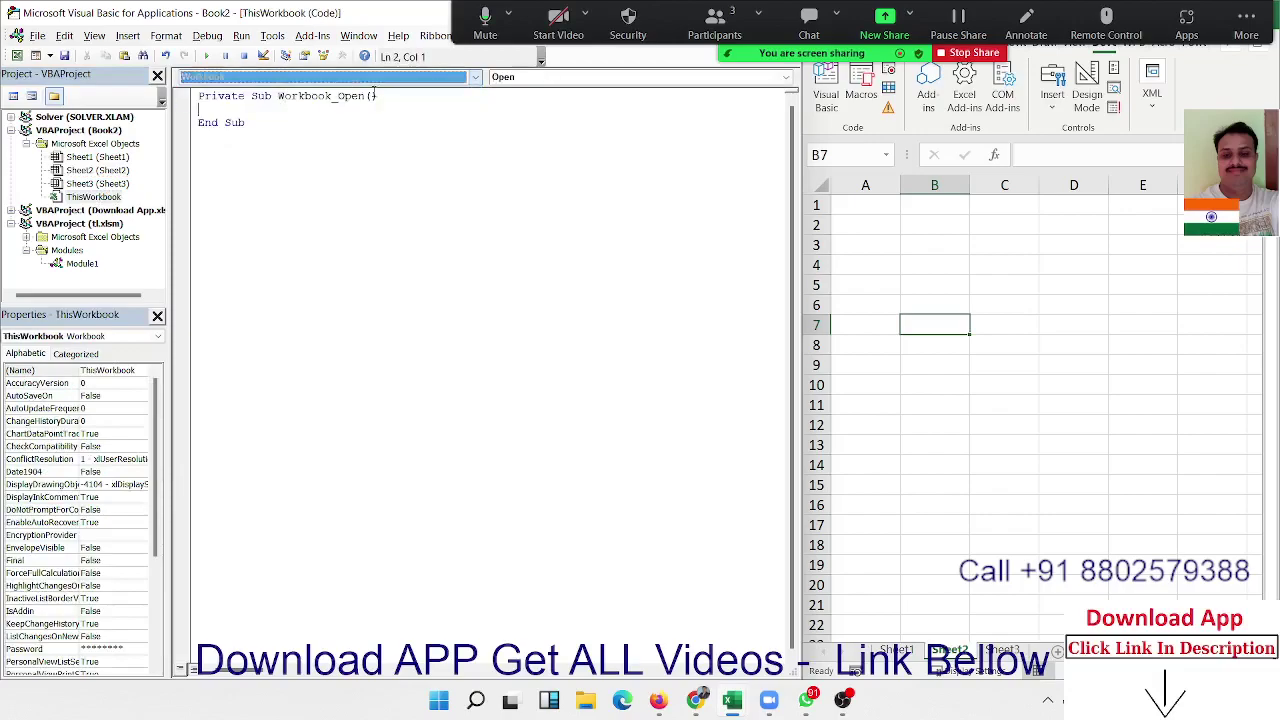
pyautogui.click(576, 78)
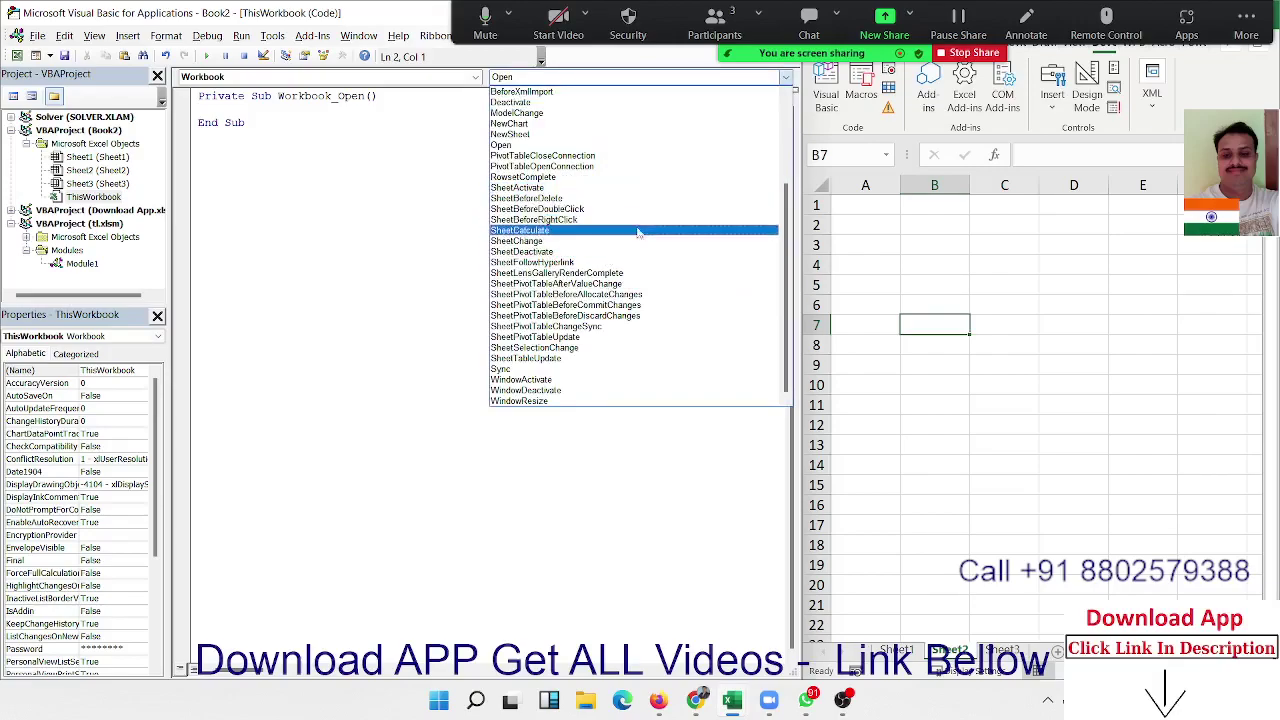
pyautogui.click(651, 348)
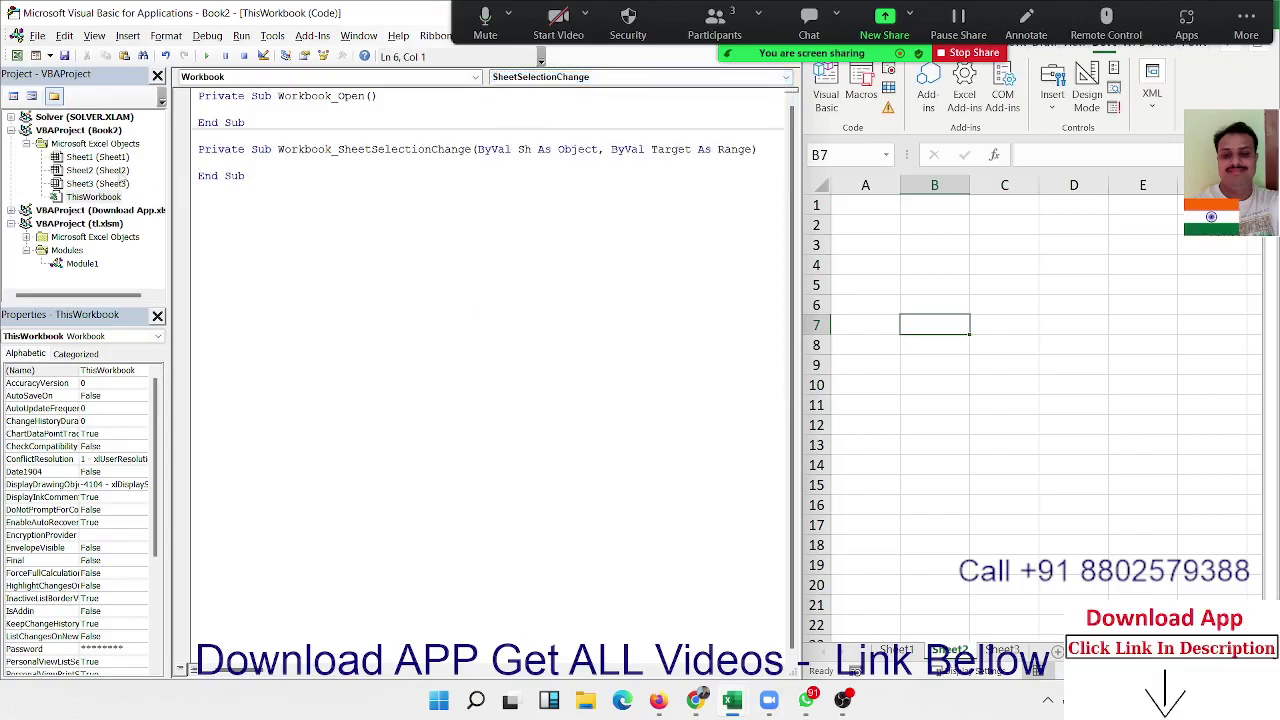
# - Copy Target.Interior.Color = vbRed from Sheet1's code into the new procedure
pyautogui.doubleClick(115, 158)
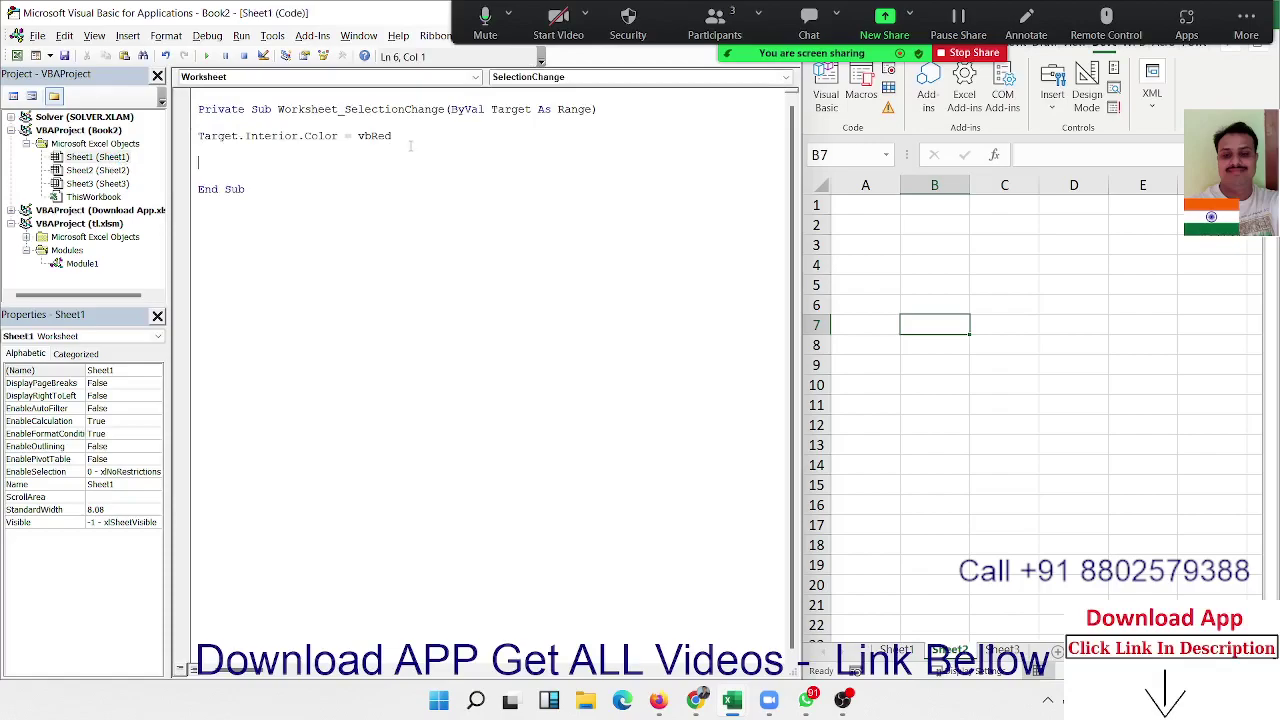
pyautogui.moveTo(400, 137); pyautogui.dragTo(194, 138)
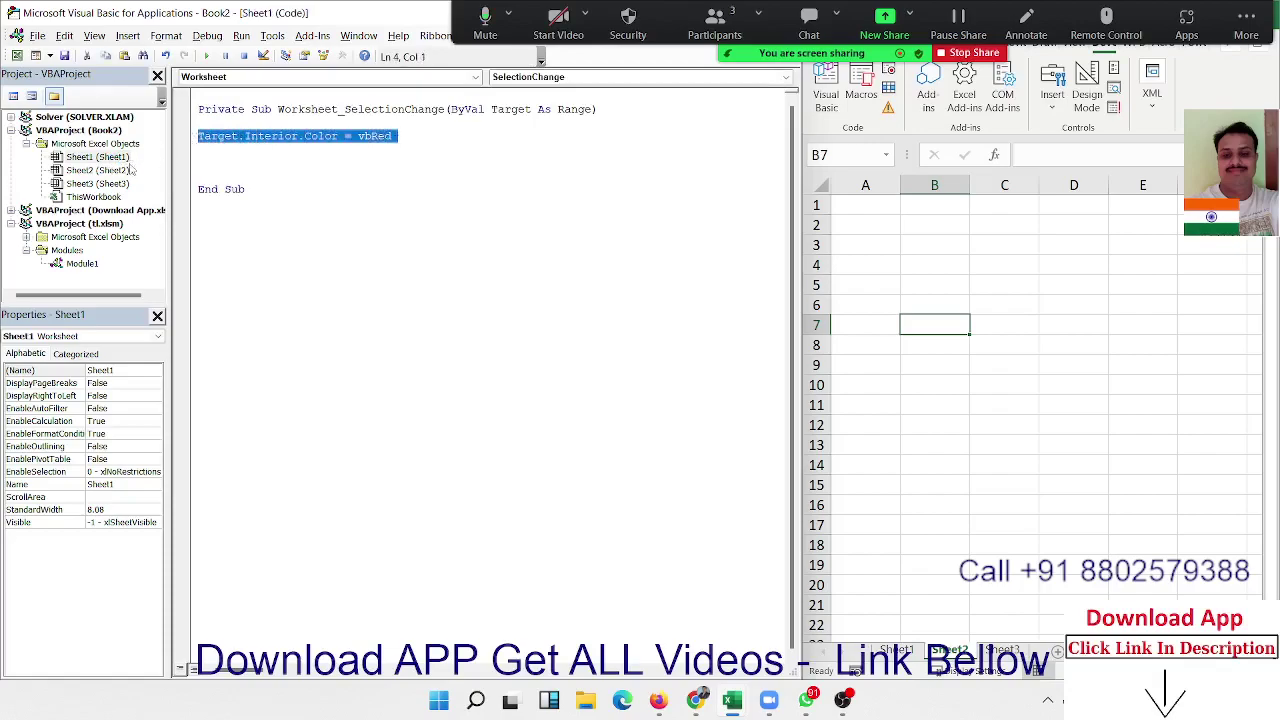
pyautogui.doubleClick(92, 197)
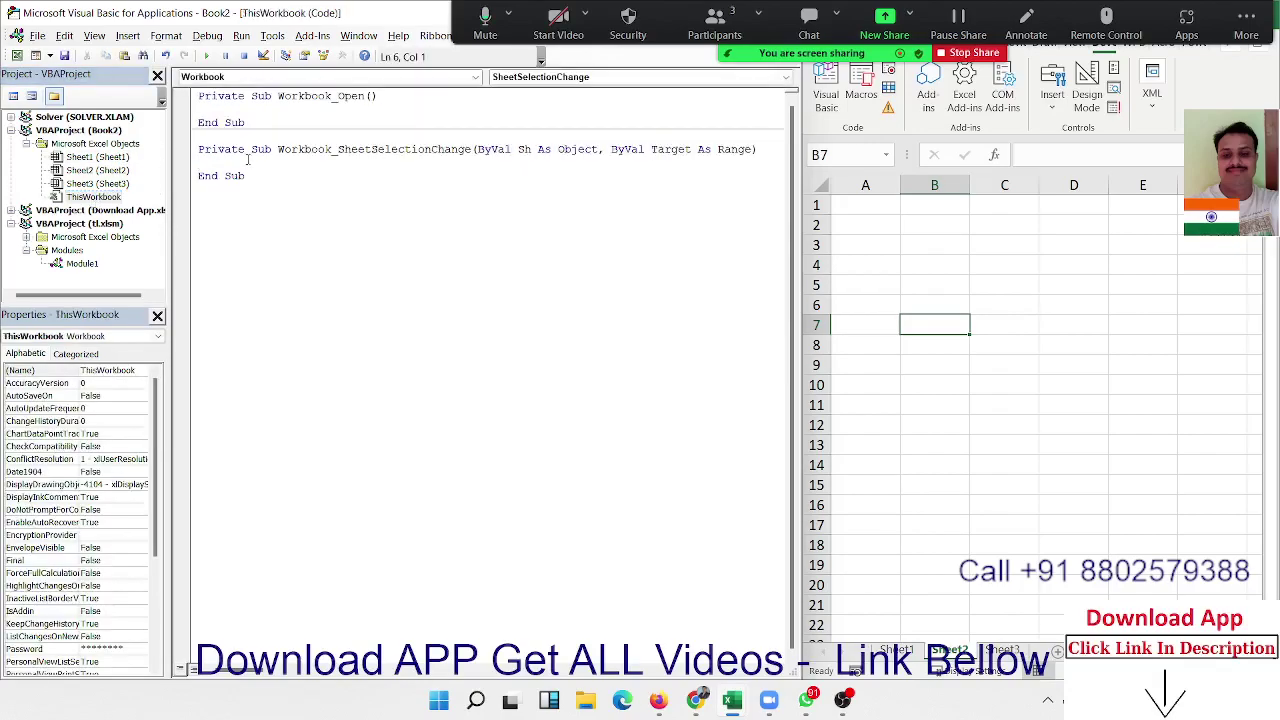
pyautogui.write('Target.Interior.Color = vbRed')
pyautogui.press('Return')
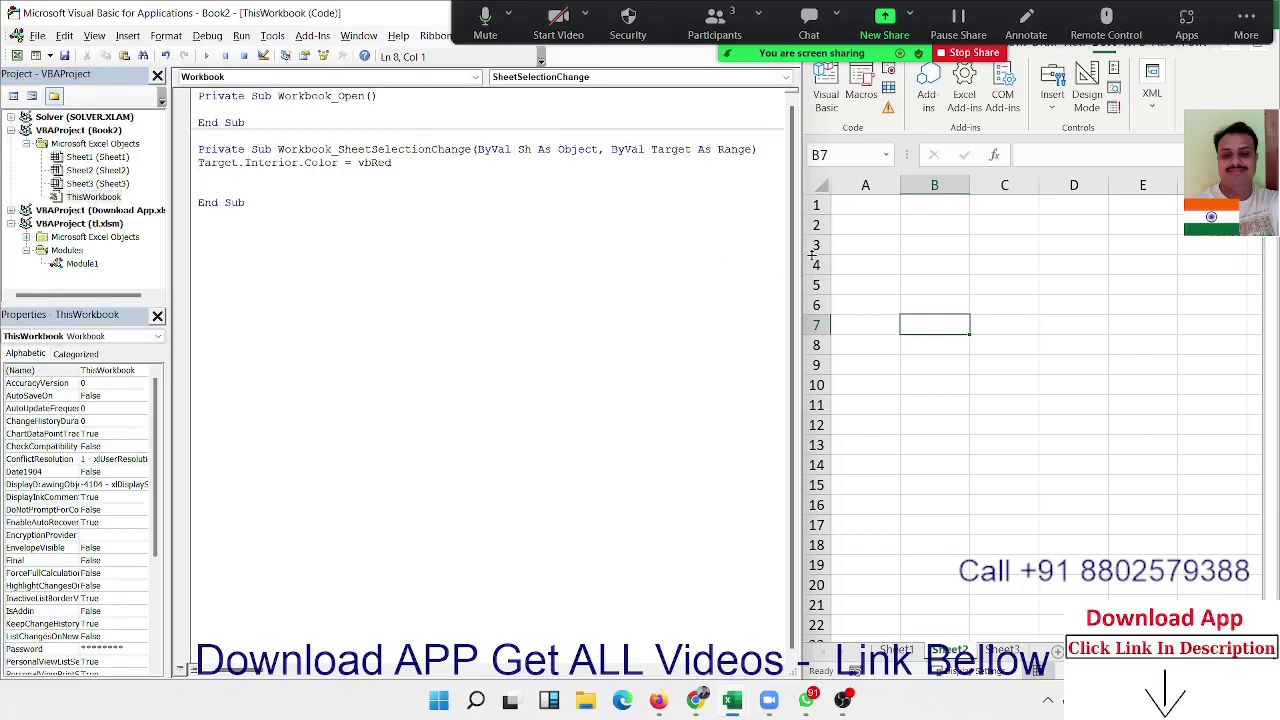
# - Select B11 and C8 on Sheet2, then C17, C7 and C5 on Sheet3, turning them red
pyautogui.click(929, 407)
pyautogui.click(1005, 350)
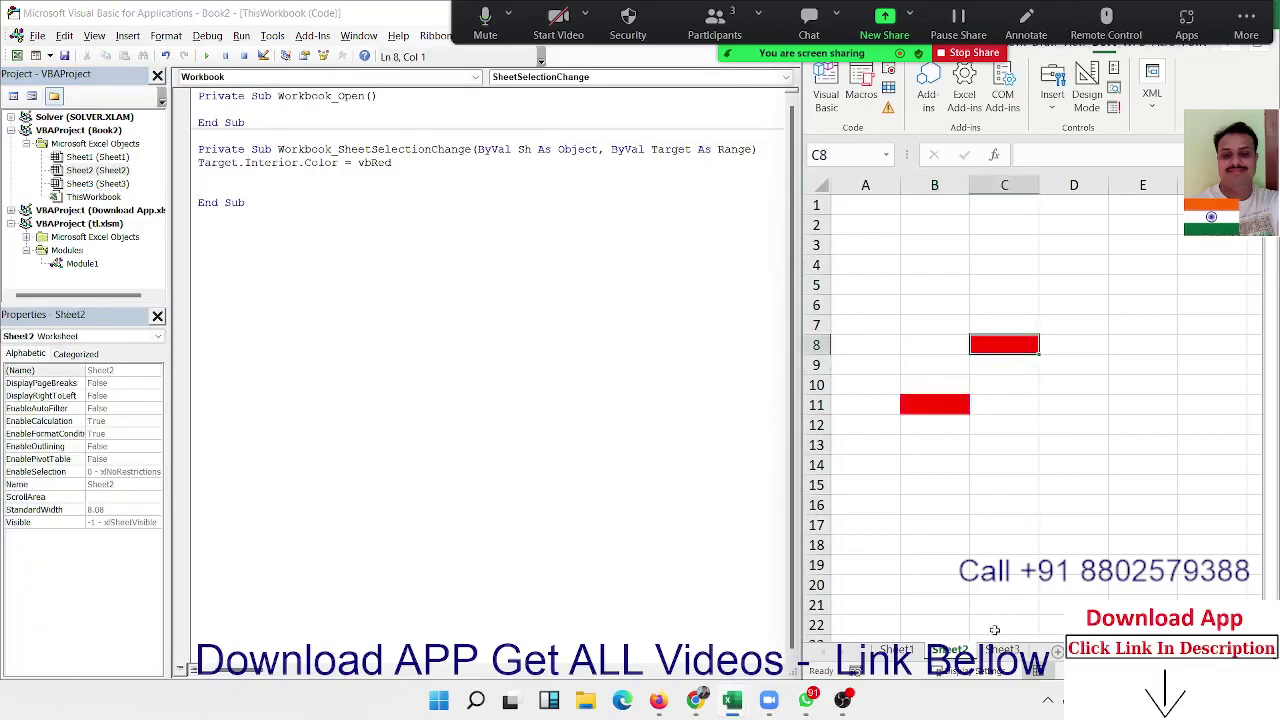
pyautogui.click(1003, 650)
pyautogui.click(1004, 525)
pyautogui.click(1004, 325)
pyautogui.click(1004, 285)
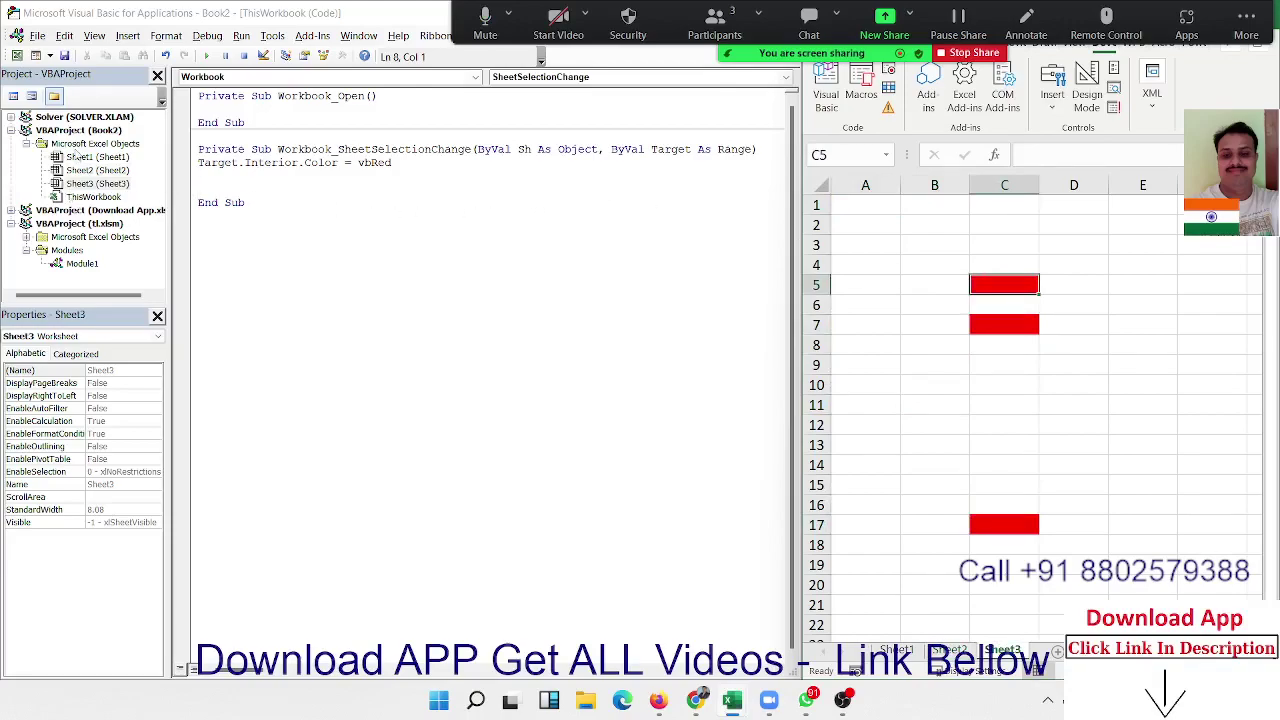
# - Browse the Sheet1 worksheet and ThisWorkbook event lists, then select B4 on Sheet3
pyautogui.doubleClick(77, 157)
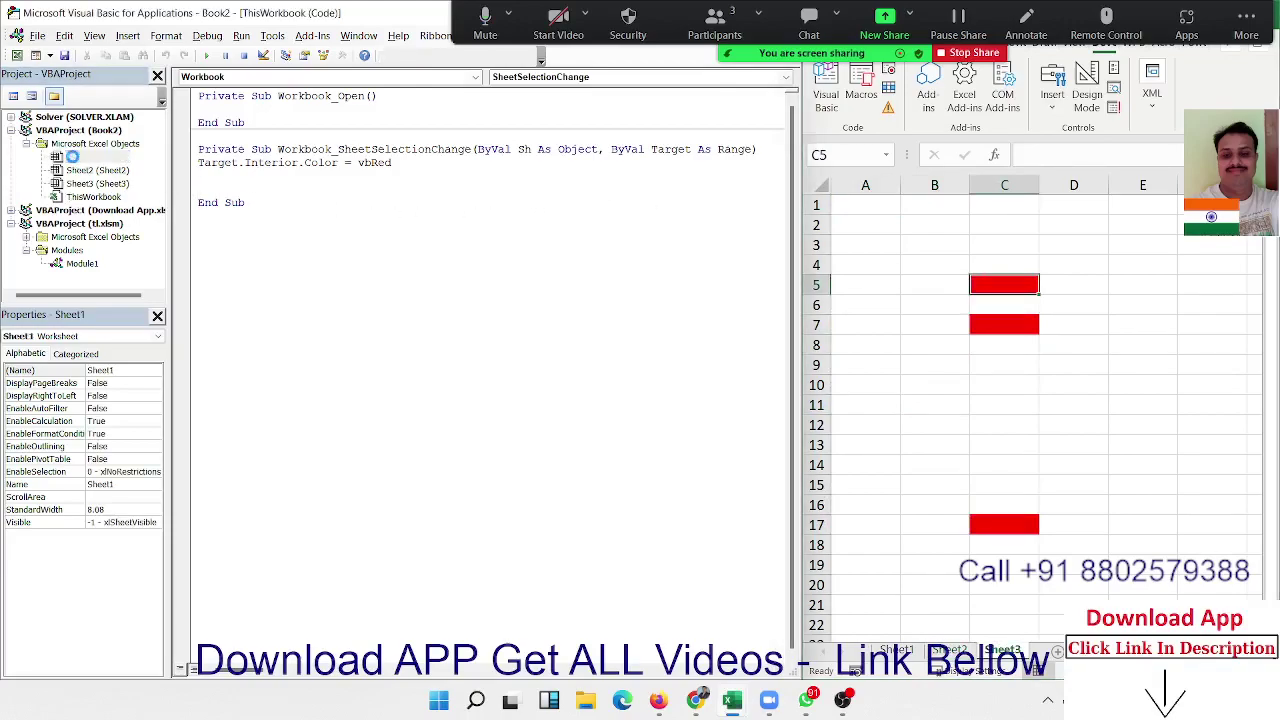
pyautogui.click(538, 78)
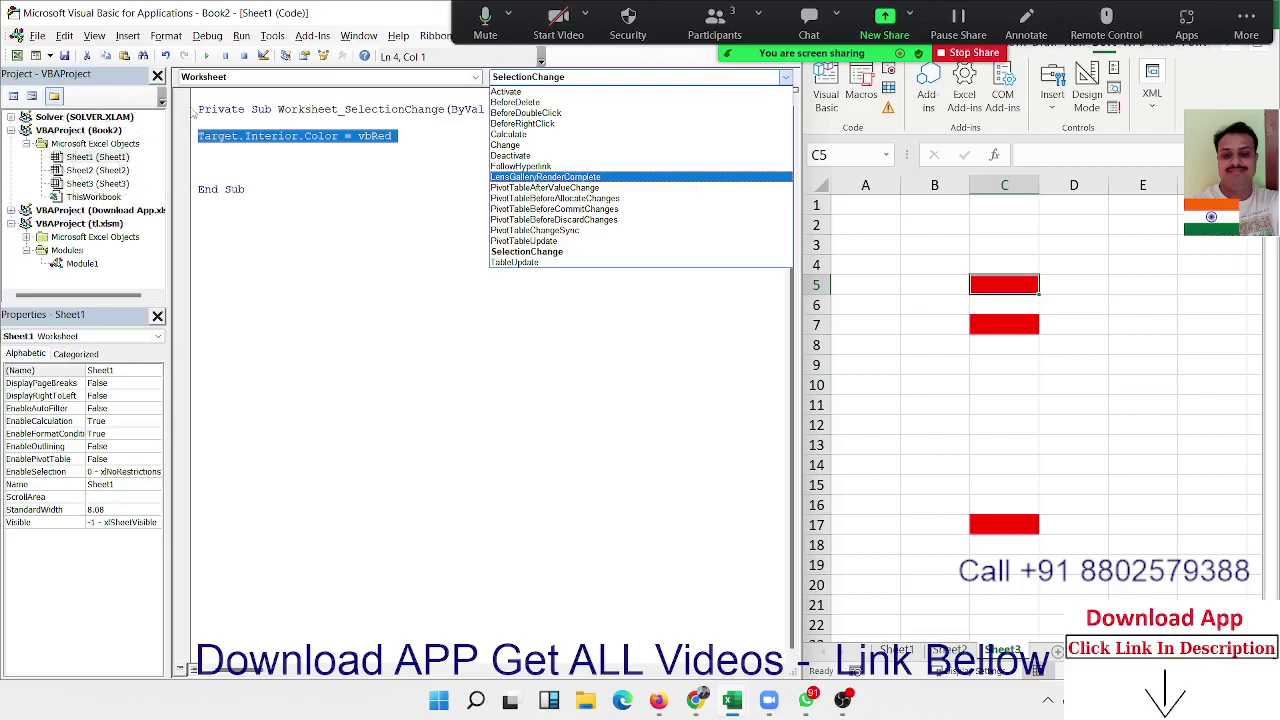
pyautogui.click(365, 310)
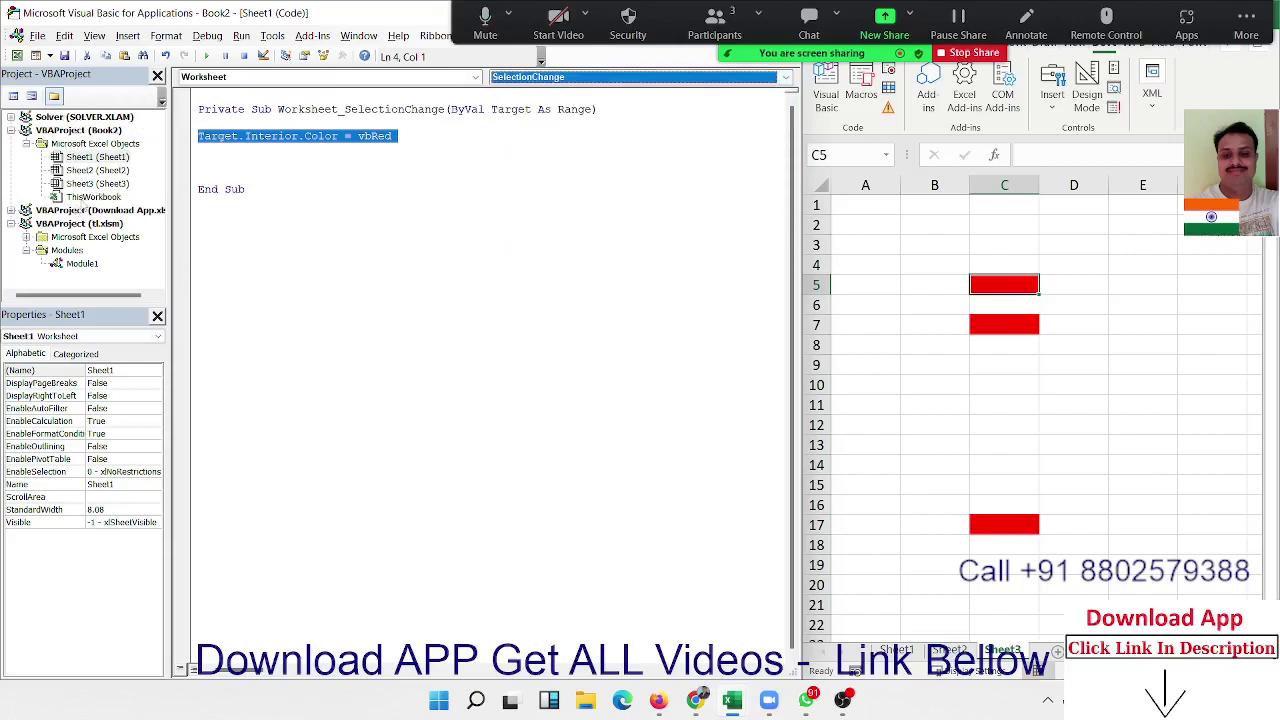
pyautogui.doubleClick(143, 201)
pyautogui.click(292, 79)
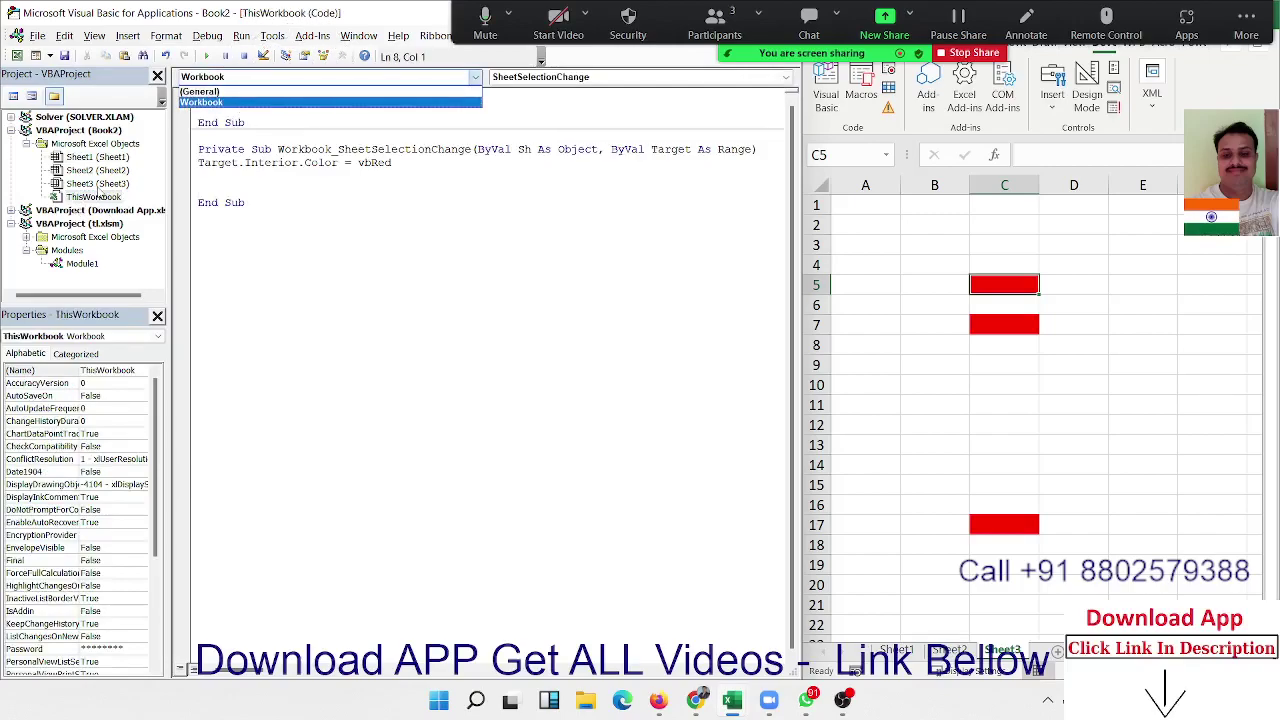
pyautogui.press('Return')
pyautogui.click(588, 80)
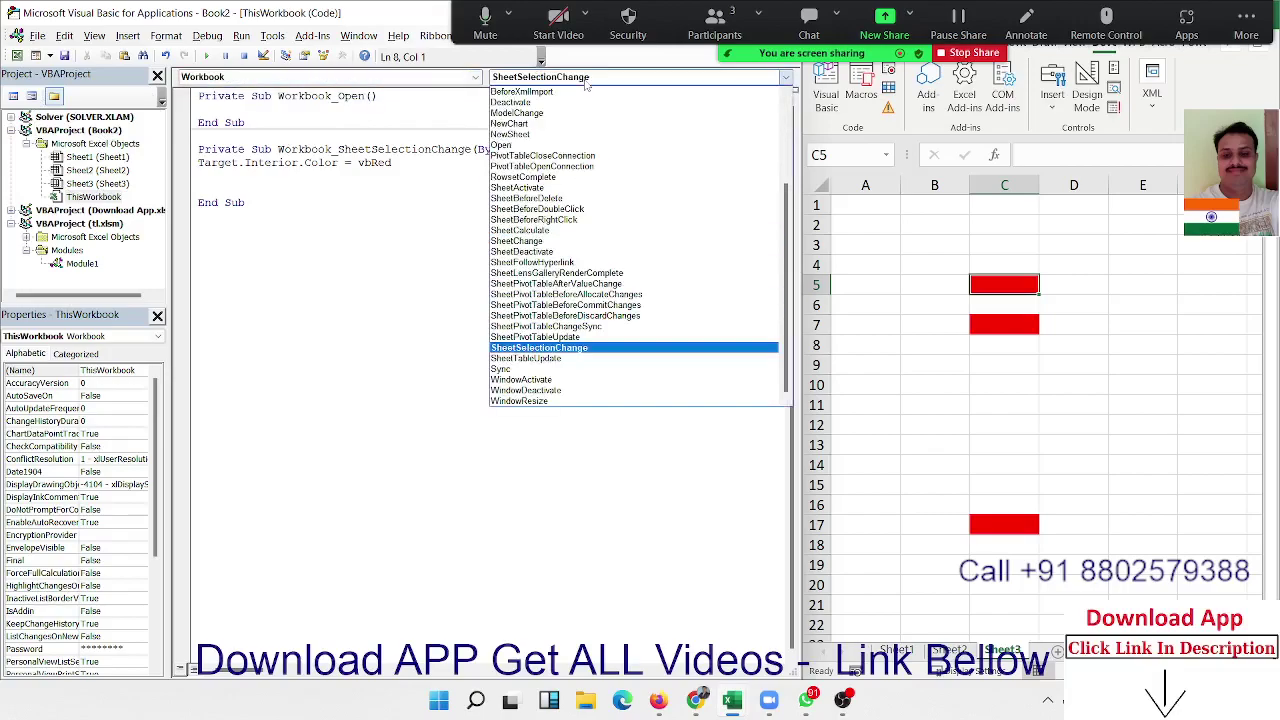
pyautogui.click(588, 82)
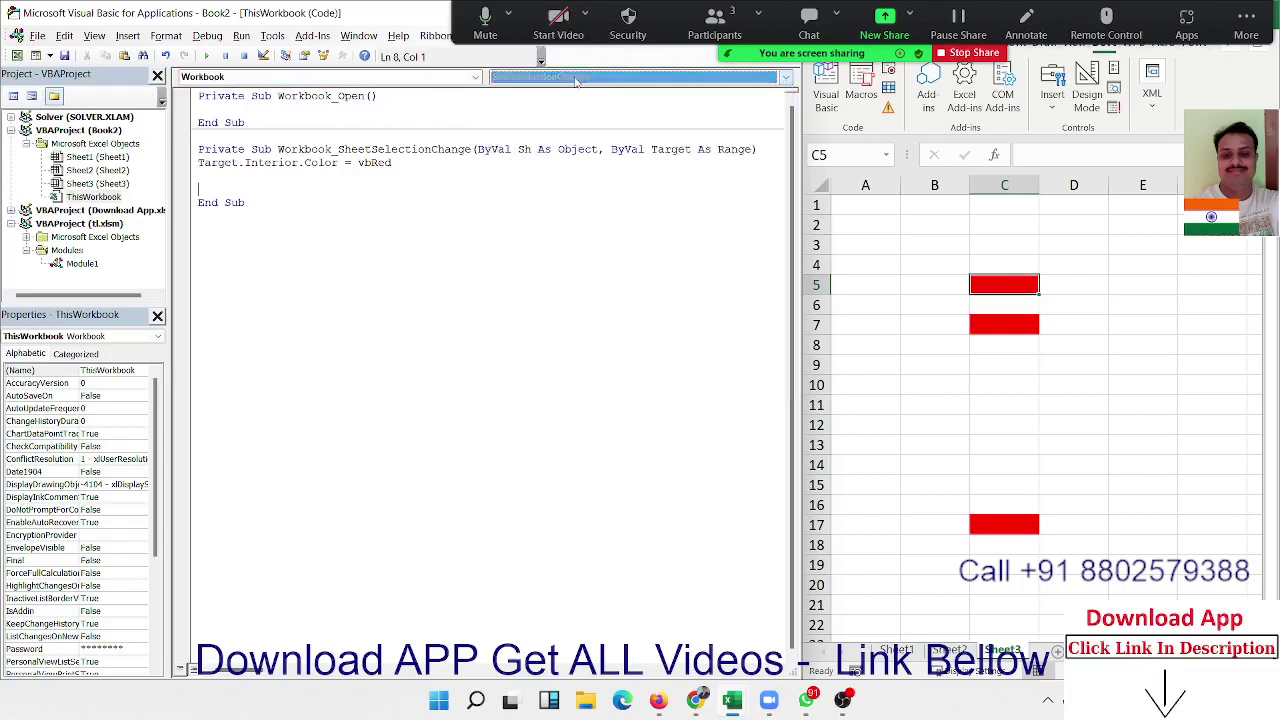
pyautogui.doubleClick(115, 158)
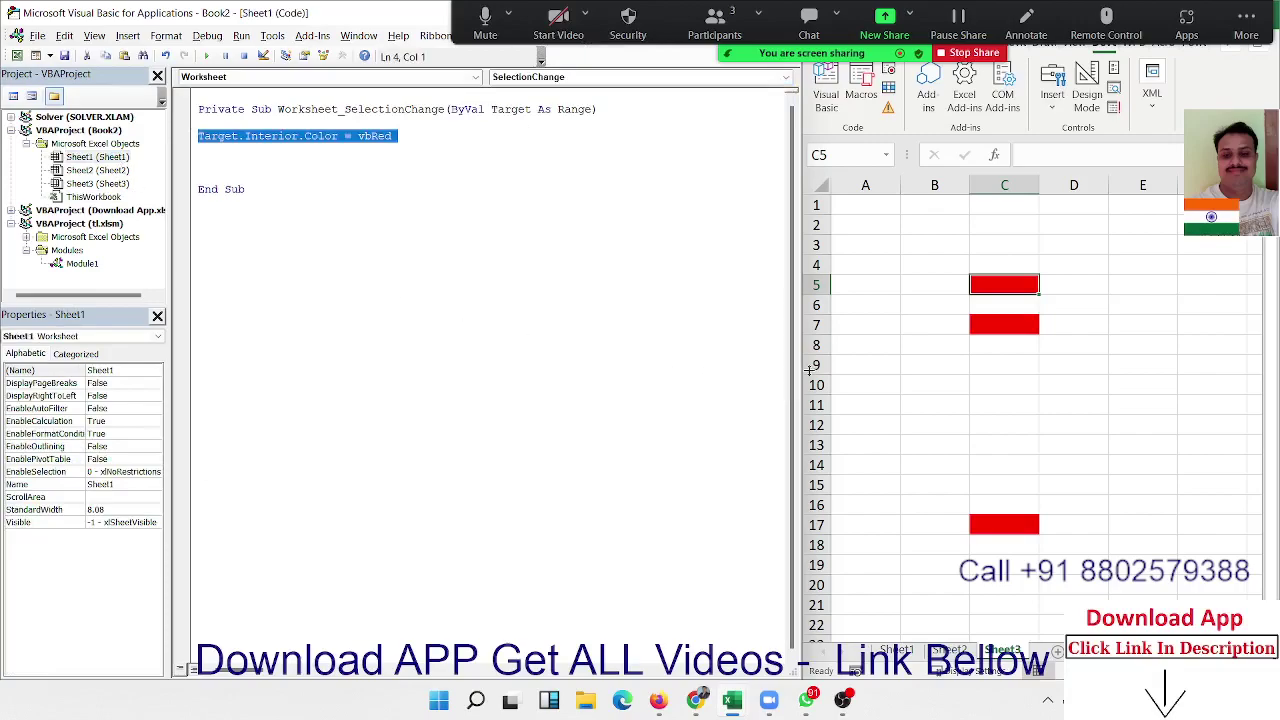
pyautogui.click(905, 262)
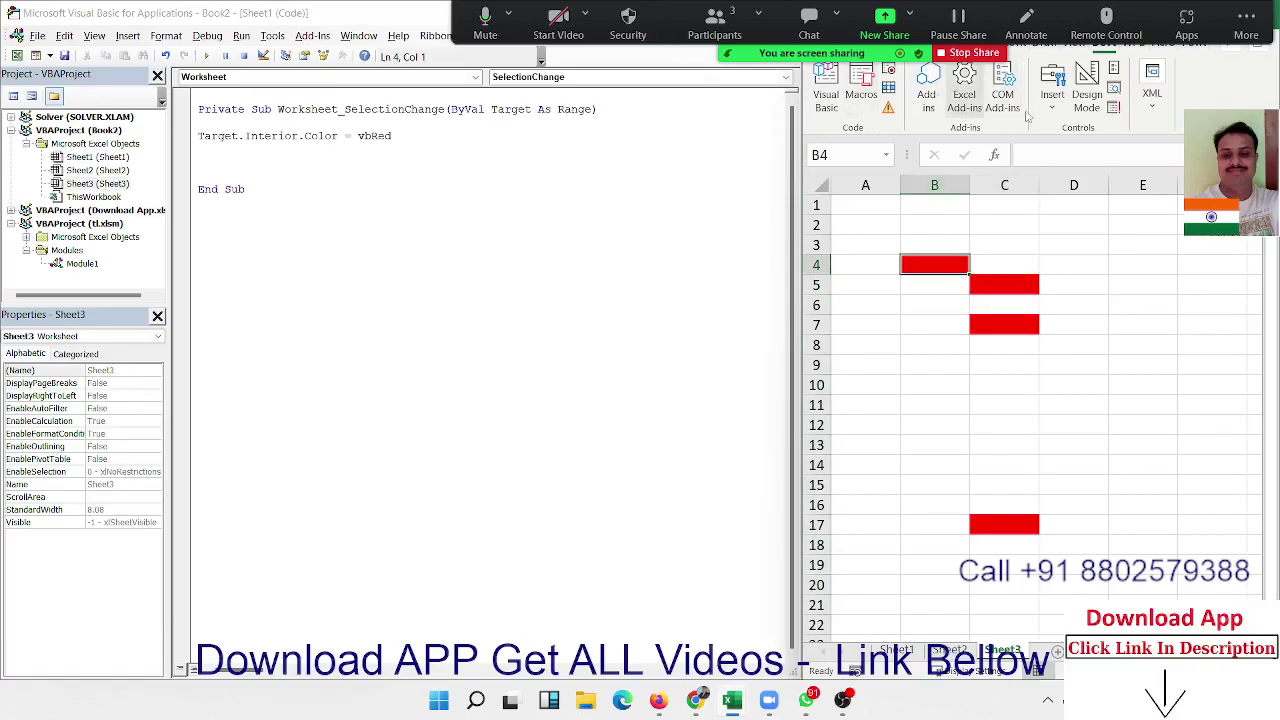
# - Draw an ActiveX command button on Sheet3 near cells D3 to E3
pyautogui.click(1052, 92)
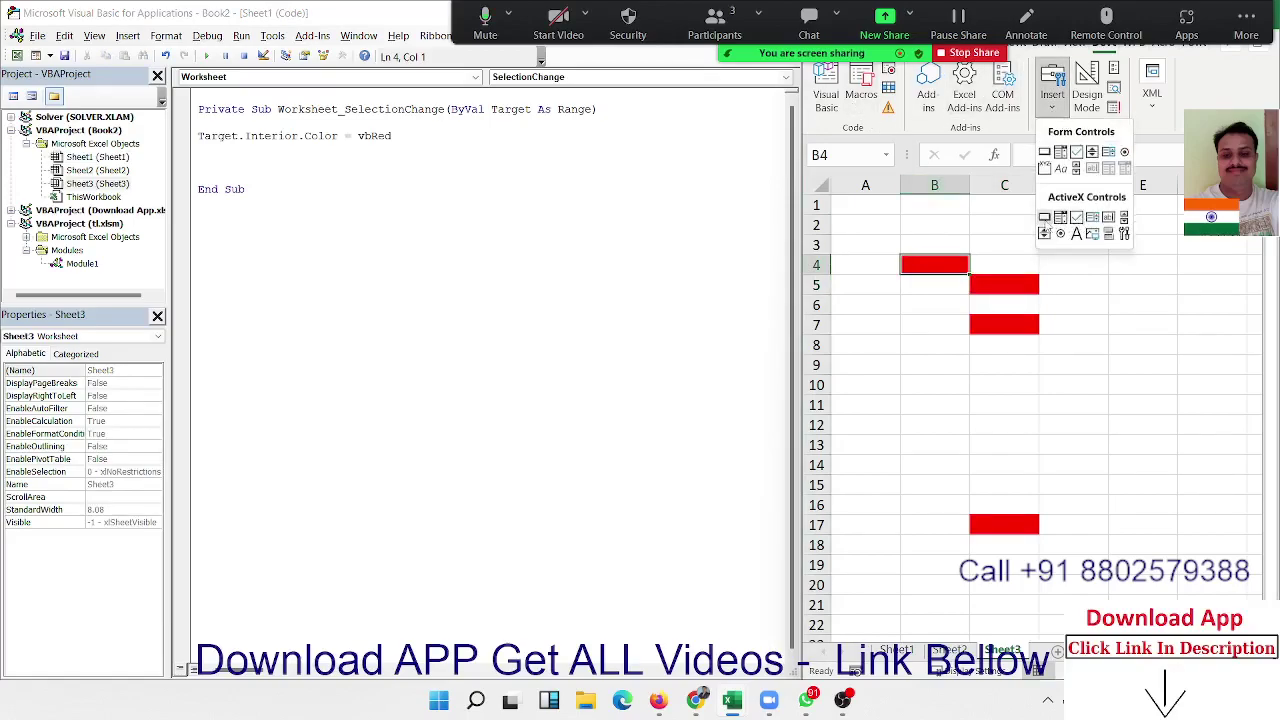
pyautogui.click(1044, 217)
pyautogui.moveTo(1066, 236)
pyautogui.mouseDown()
pyautogui.moveTo(1150, 300)
pyautogui.moveTo(1188, 266)
pyautogui.mouseUp()
# - Deselect the button and open Sheet3's code module from the Project Explorer
pyautogui.click(383, 242)
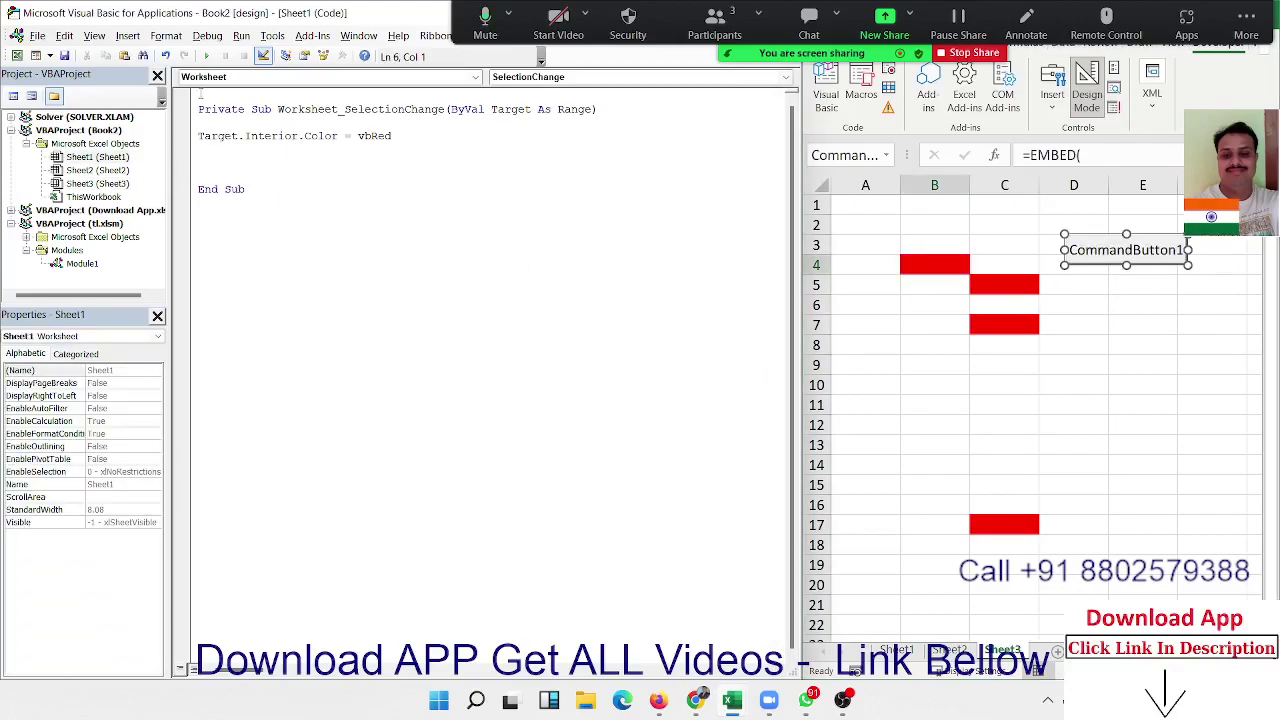
pyautogui.click(200, 77)
pyautogui.click(200, 108)
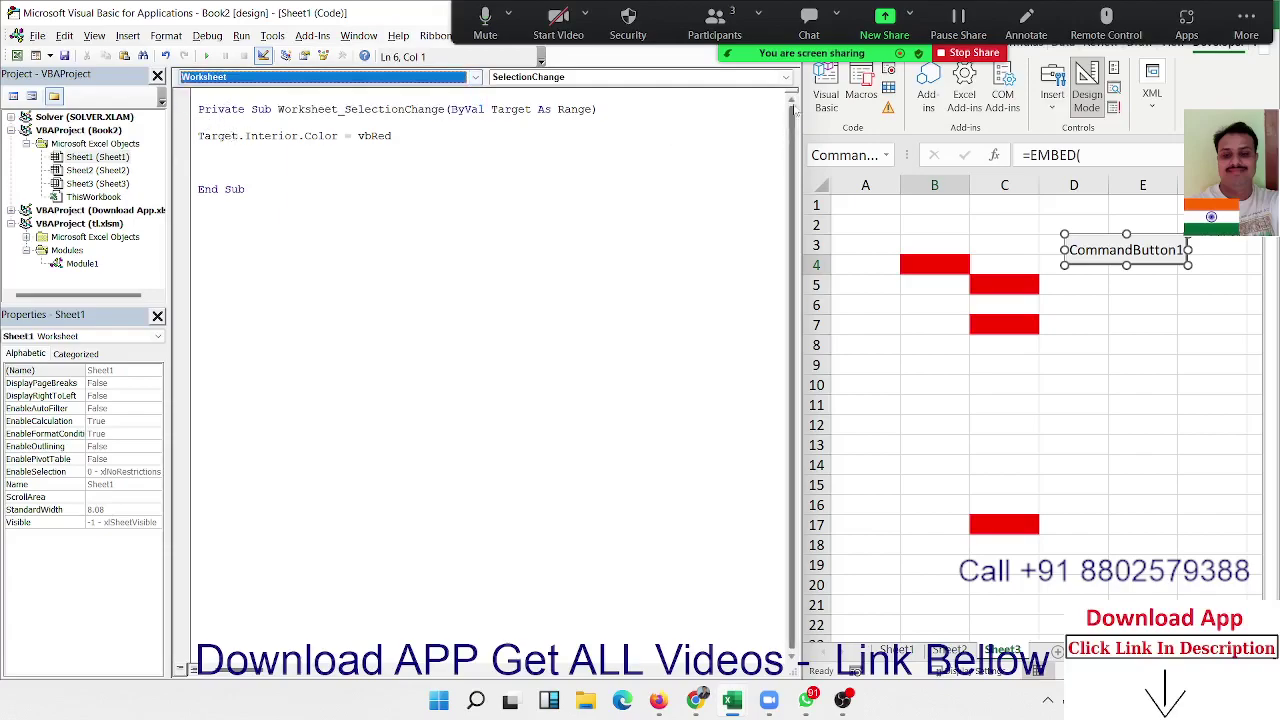
pyautogui.click(1131, 305)
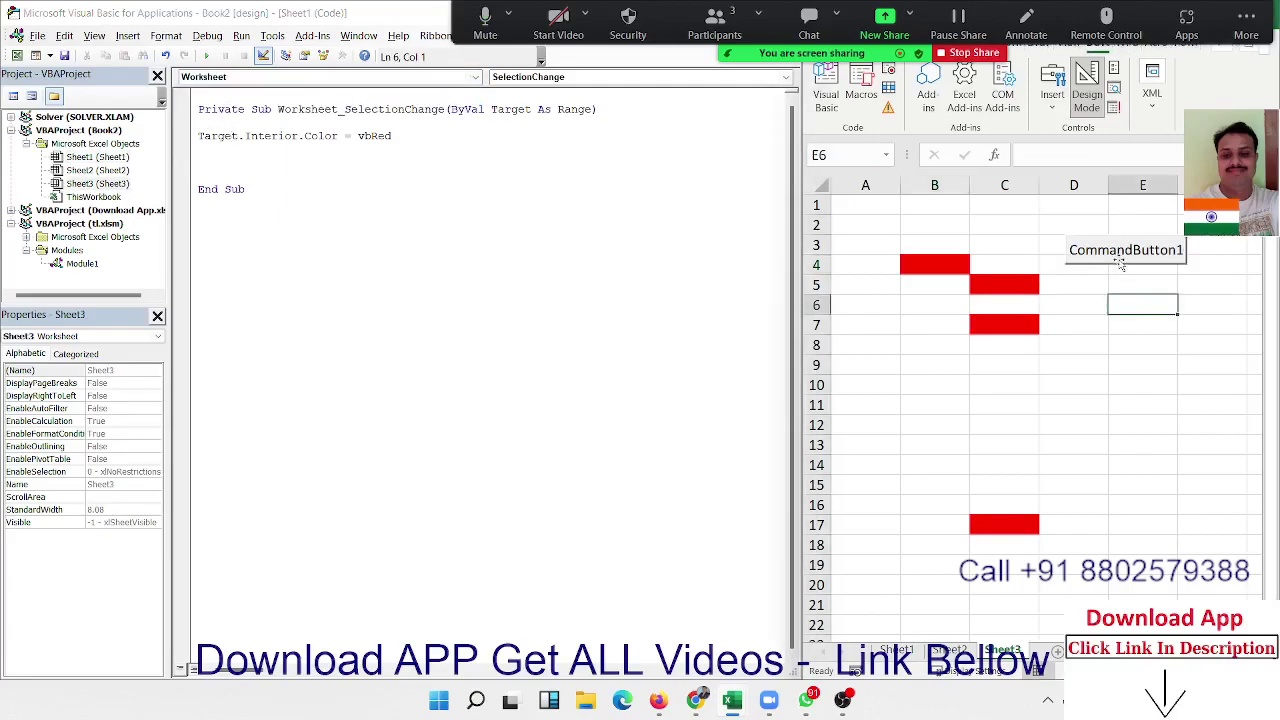
pyautogui.click(104, 186)
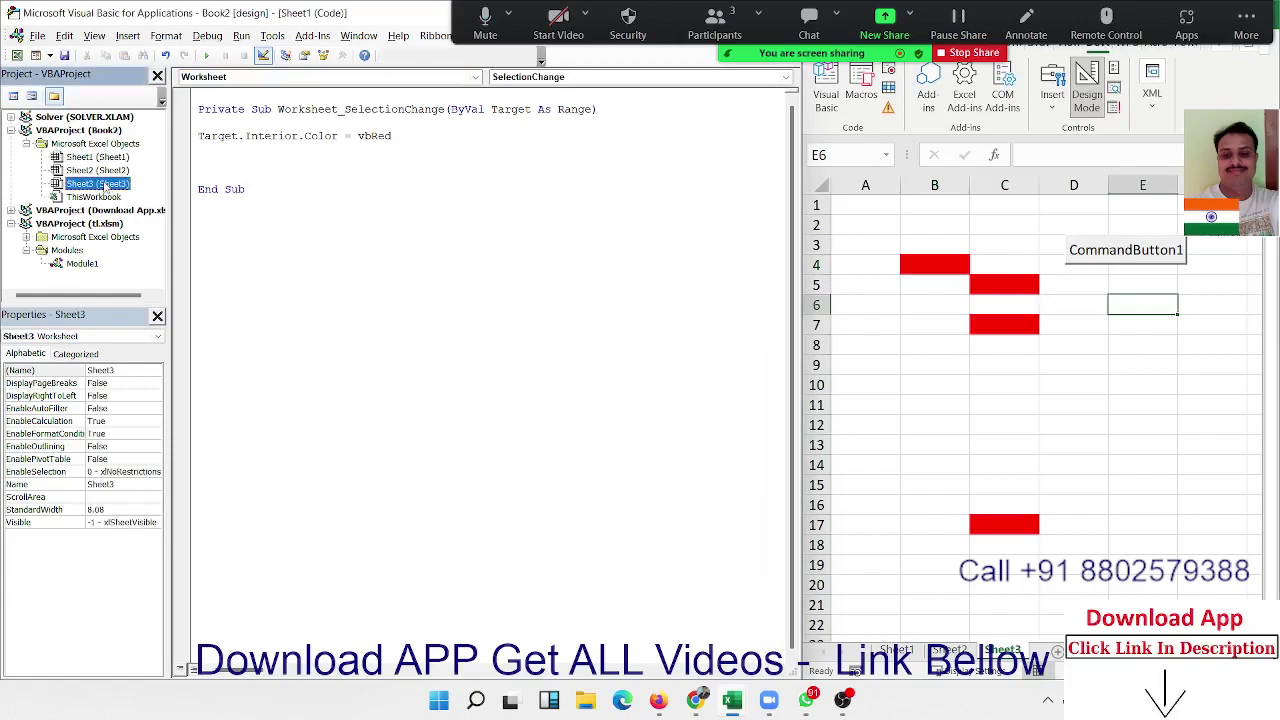
pyautogui.click(237, 79)
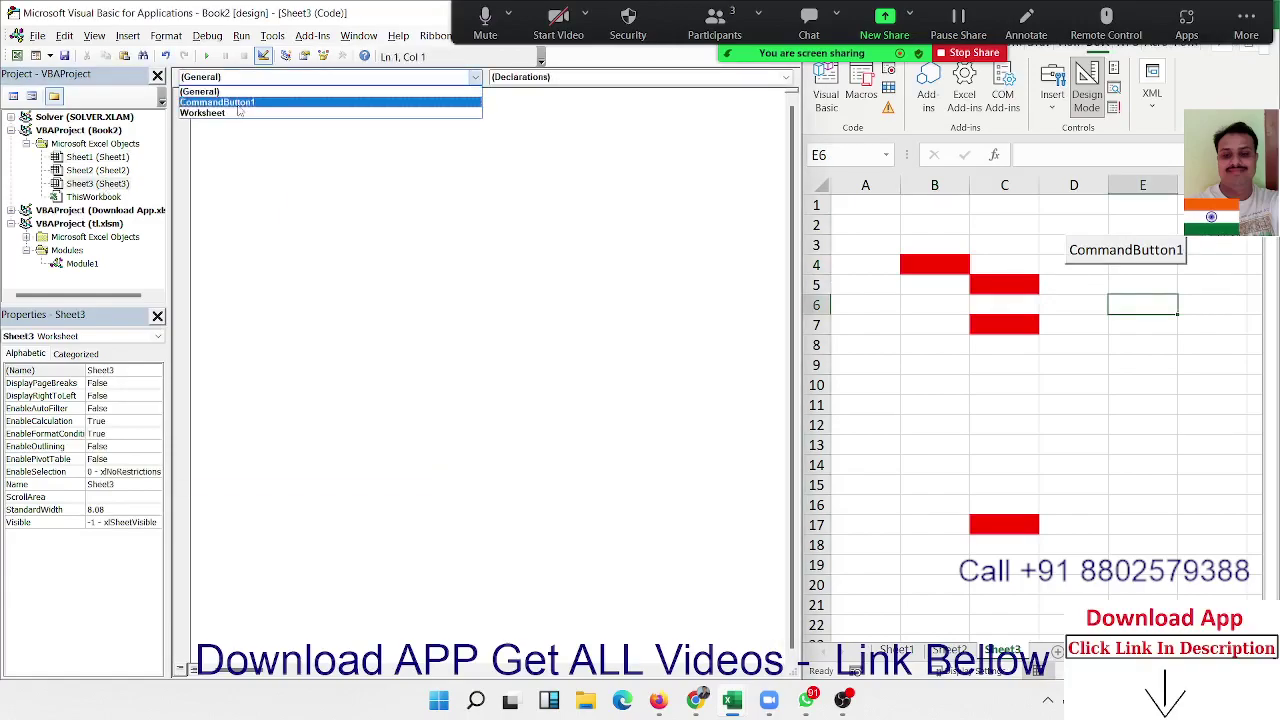
# - Add the CommandButton1_Click stub in Sheet3's code and select the whole procedure
pyautogui.click(222, 102)
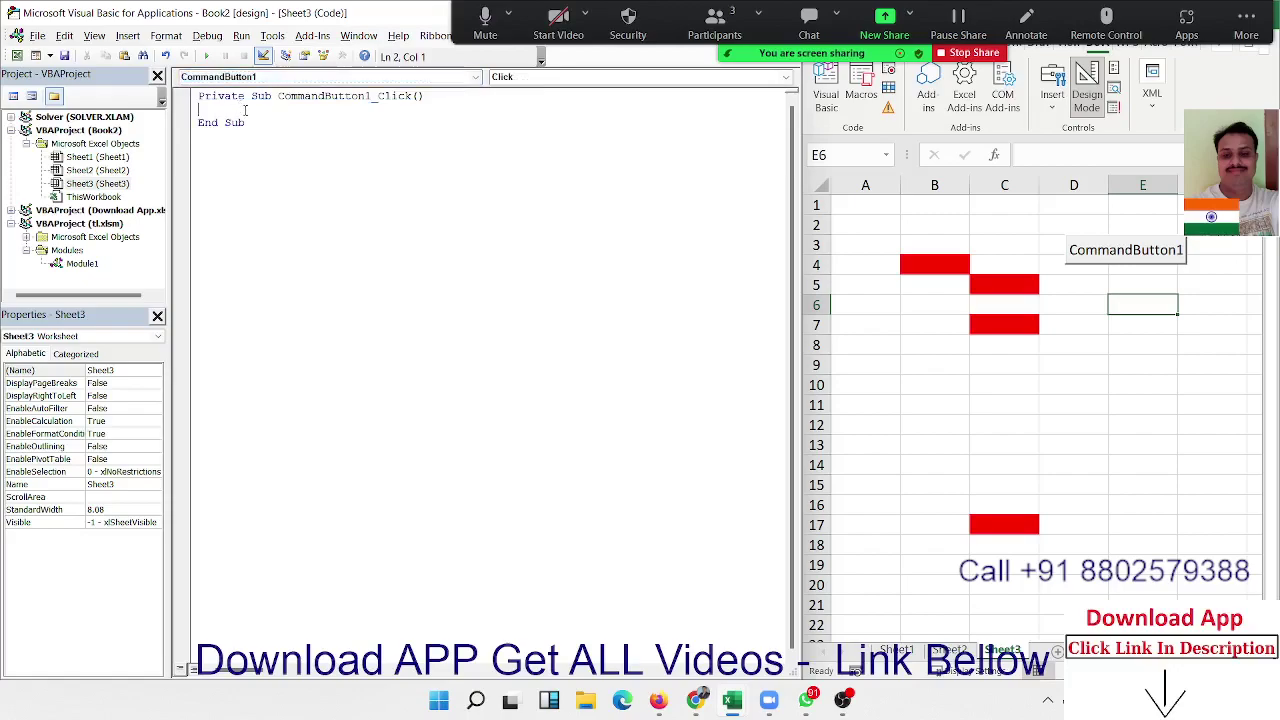
pyautogui.click(582, 78)
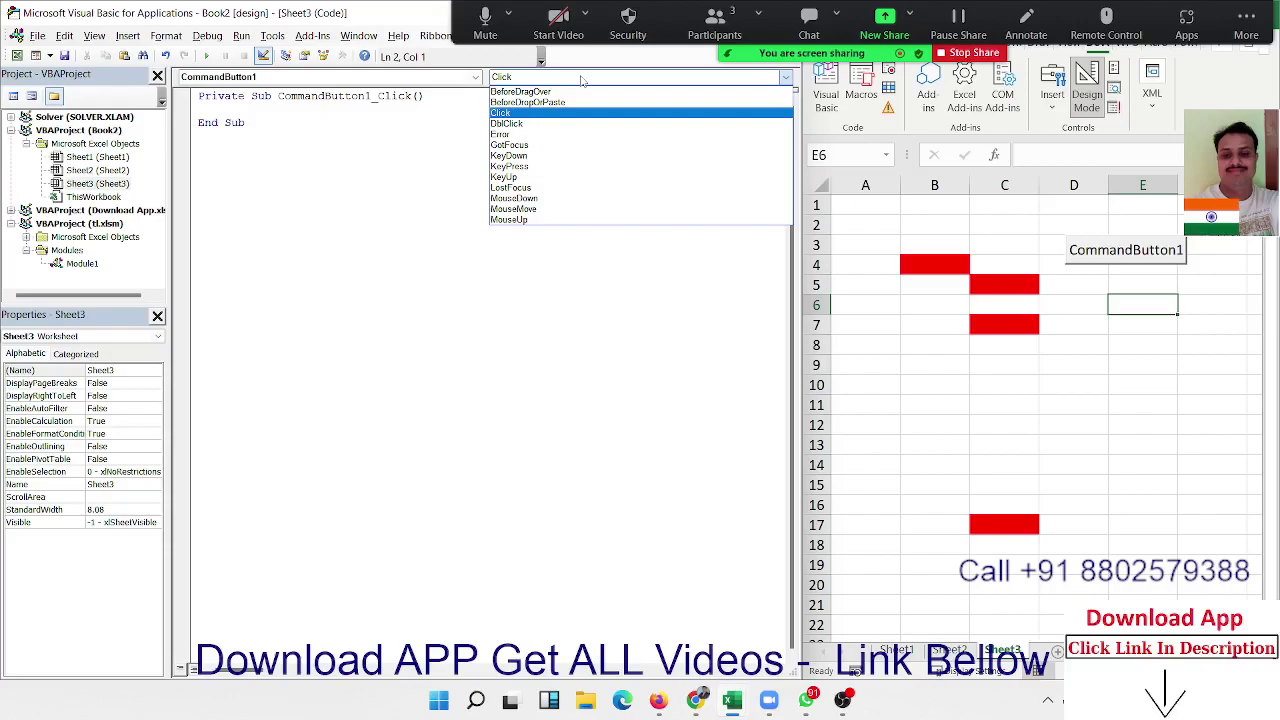
pyautogui.click(331, 139)
pyautogui.moveTo(248, 123); pyautogui.dragTo(160, 84)
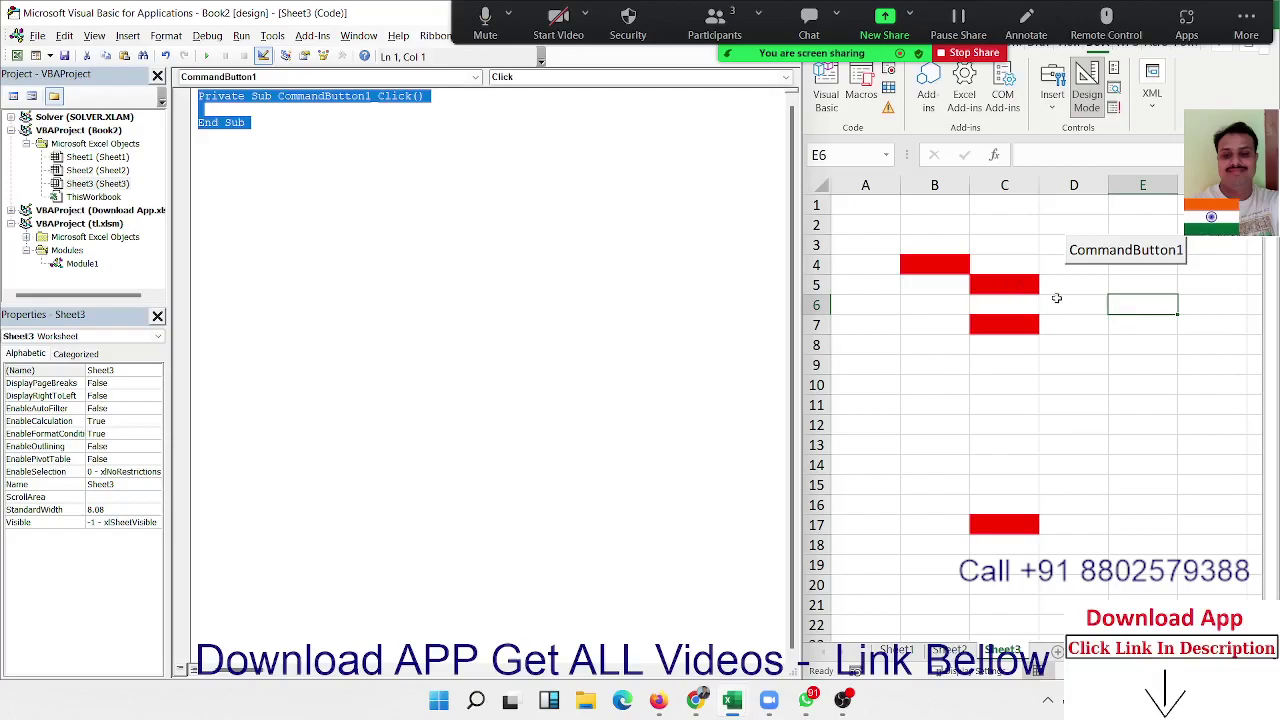
# - Show CommandButton1's click procedure from the Object list, then switch to Sheet1's code module
pyautogui.click(277, 80)
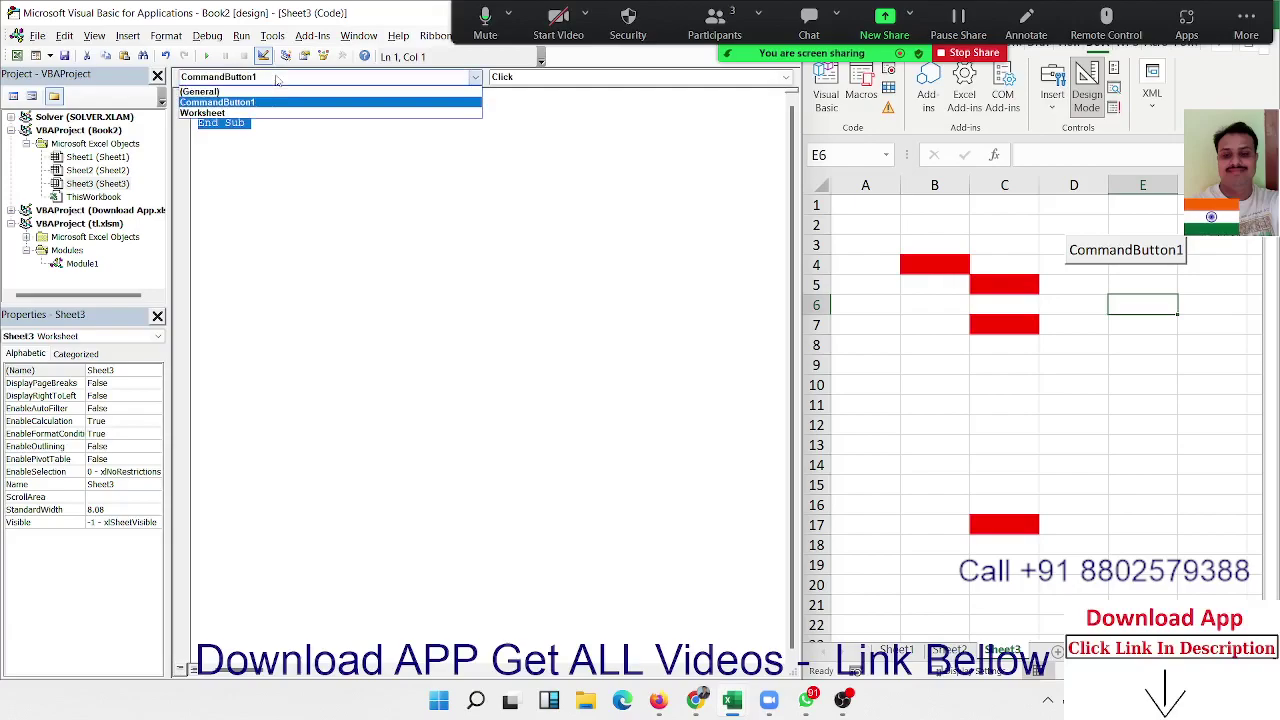
pyautogui.click(277, 102)
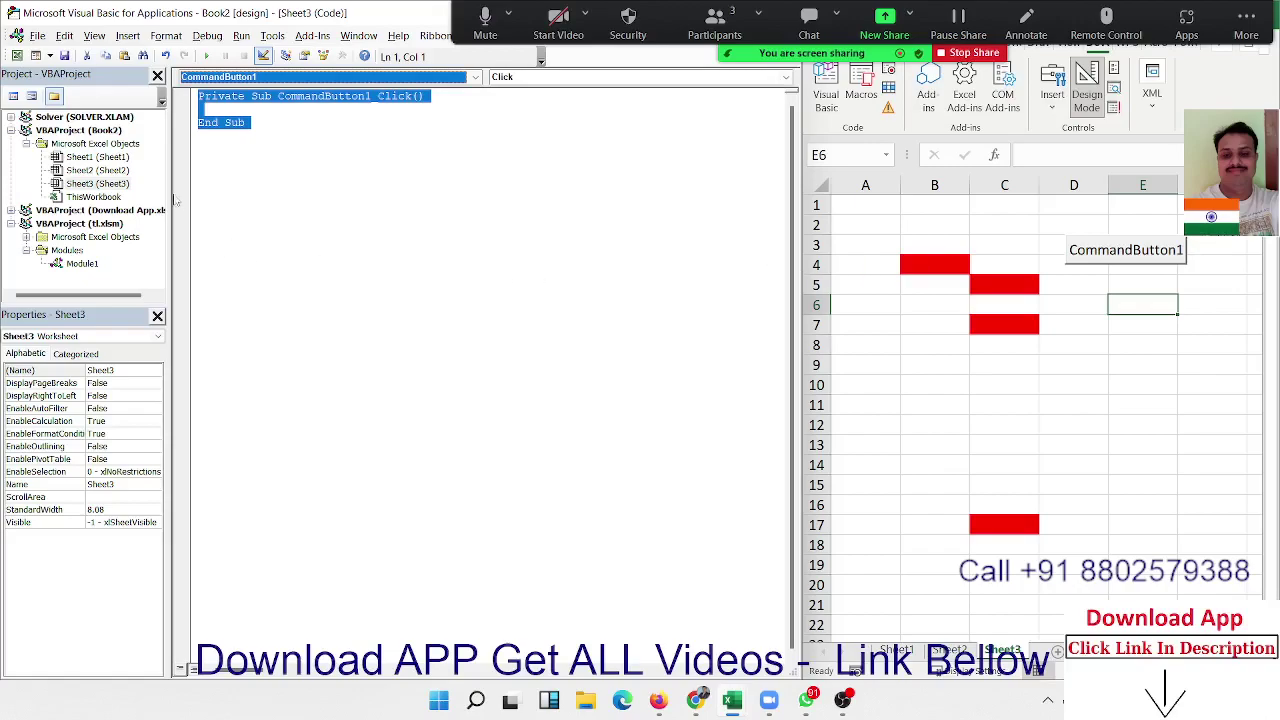
pyautogui.doubleClick(110, 157)
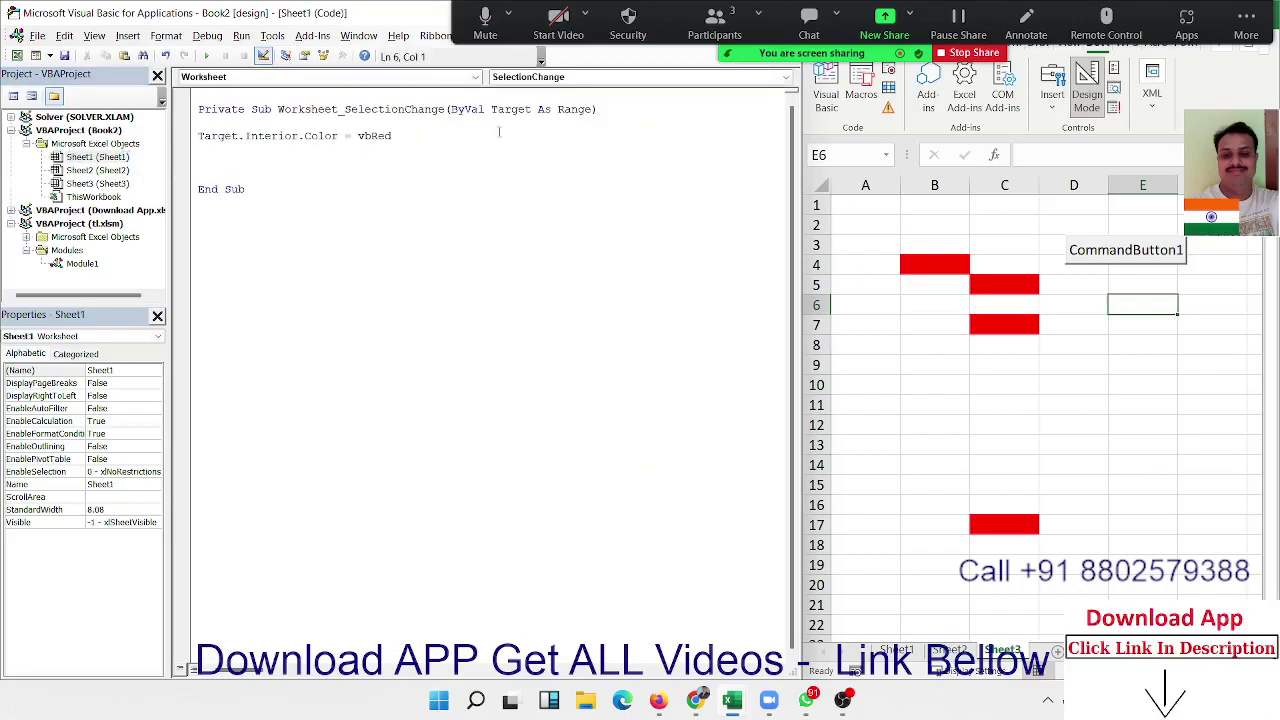
# - Step through BeforeDelete, BeforeDoubleClick and BeforeRightClick to Calculate in the Worksheet event list
pyautogui.click(560, 80)
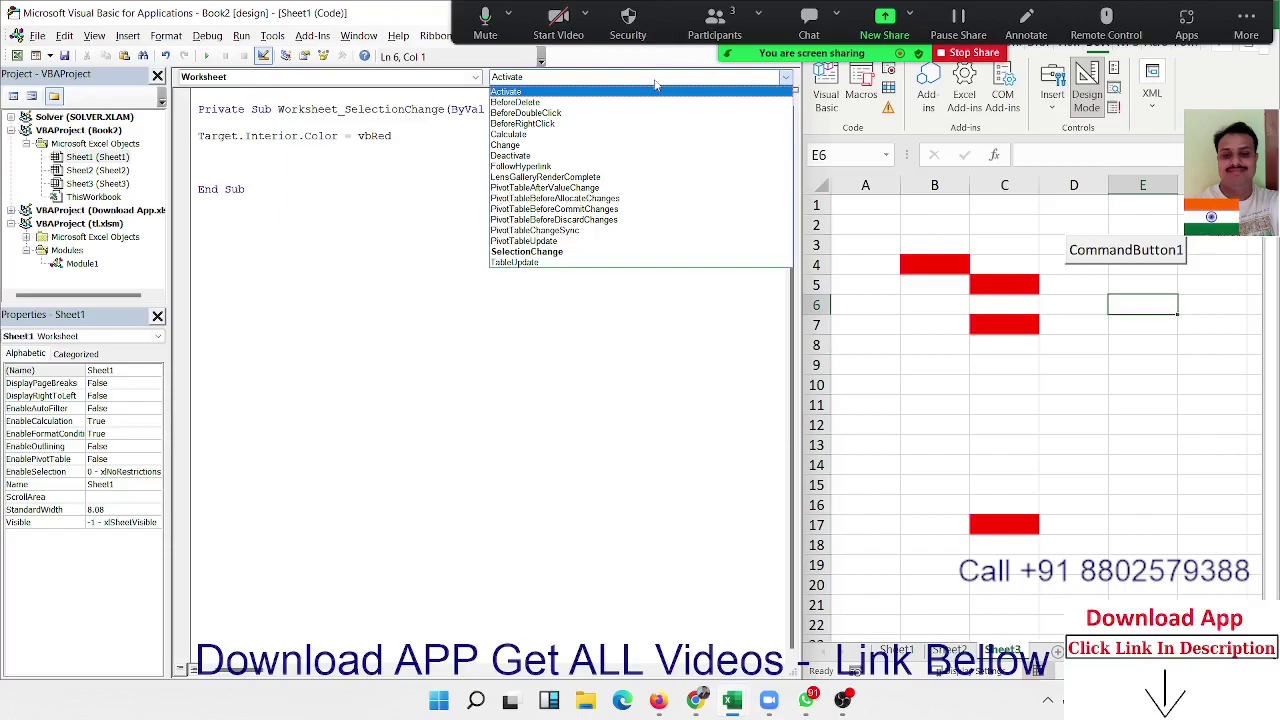
pyautogui.press('Down')
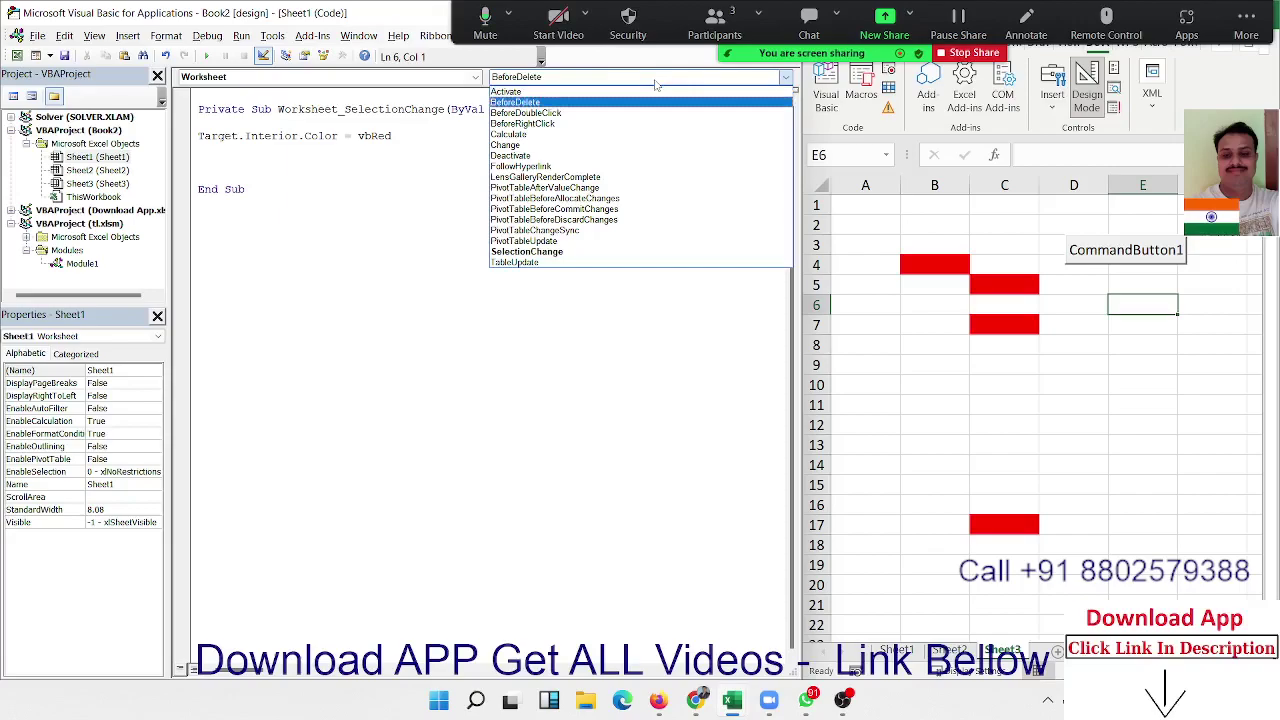
pyautogui.press('Down')
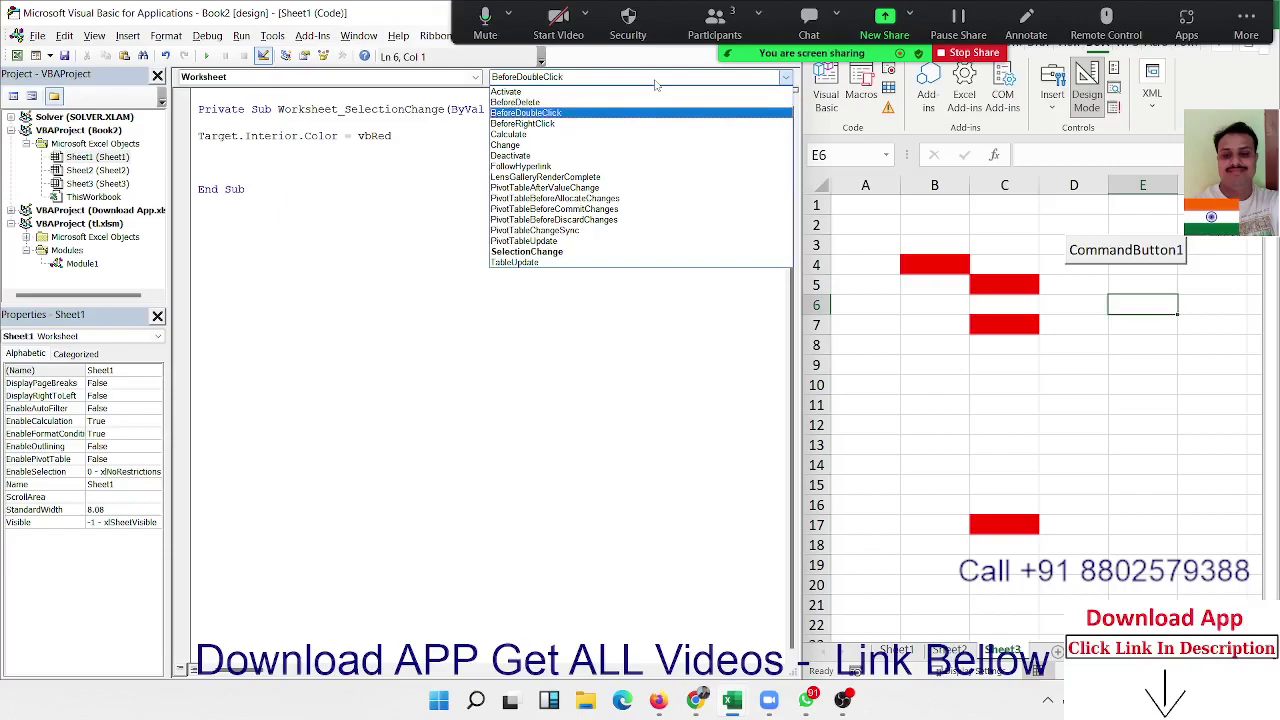
pyautogui.press('Down')
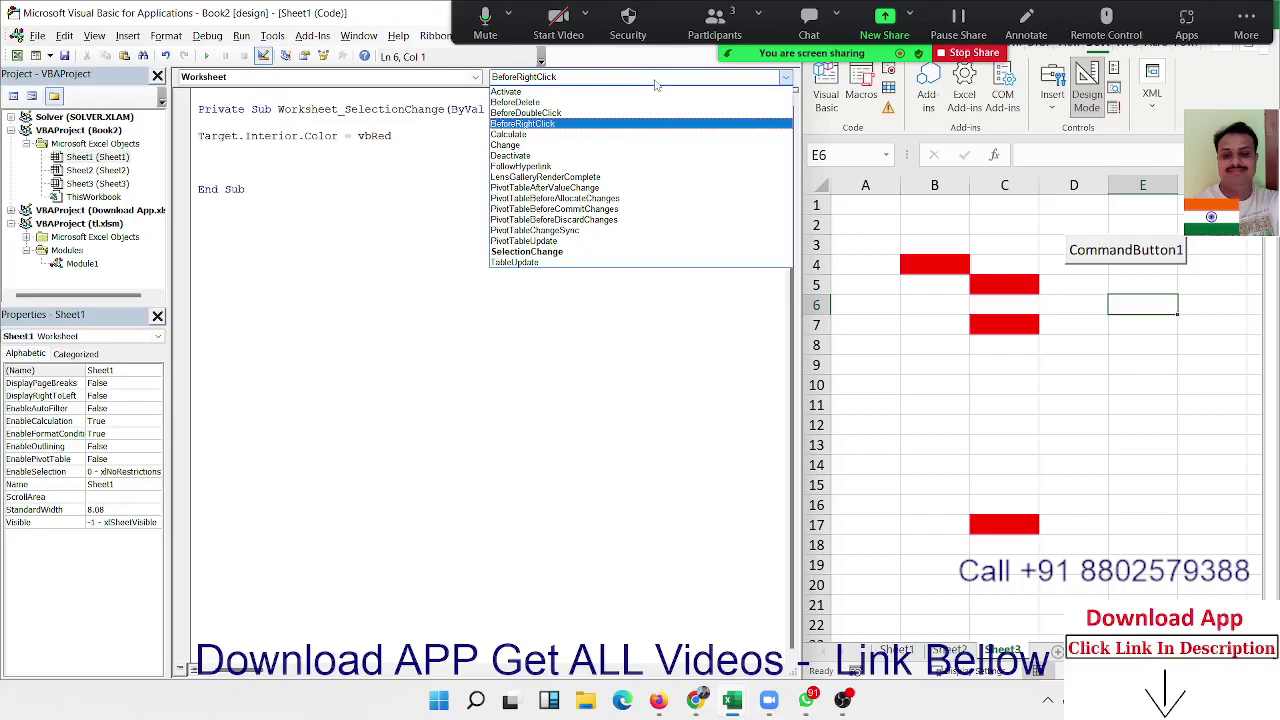
pyautogui.press('Down')
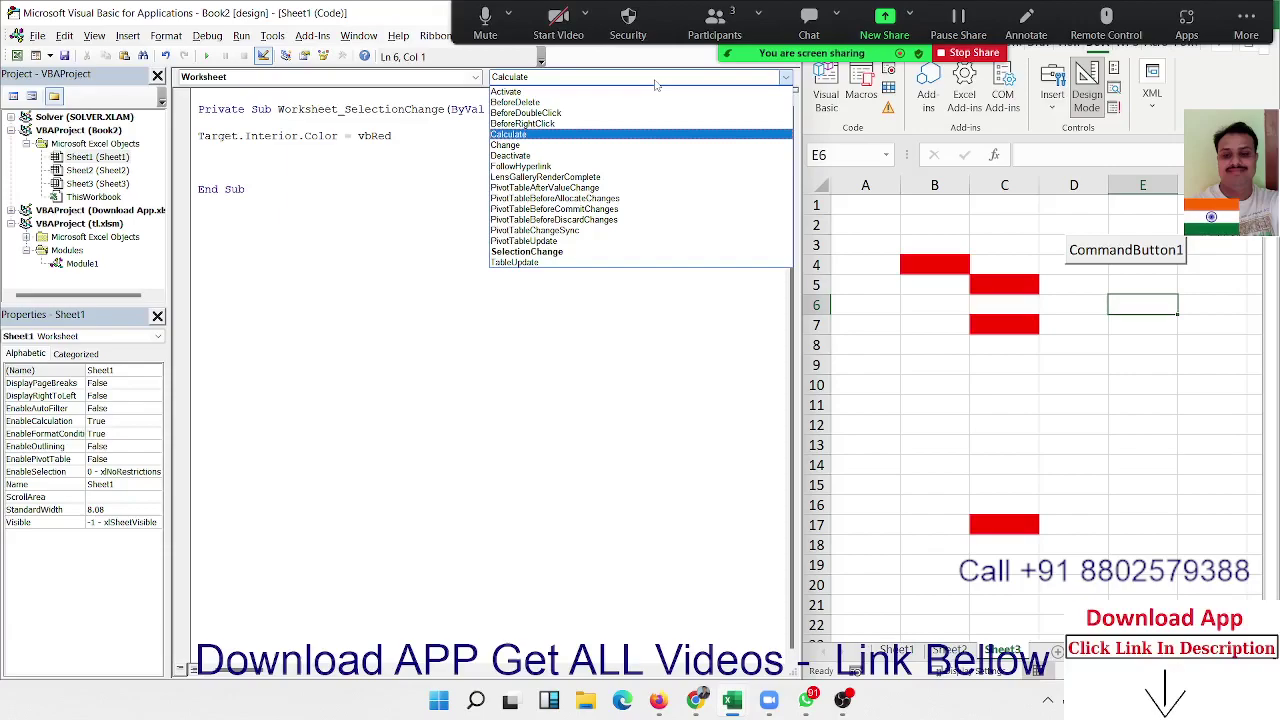
# - Move between the Change and Calculate events, then continue down to Deactivate
pyautogui.press('Down')
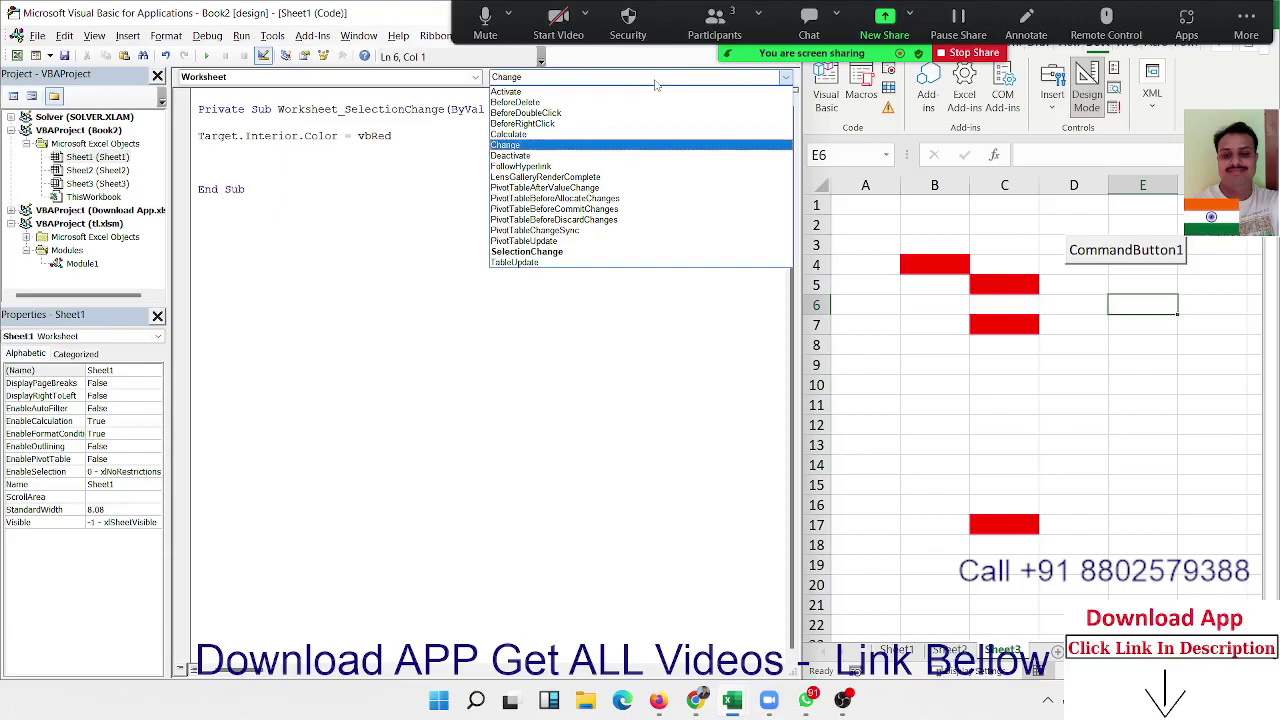
pyautogui.press('Up')
pyautogui.press('Down')
pyautogui.press('Up')
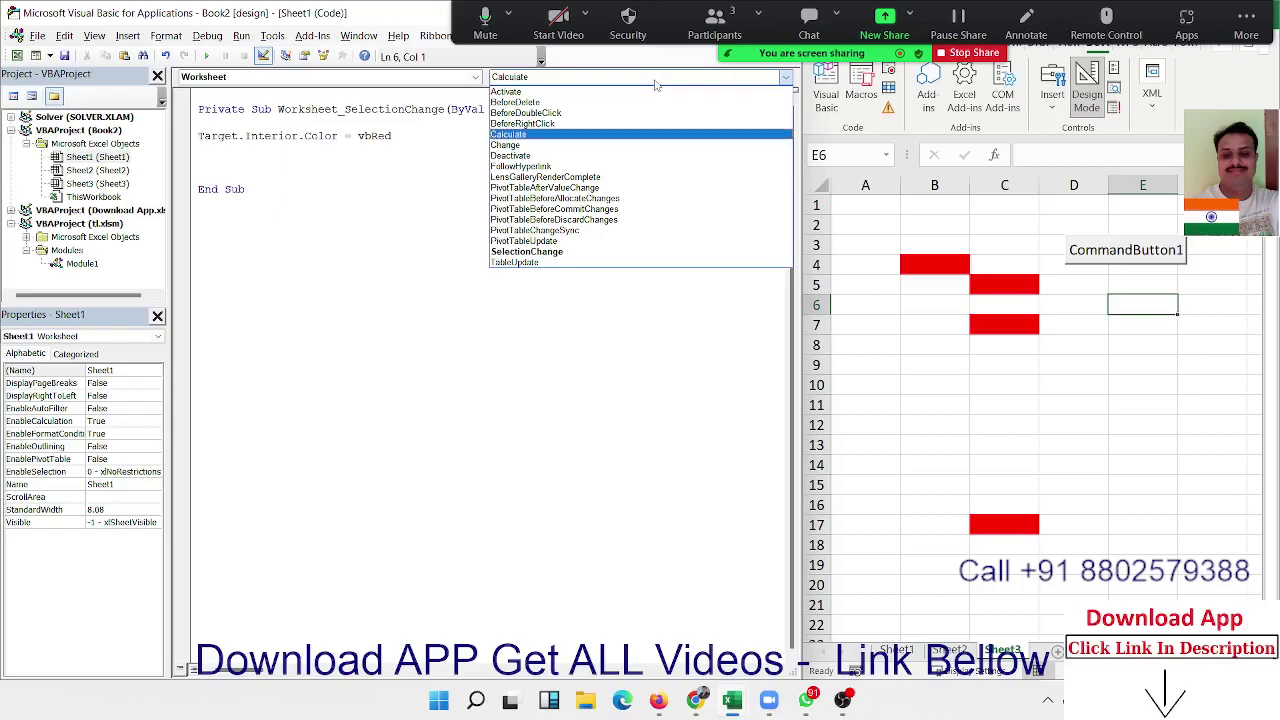
pyautogui.press('Down')
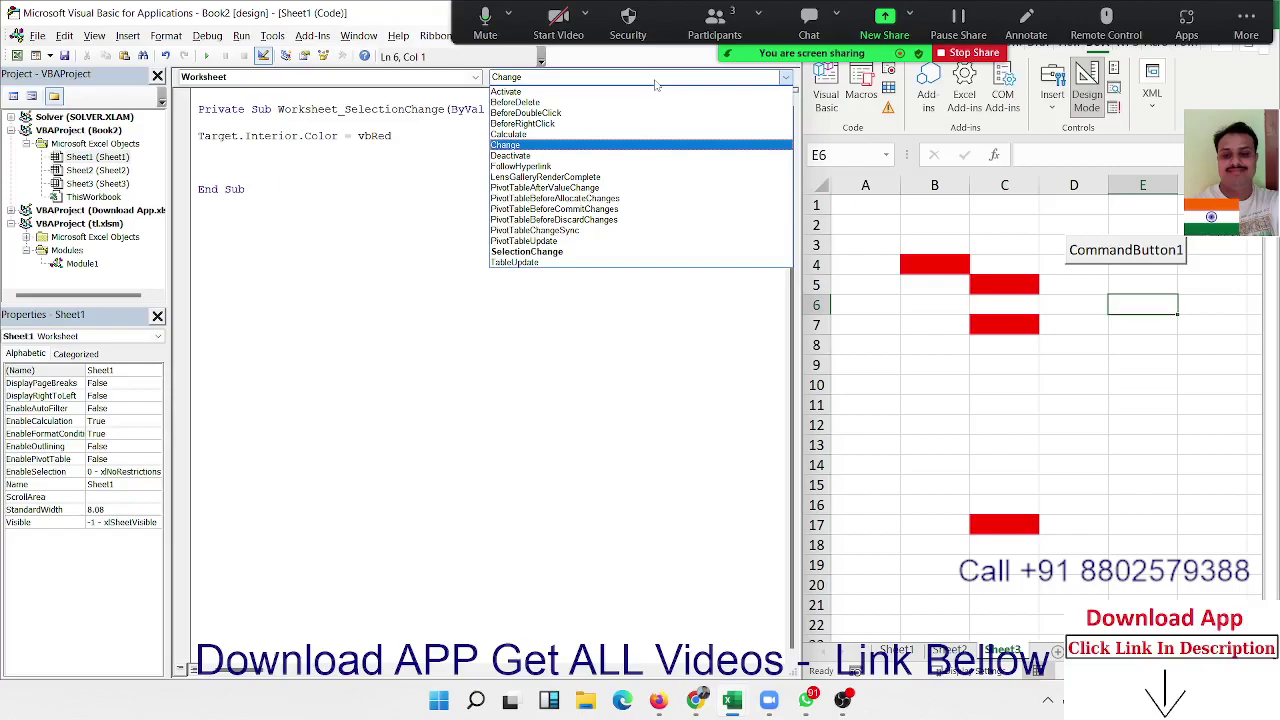
pyautogui.press('Up')
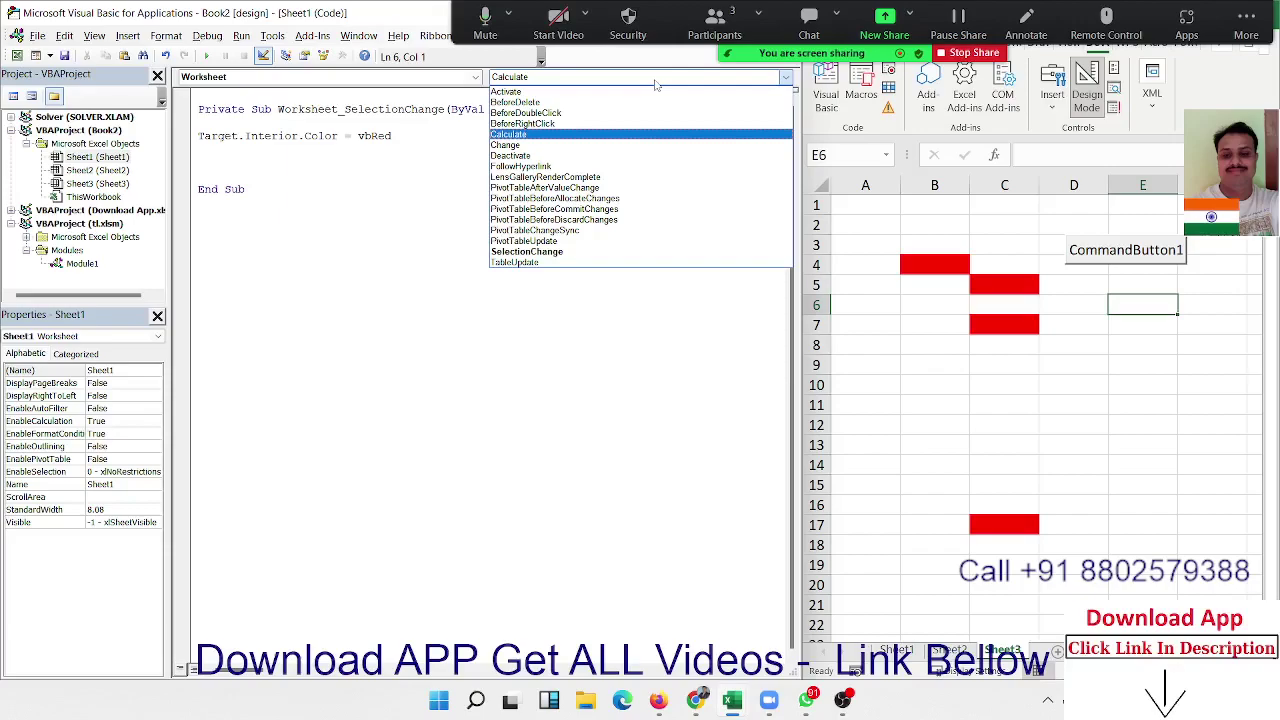
pyautogui.press('Down')
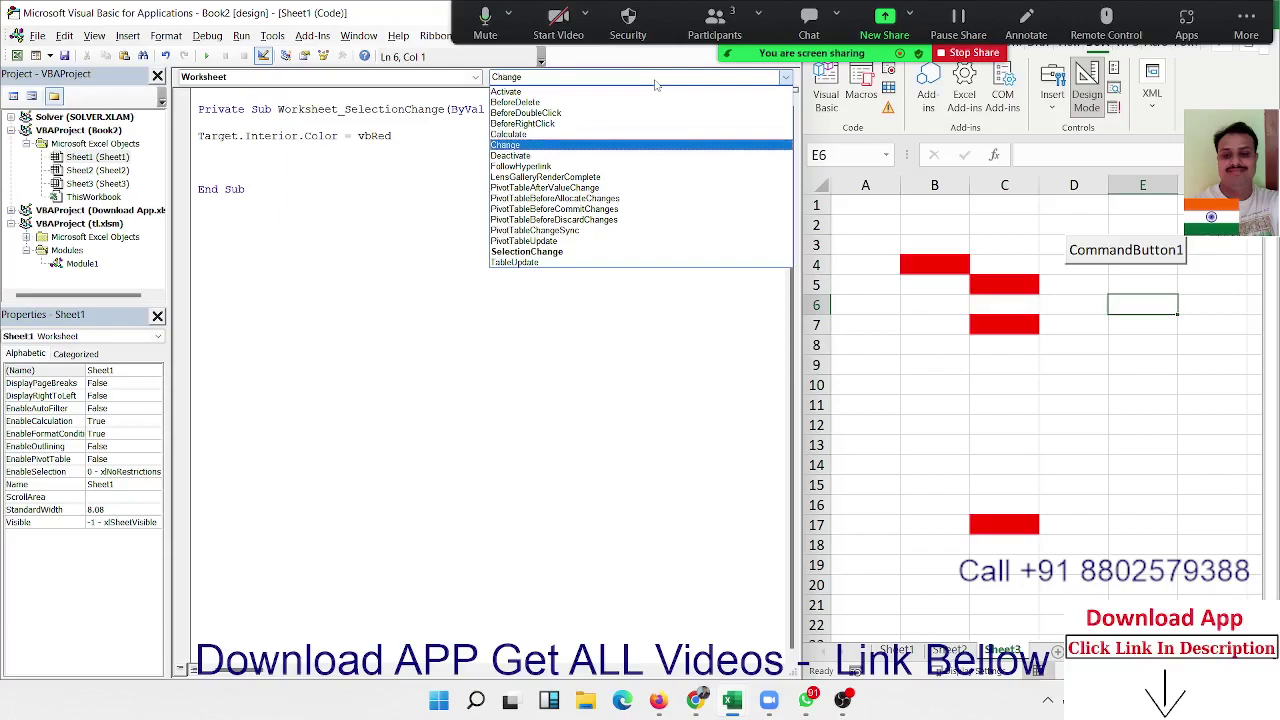
pyautogui.press('Down')
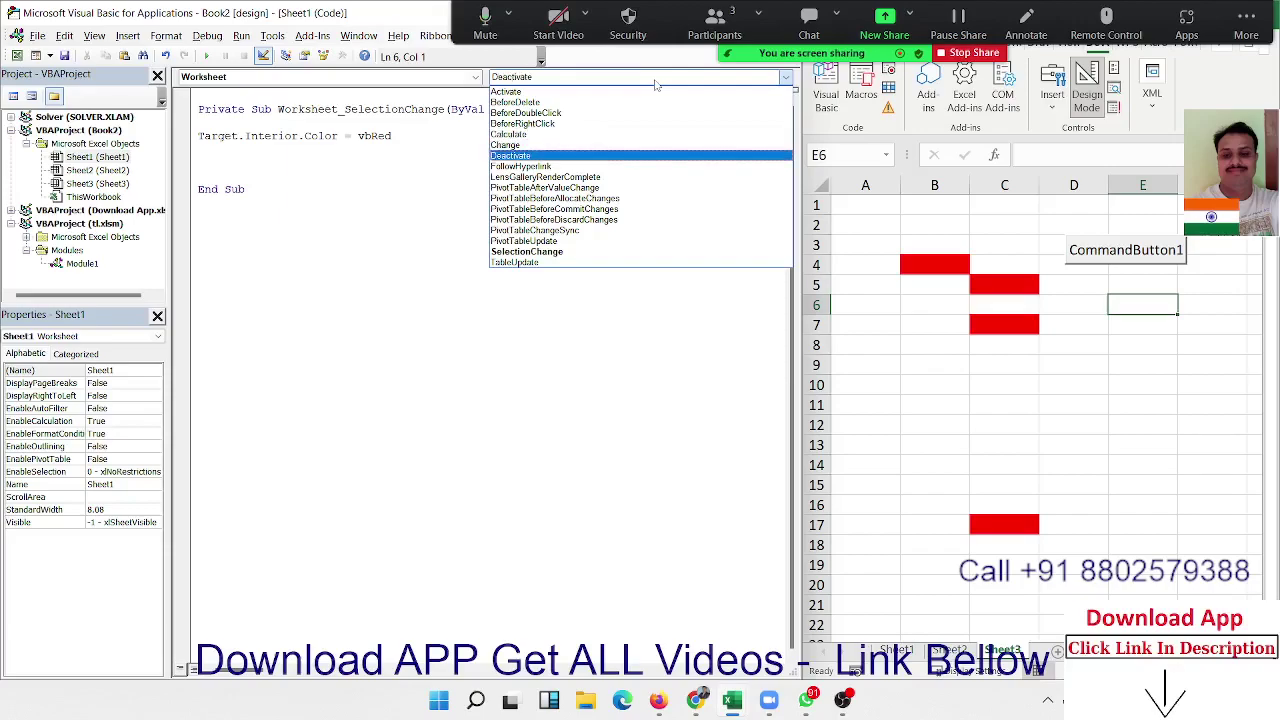
# - Browse from FollowHyperlink through LensGalleryRenderComplete and the PivotTable events to PivotTableUpdate
pyautogui.press('Down')
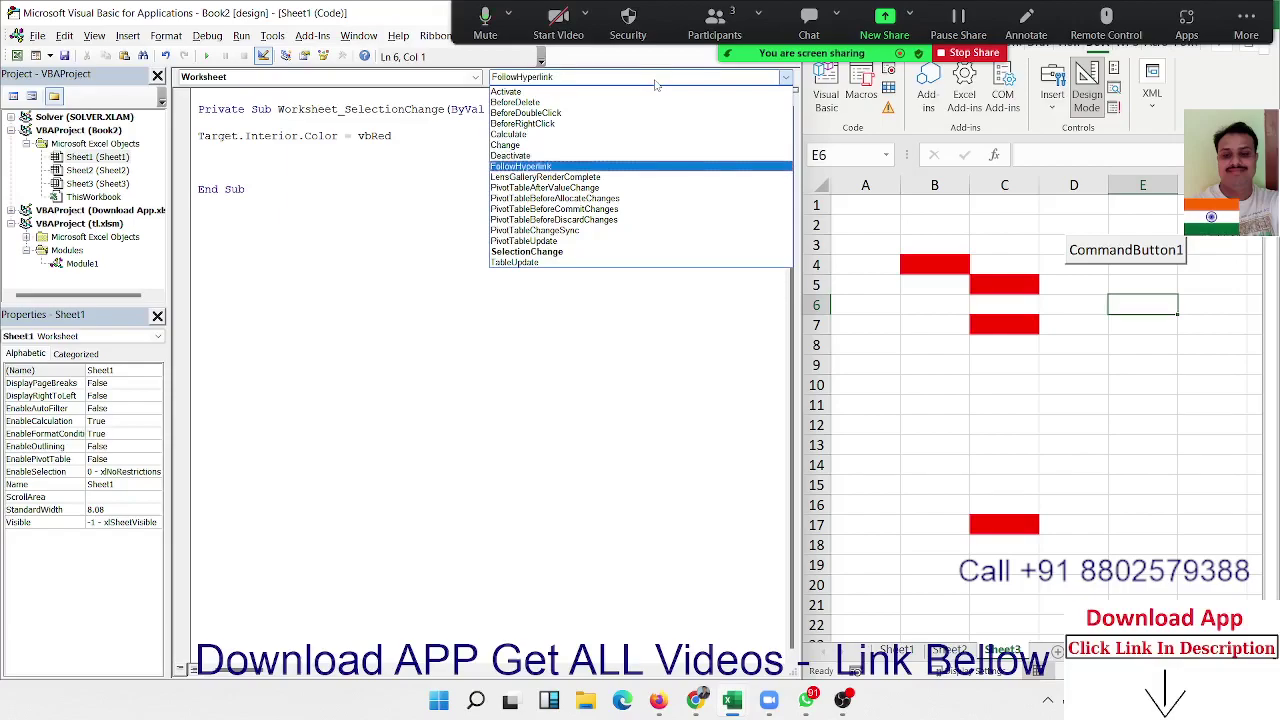
pyautogui.press('Down')
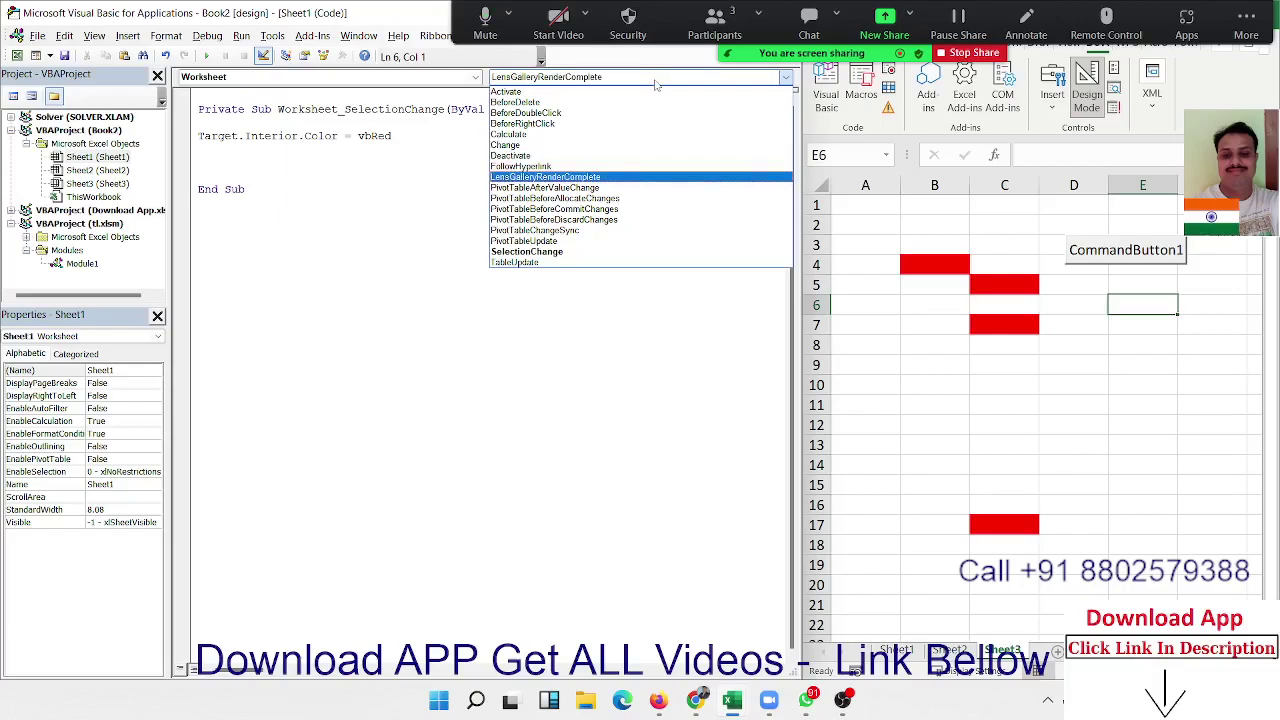
pyautogui.press('Down')
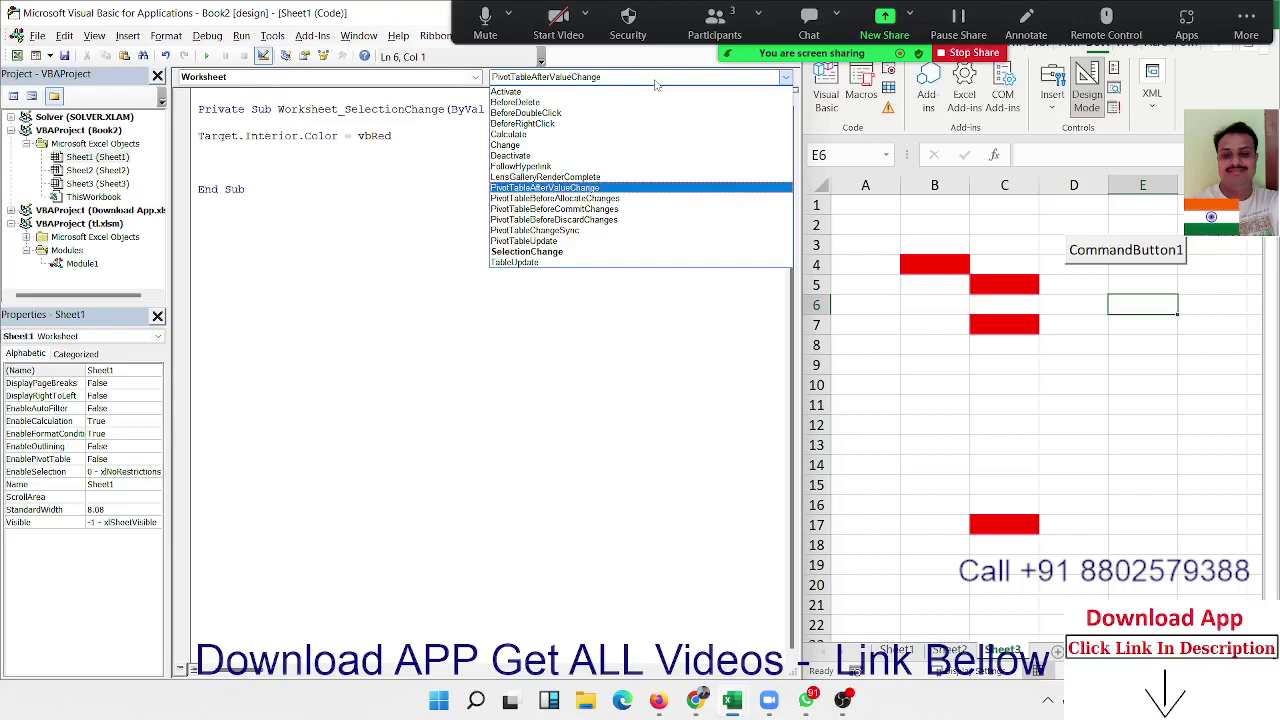
pyautogui.press('Down')
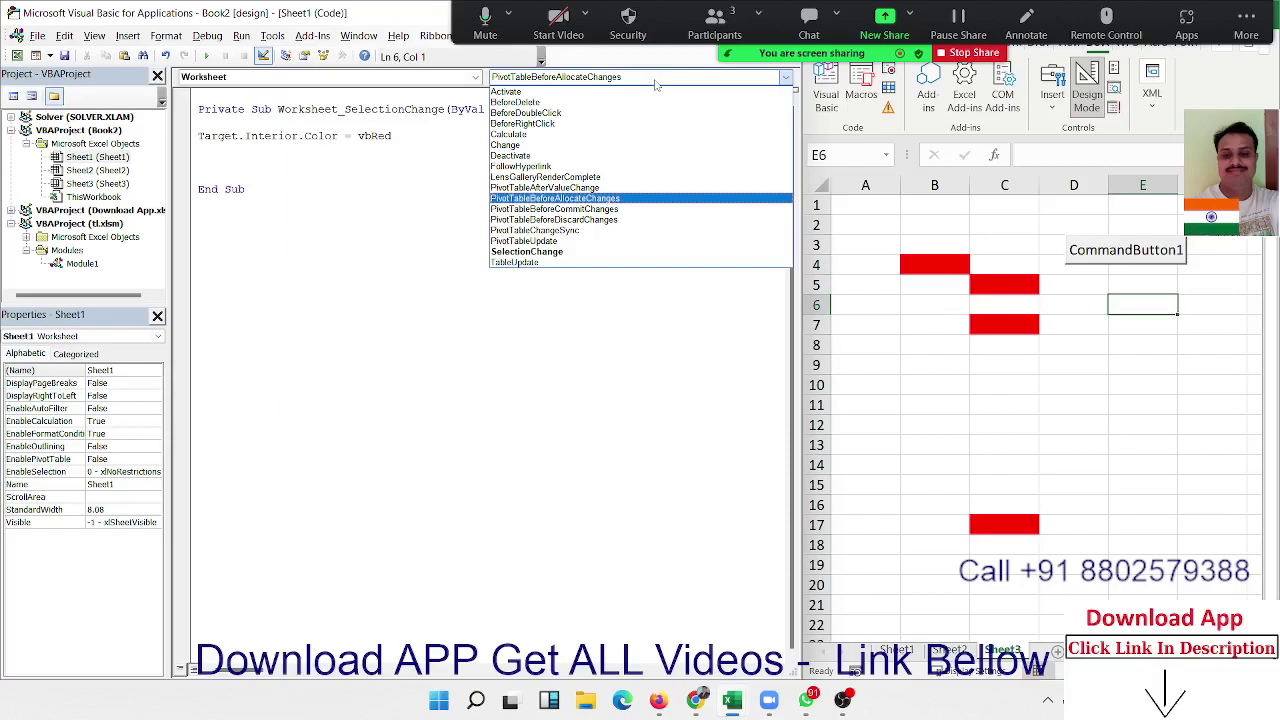
pyautogui.press('Down')
pyautogui.press('Down')
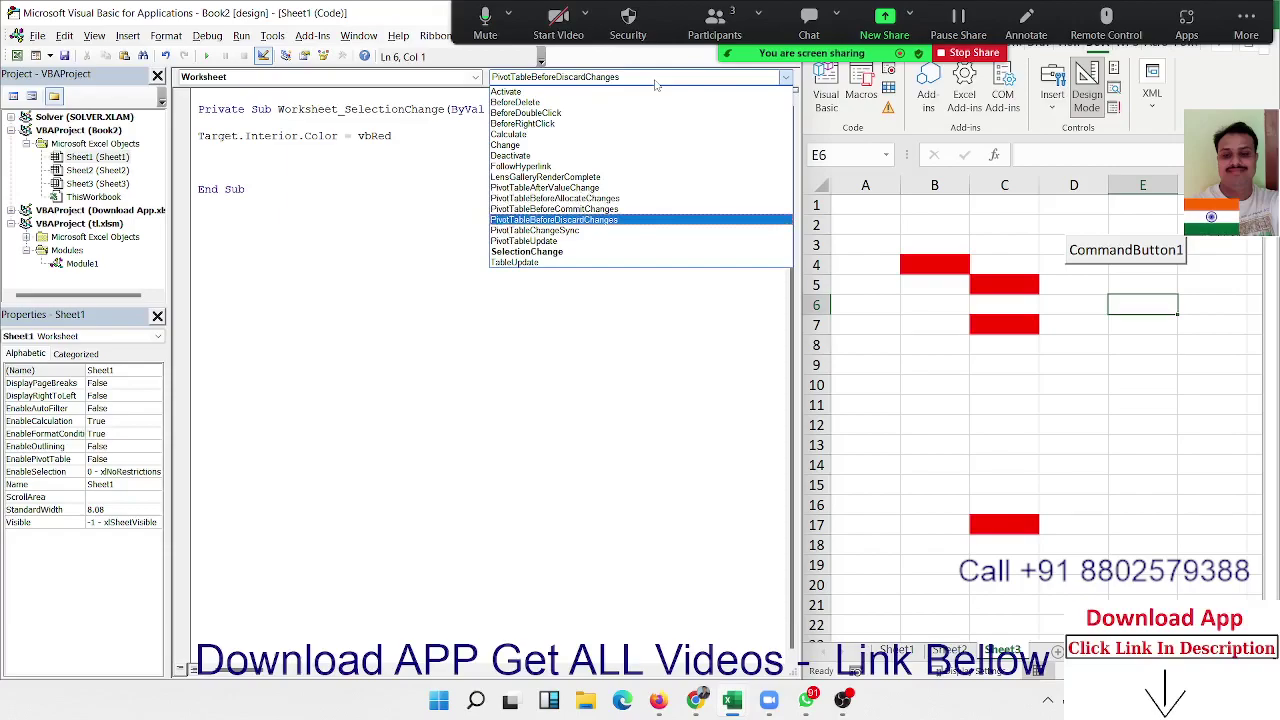
pyautogui.press('Down')
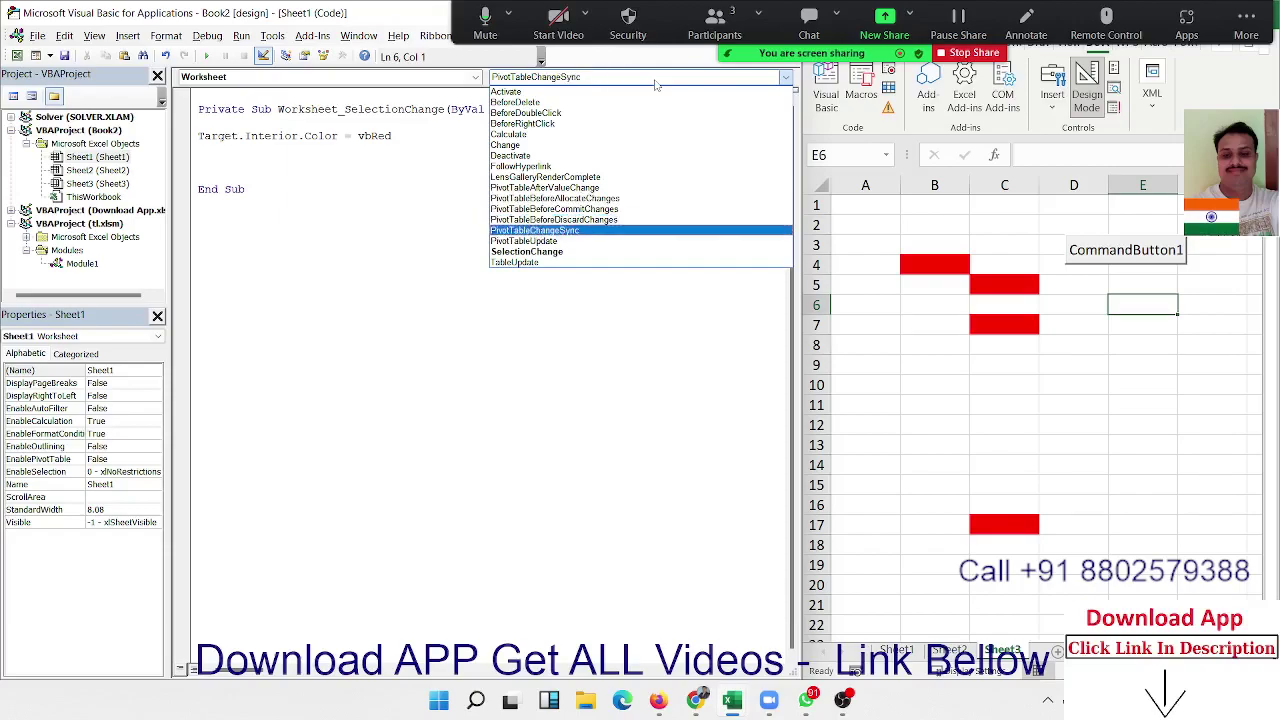
pyautogui.press('Down')
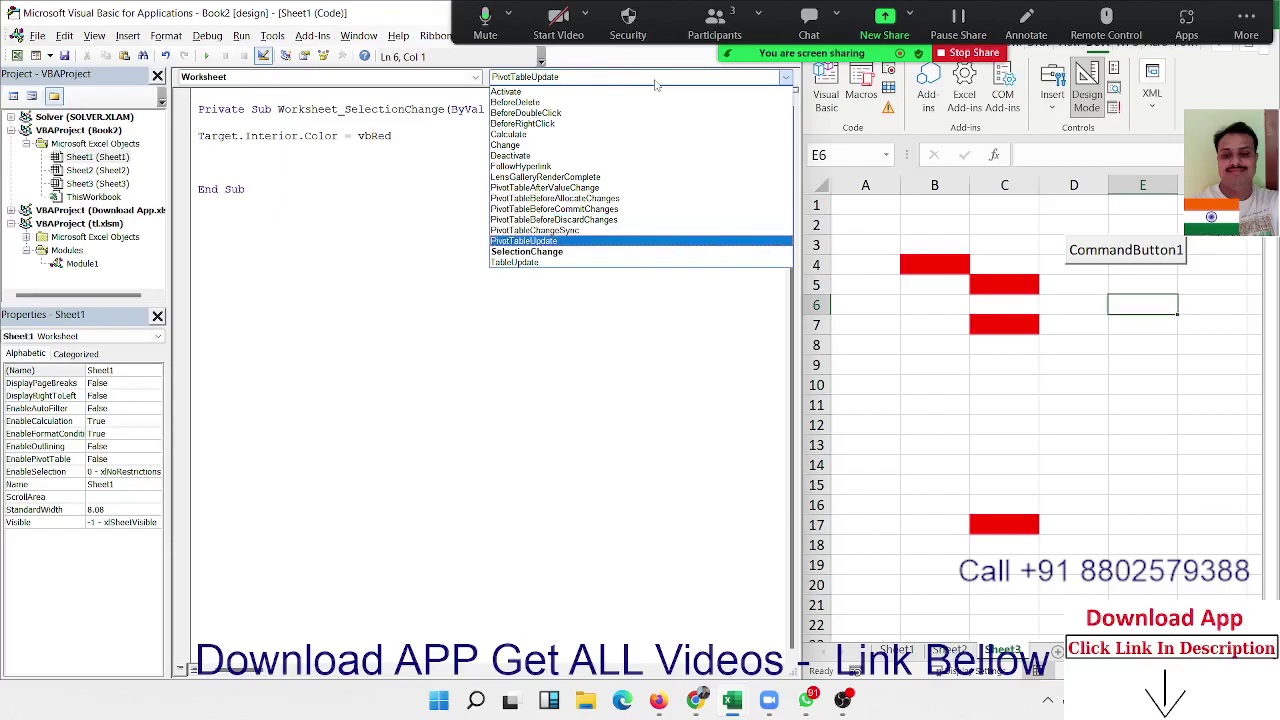
# - Step down to TableUpdate and close the worksheet event list
pyautogui.press('Up')
pyautogui.press('Up')
pyautogui.press('Up')
pyautogui.press('Up')
pyautogui.press('Down')
pyautogui.press('Down')
pyautogui.press('Down')
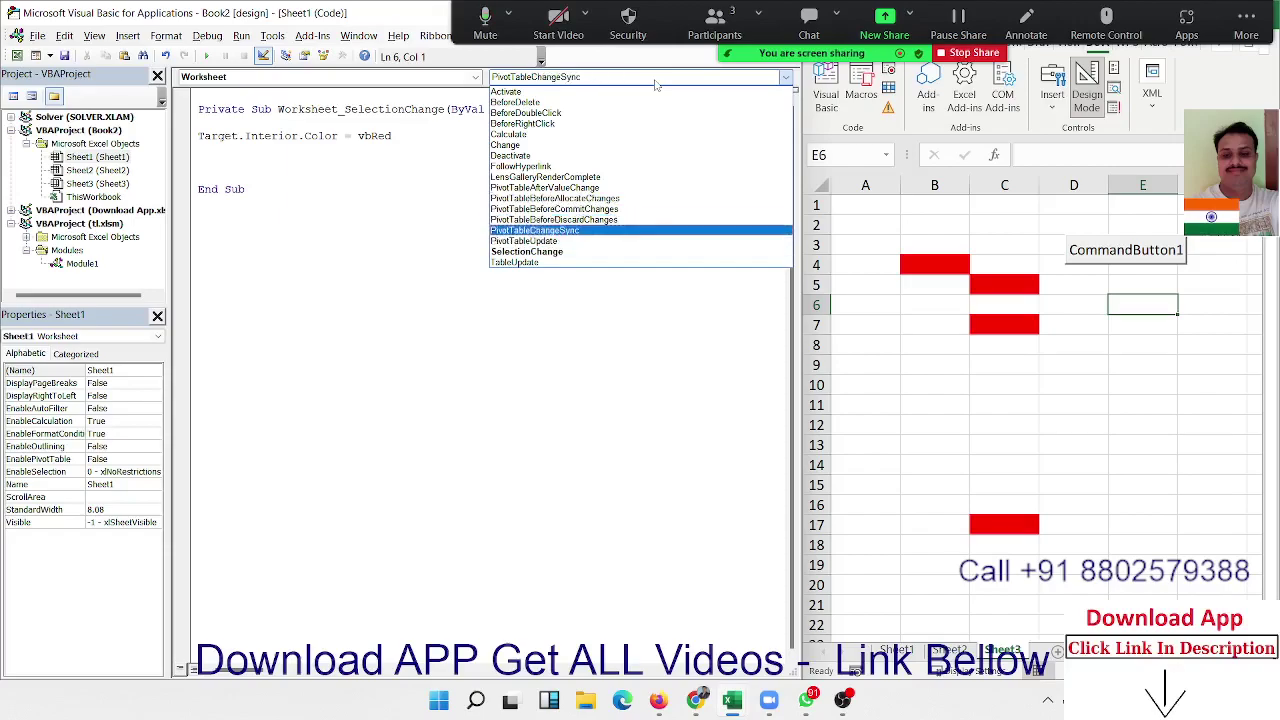
pyautogui.press('Down')
pyautogui.press('Down')
pyautogui.press('Down')
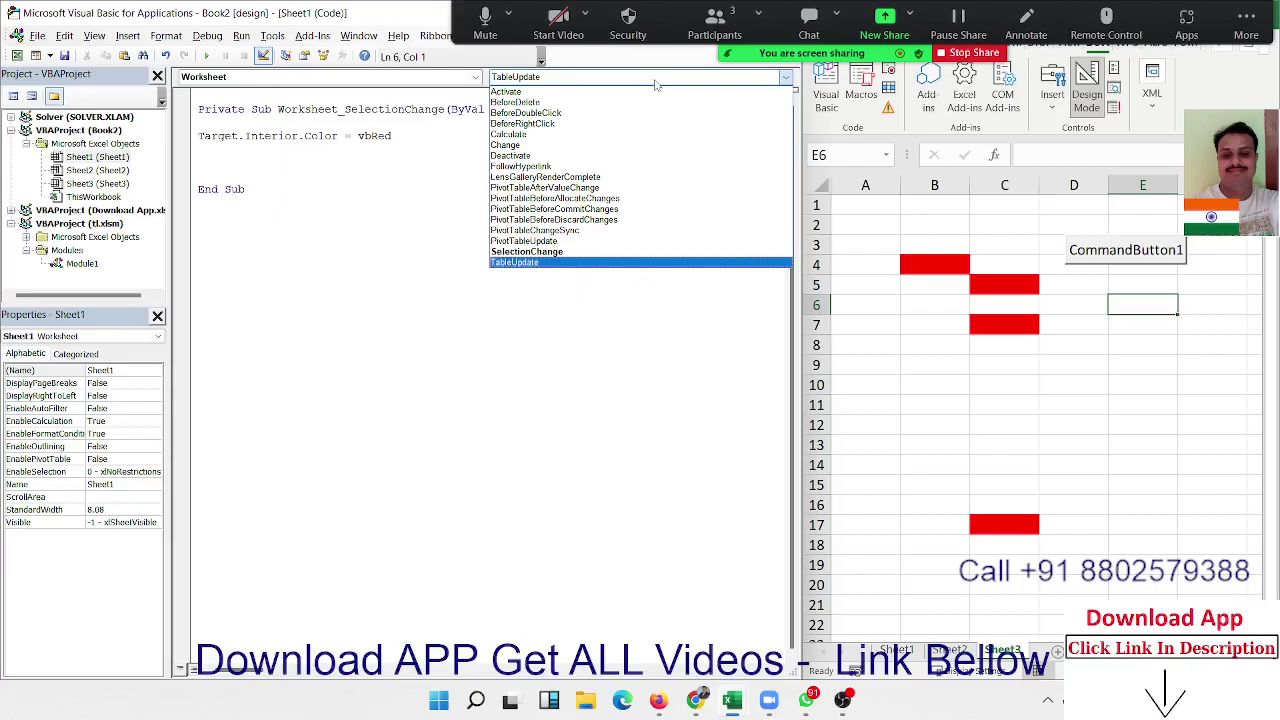
pyautogui.click(321, 163)
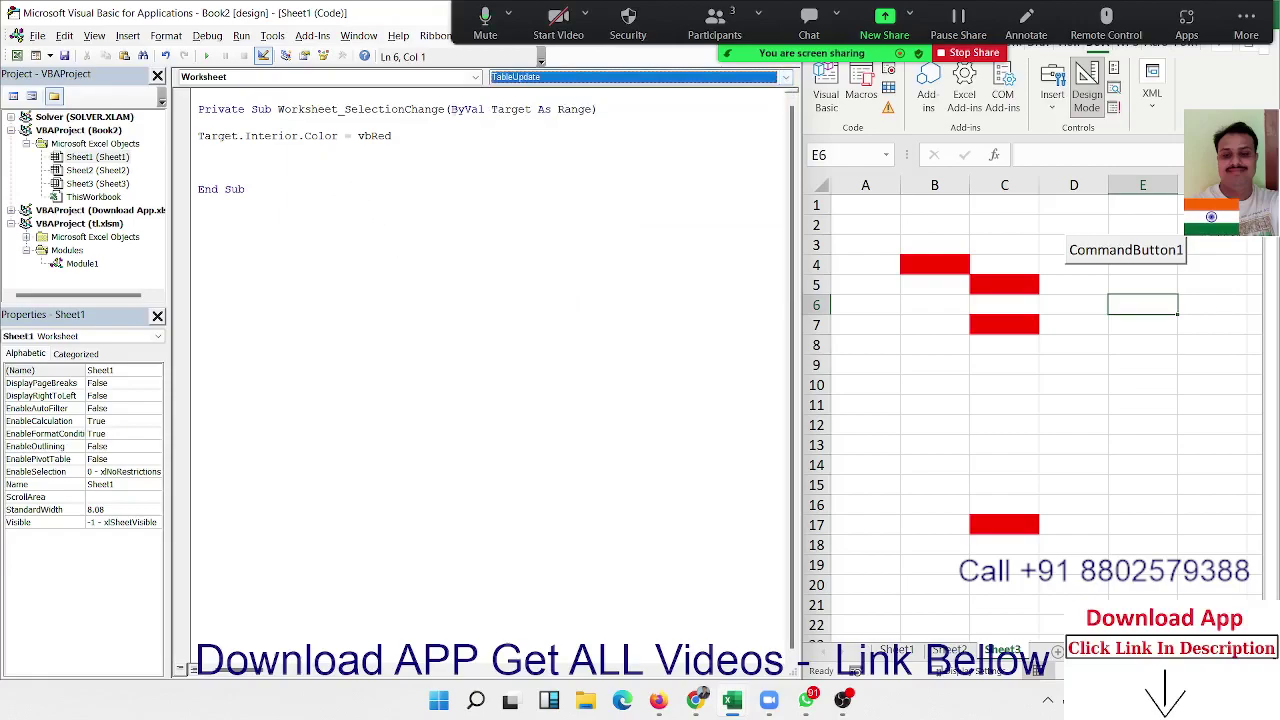
# - Select the Target.Interior.Color = vbRed line and reopen the worksheet event list
pyautogui.moveTo(429, 166); pyautogui.dragTo(200, 137)
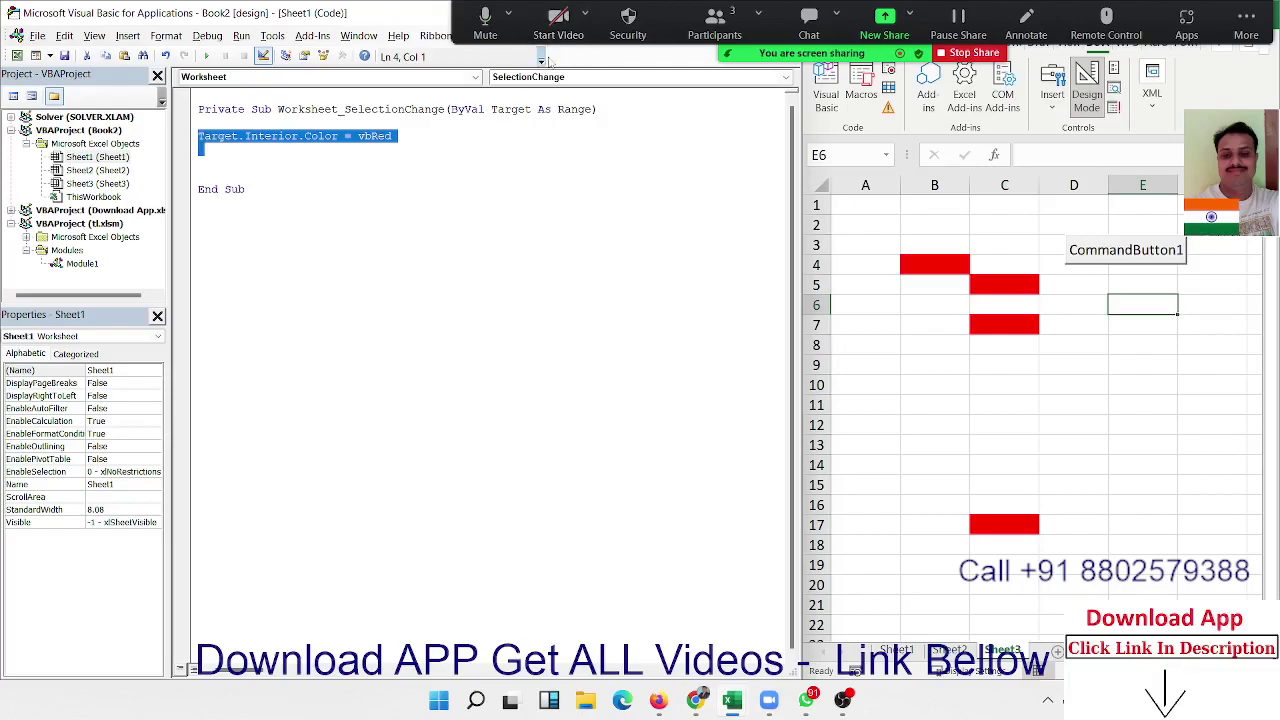
pyautogui.click(538, 78)
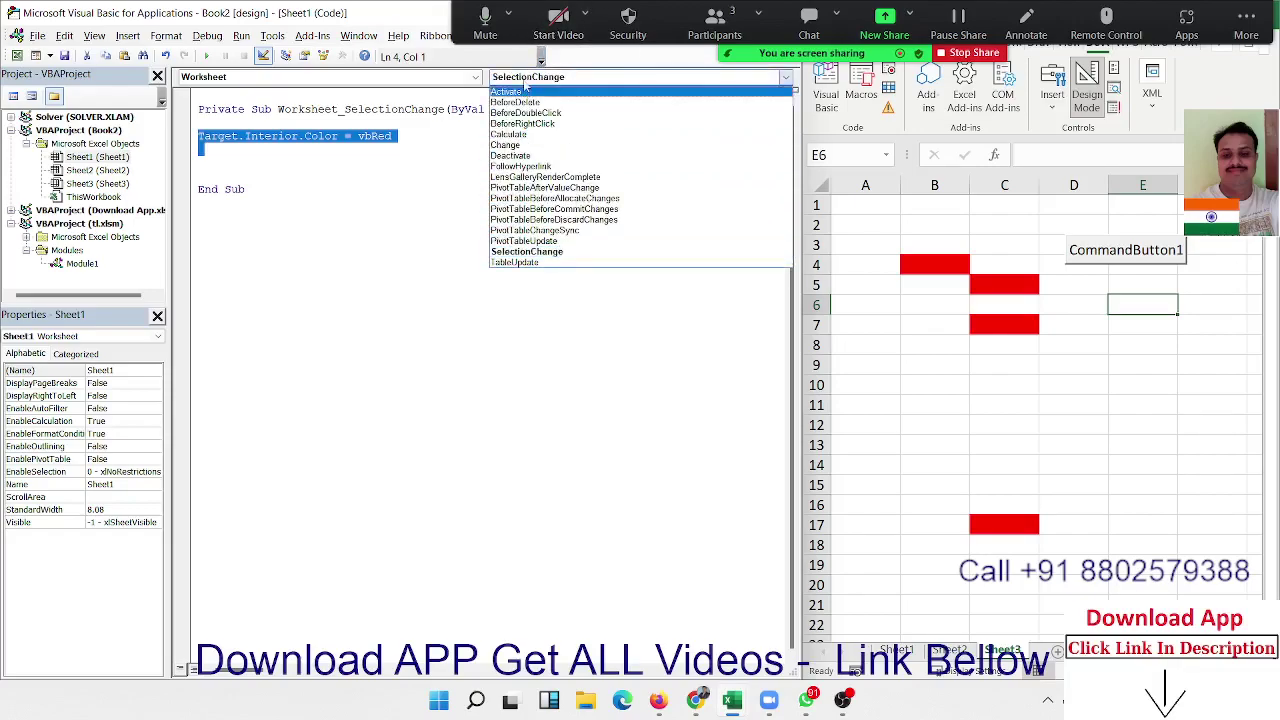